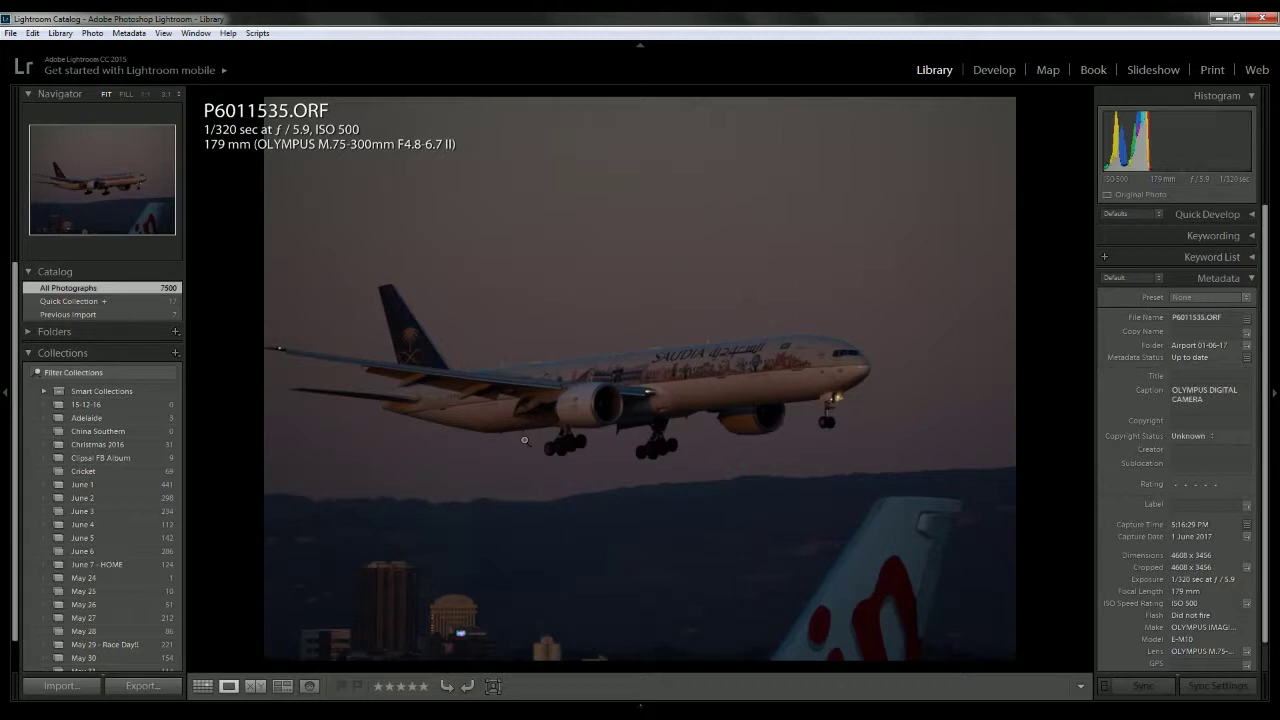
# Cycle the photo info overlay to show exposure settings and lens, and open the photo in the Develop module
pyautogui.press('i')
pyautogui.press('i')
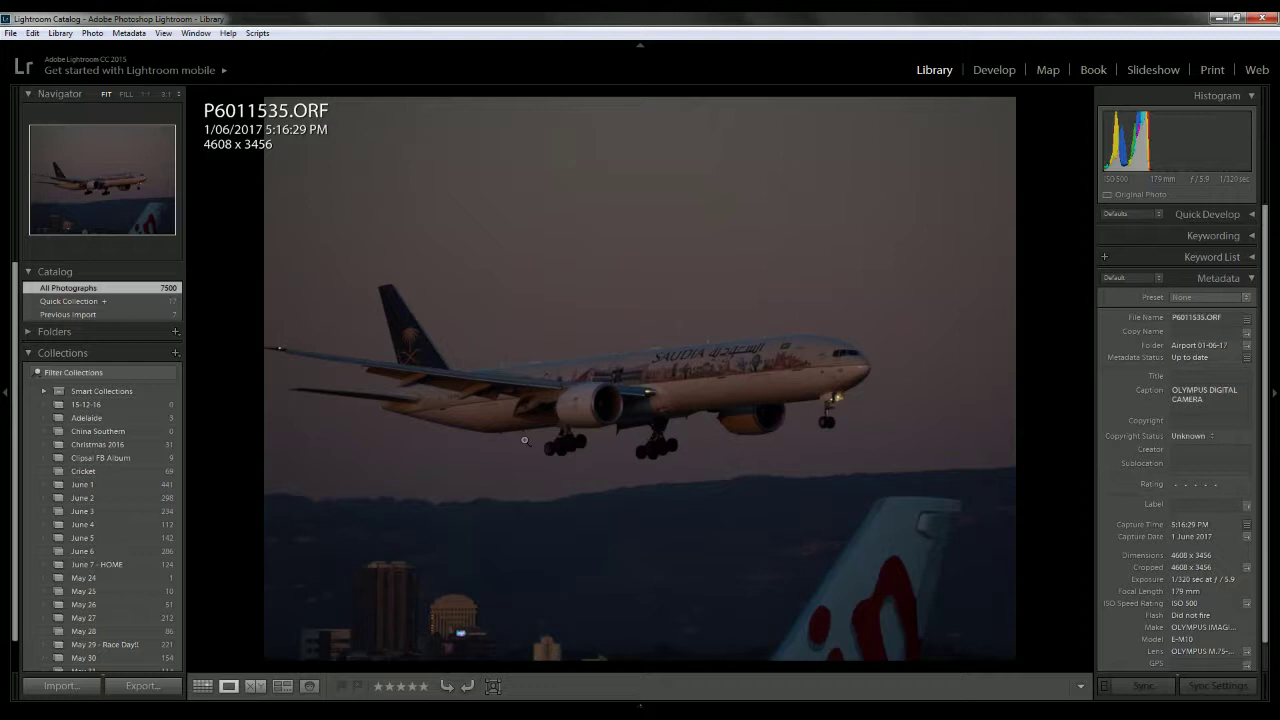
pyautogui.press('i')
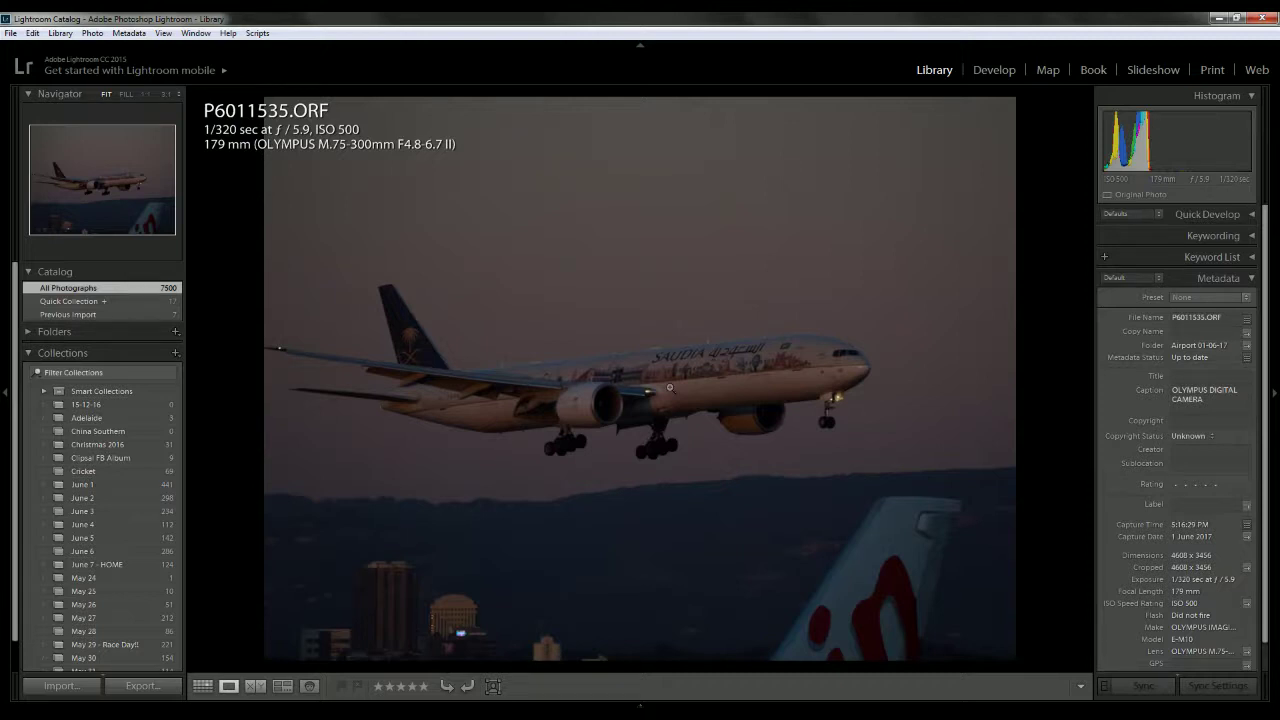
pyautogui.click(994, 70)
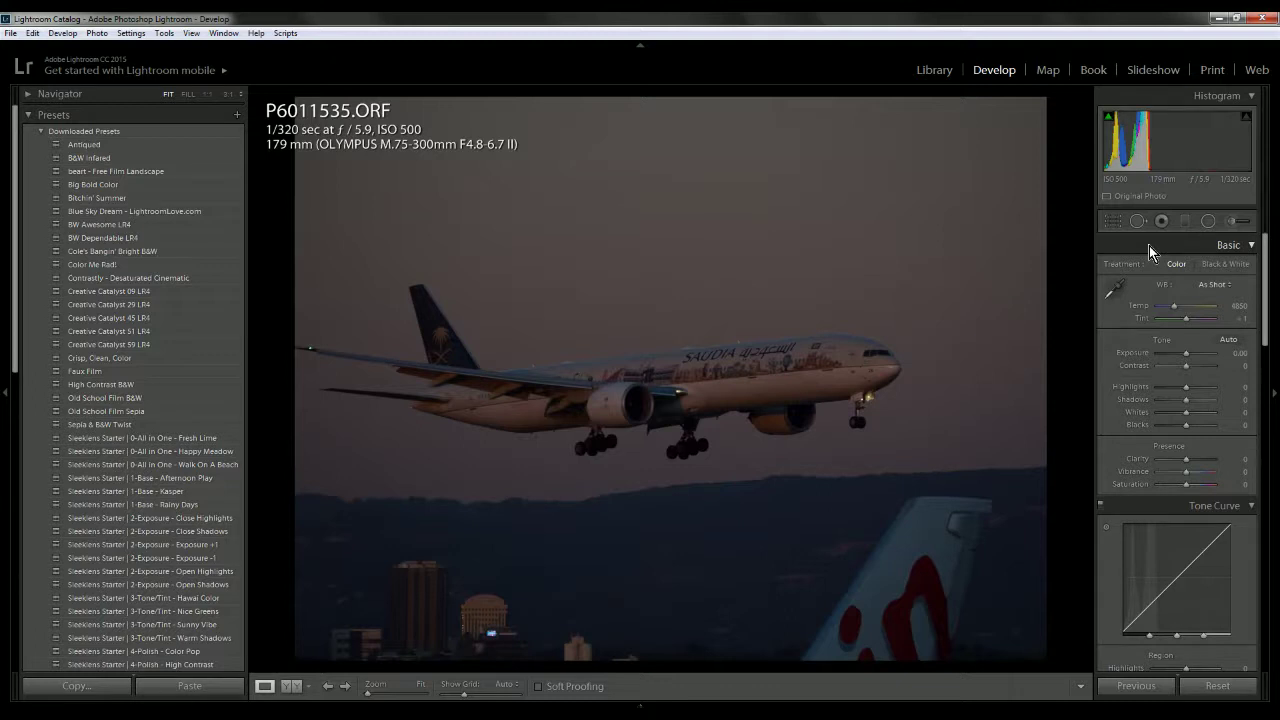
# Sample the white fuselage above the round logo near the nose as the white balance neutral
pyautogui.click(858, 381)
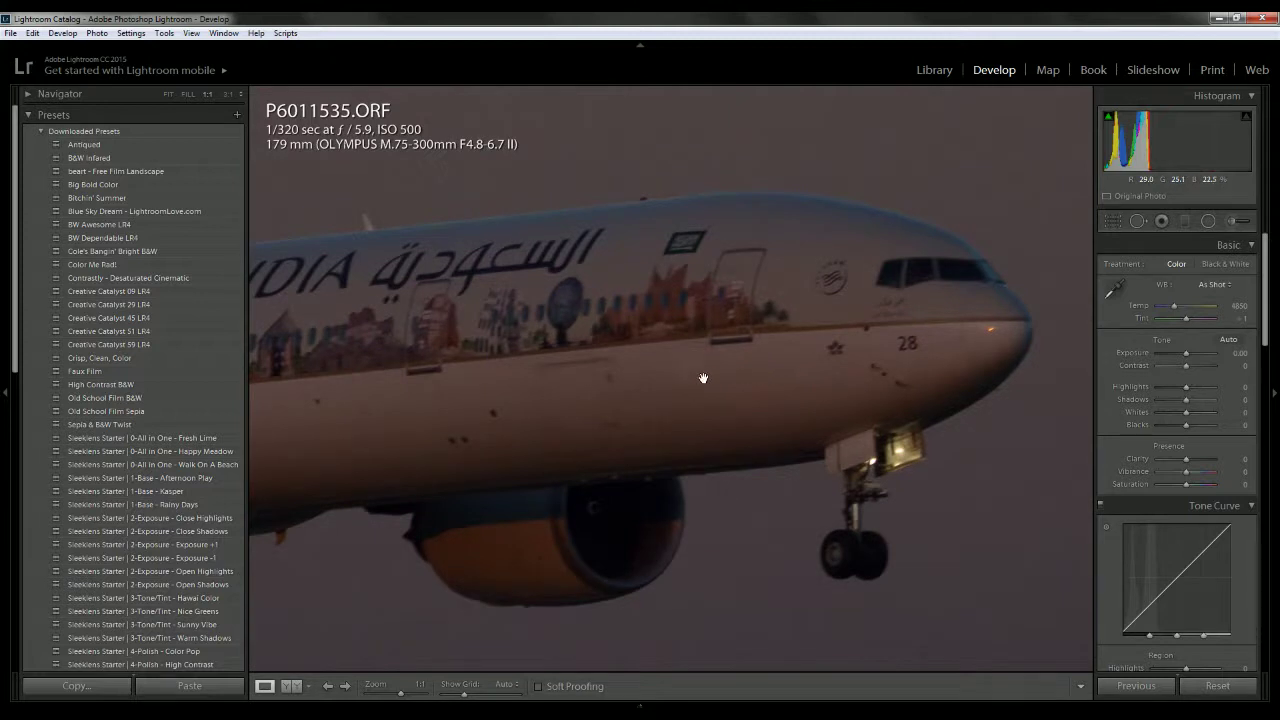
pyautogui.moveTo(599, 381); pyautogui.dragTo(854, 394)
pyautogui.click(844, 398)
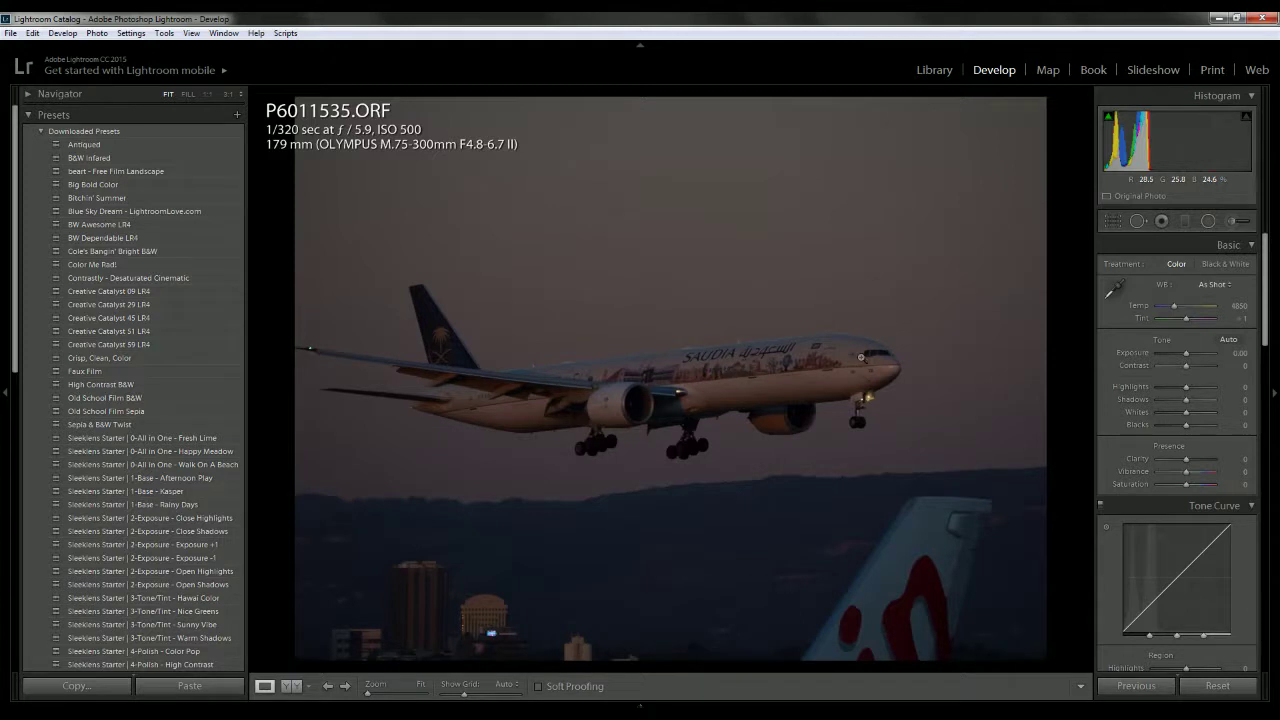
pyautogui.click(860, 357)
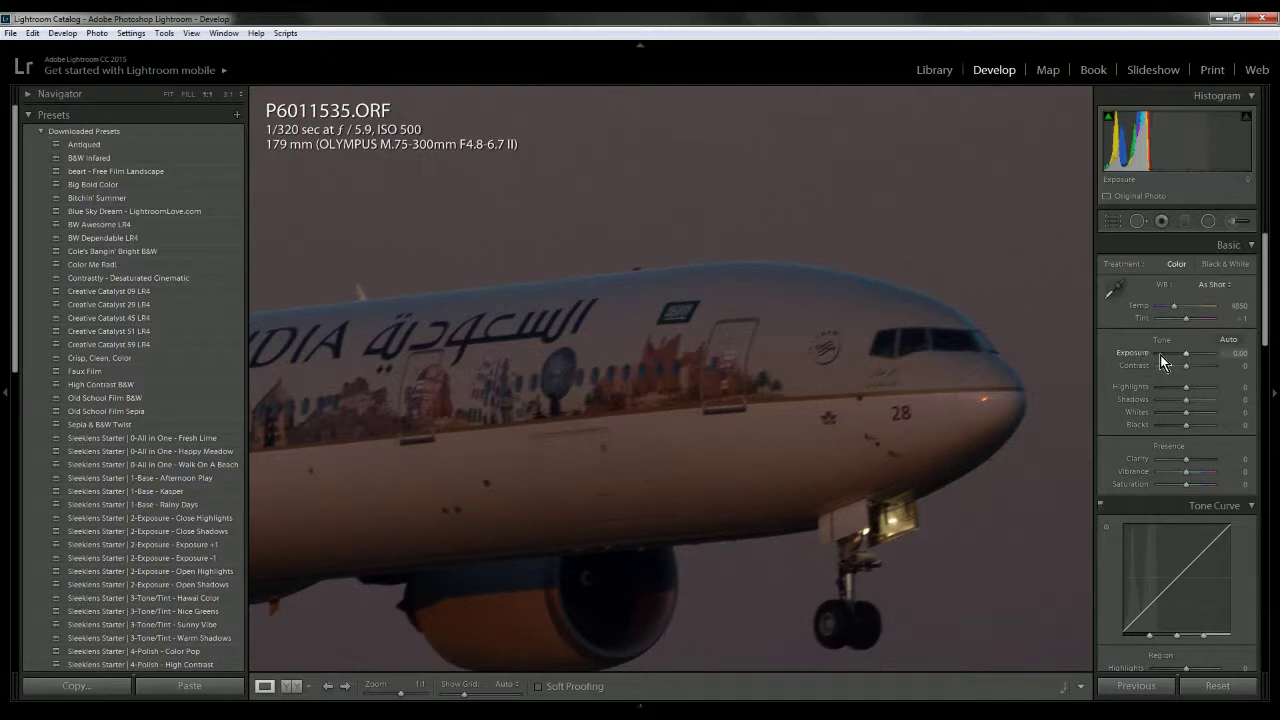
pyautogui.click(1110, 289)
pyautogui.click(808, 296)
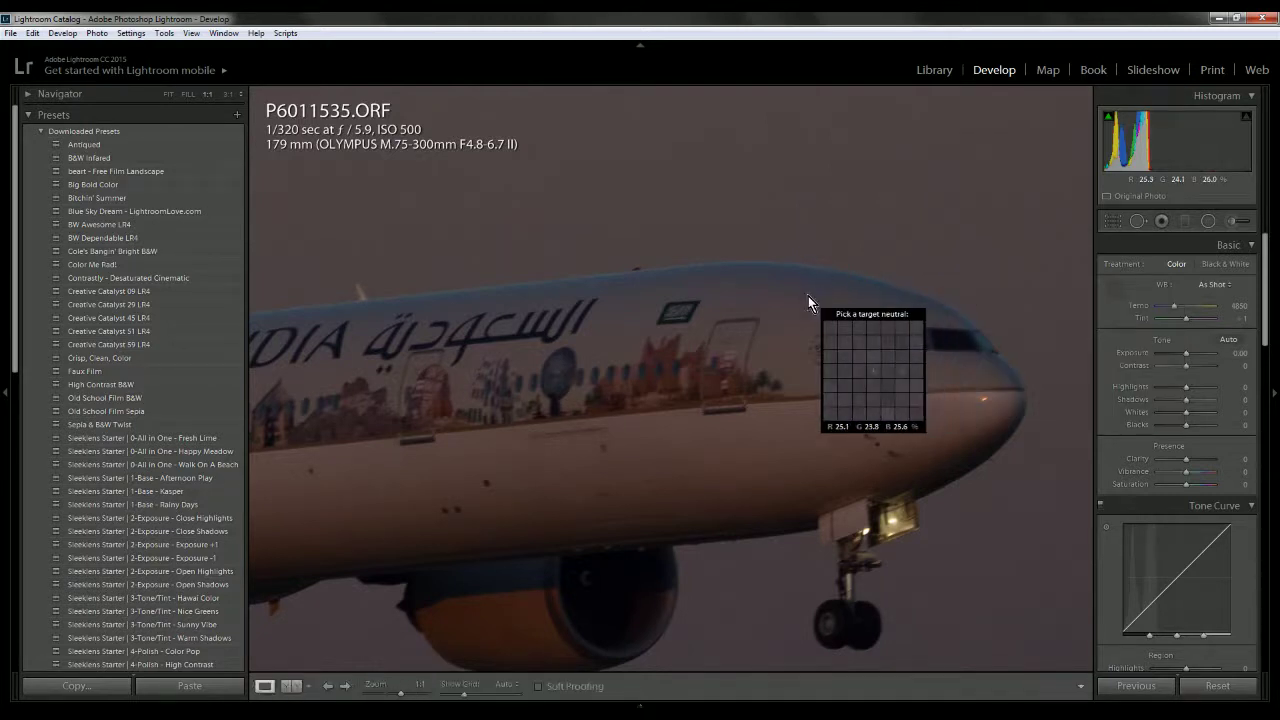
pyautogui.click(807, 296)
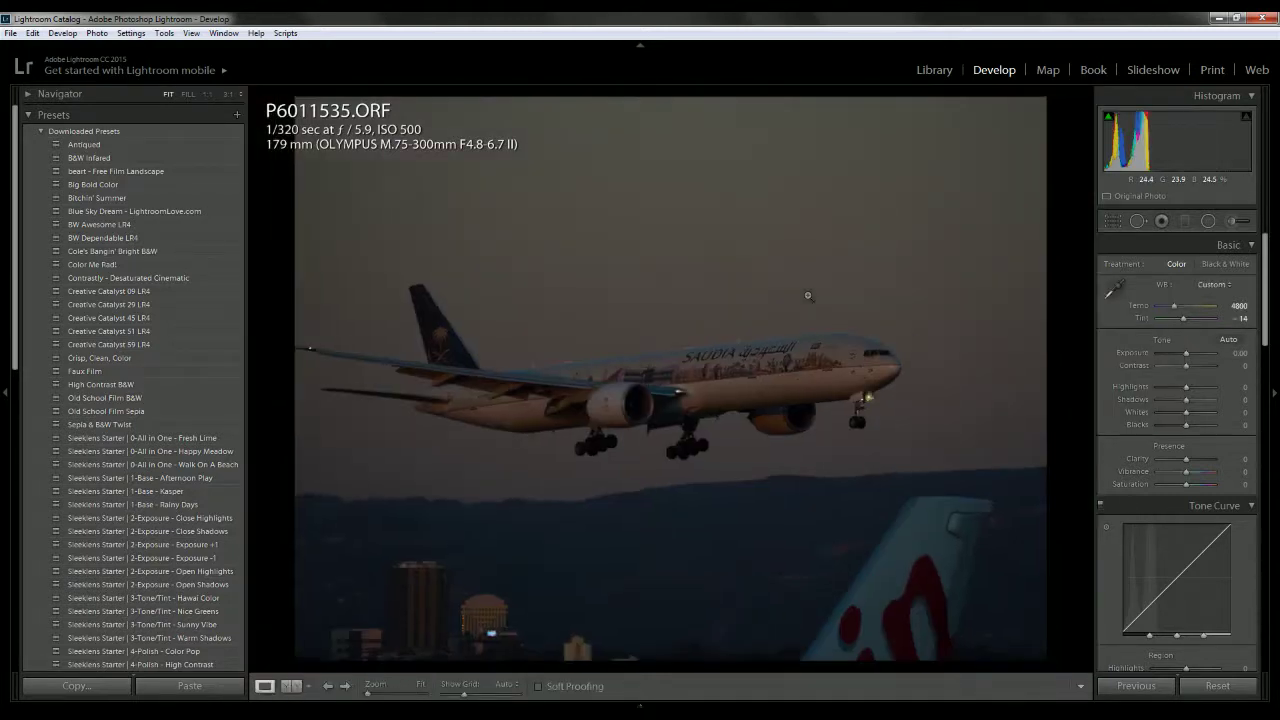
pyautogui.click(891, 340)
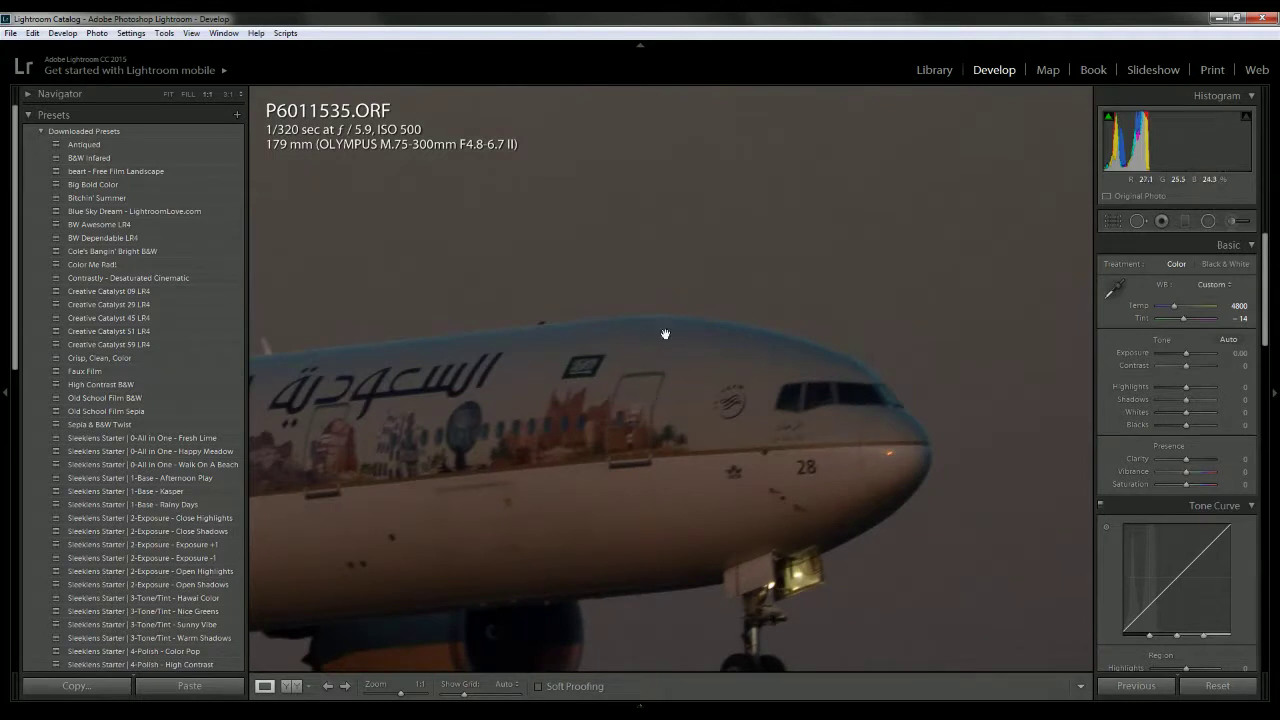
pyautogui.click(1116, 223)
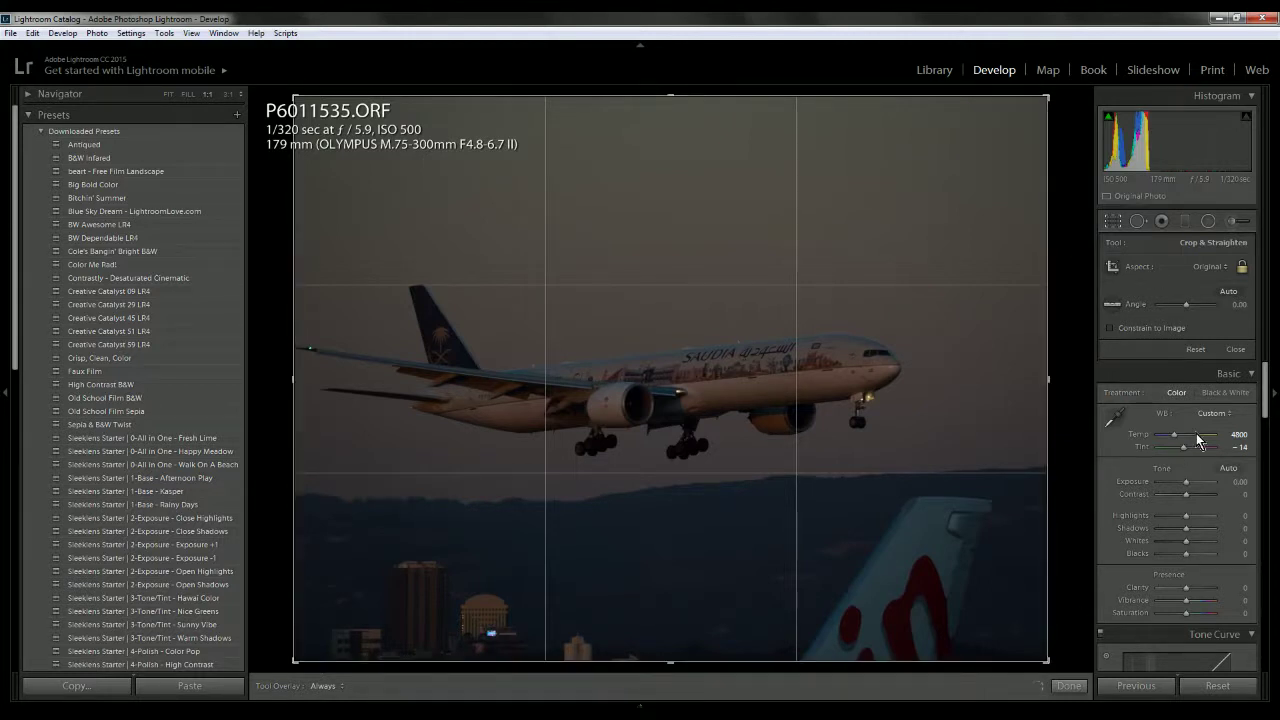
pyautogui.click(1069, 687)
pyautogui.click(900, 372)
# Retry the white balance with neutral samples from the forward fuselage and the near engine's cowling
pyautogui.click(1112, 289)
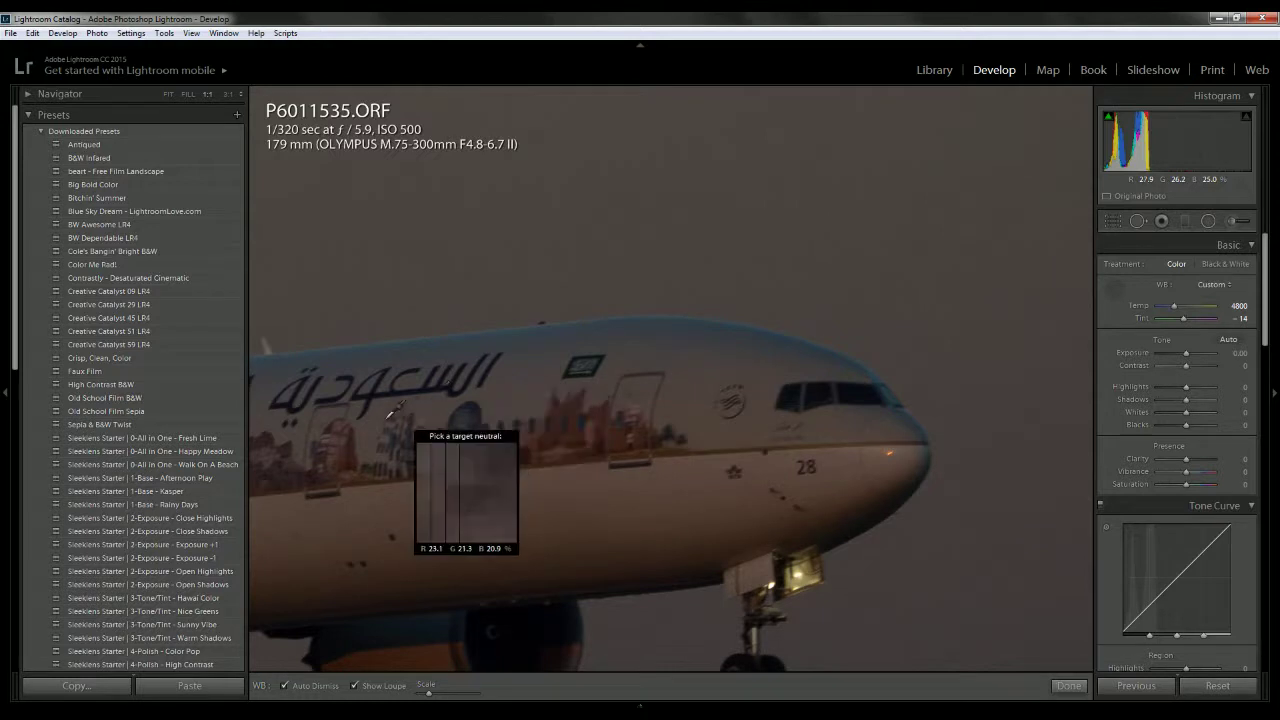
pyautogui.click(742, 349)
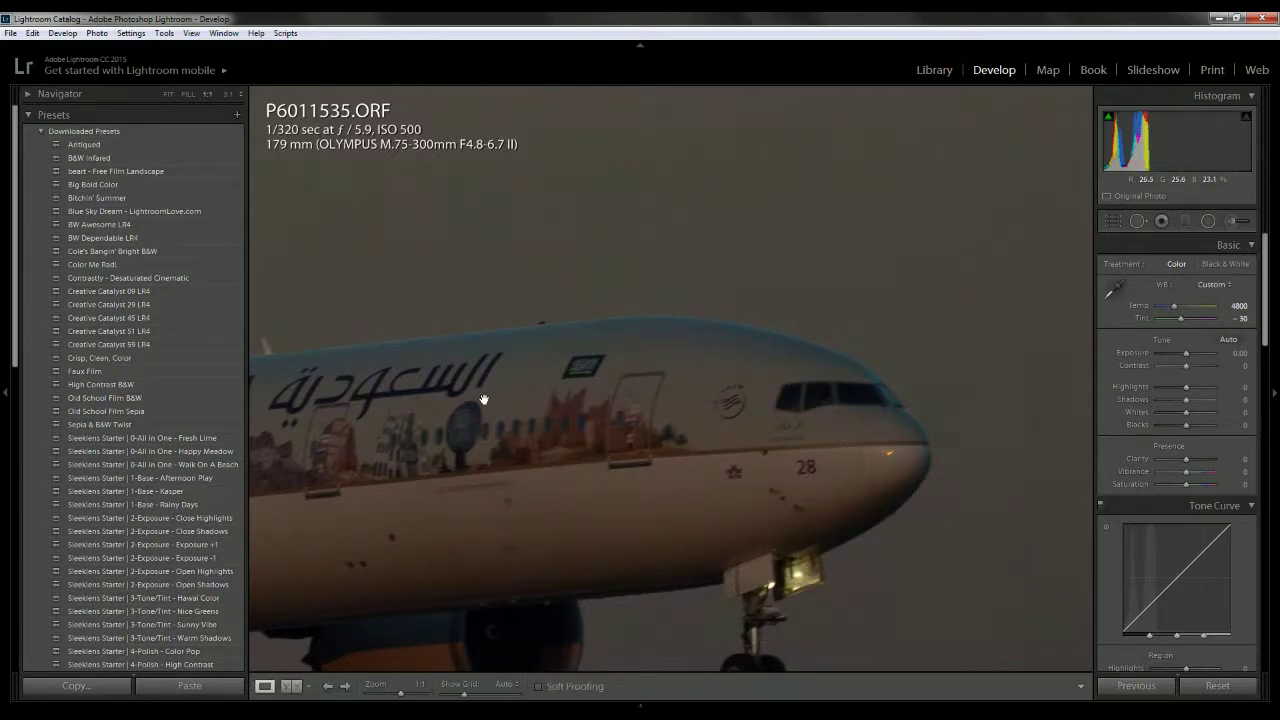
pyautogui.moveTo(742, 349); pyautogui.dragTo(1212, 315)
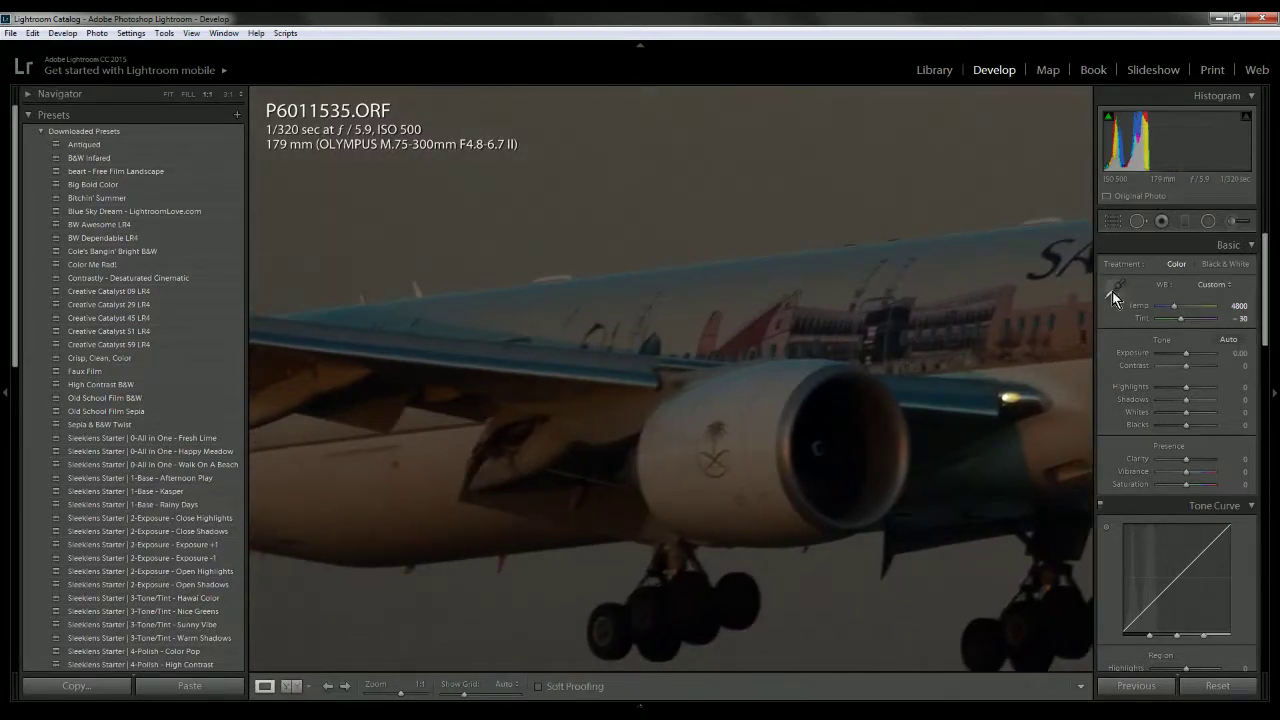
pyautogui.moveTo(880, 640); pyautogui.dragTo(1127, 358)
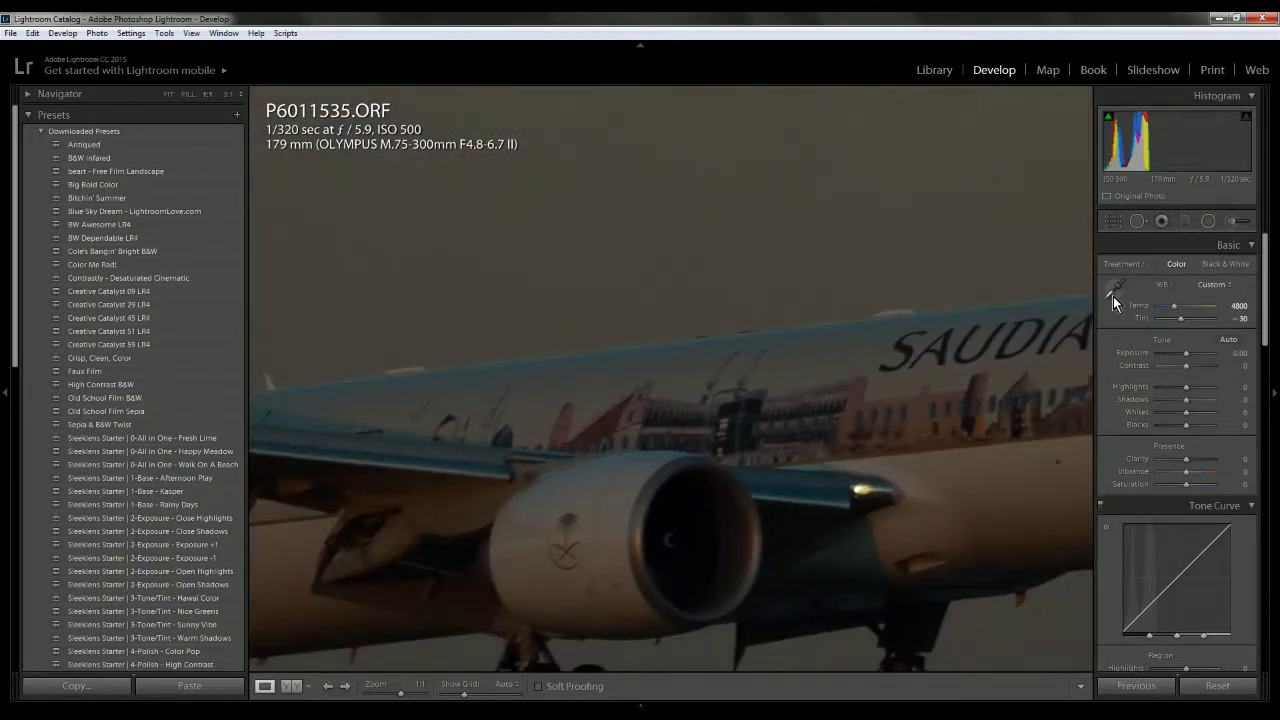
pyautogui.click(1113, 296)
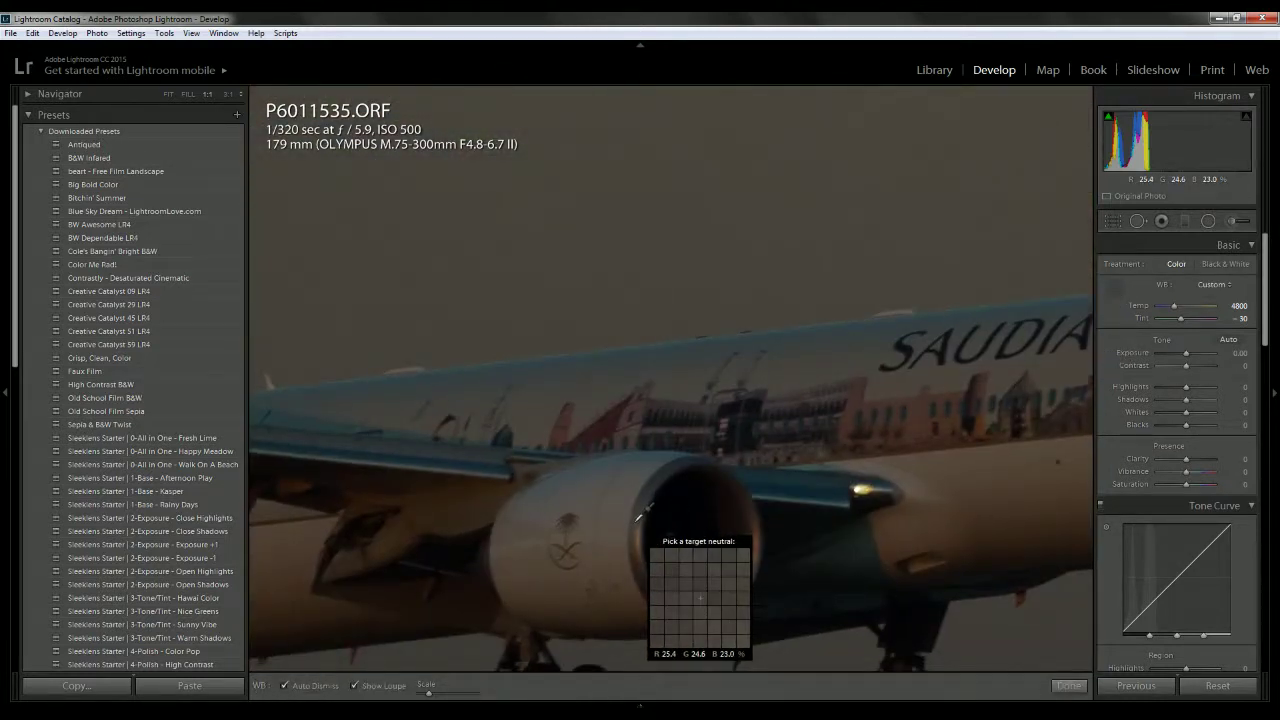
pyautogui.click(638, 517)
pyautogui.click(669, 473)
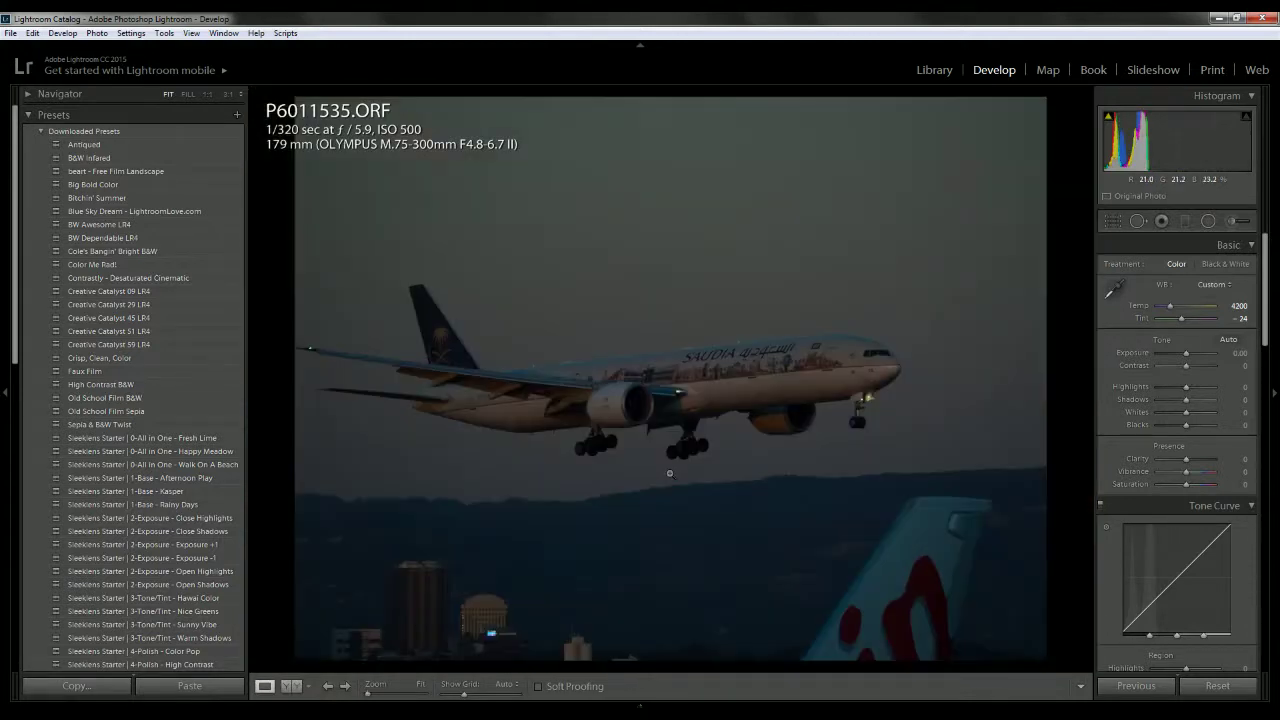
# Set the white balance by sampling the upper fuselage just above the front door as the neutral
pyautogui.click(888, 356)
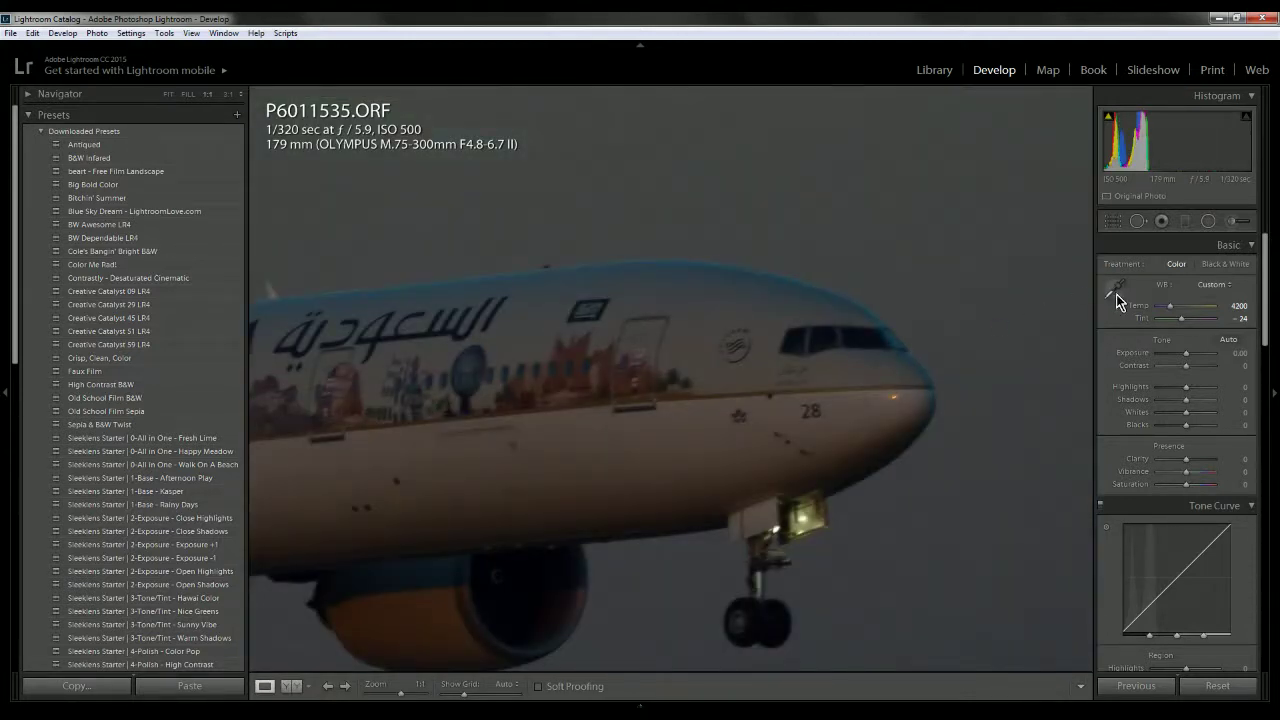
pyautogui.click(1115, 293)
pyautogui.click(680, 289)
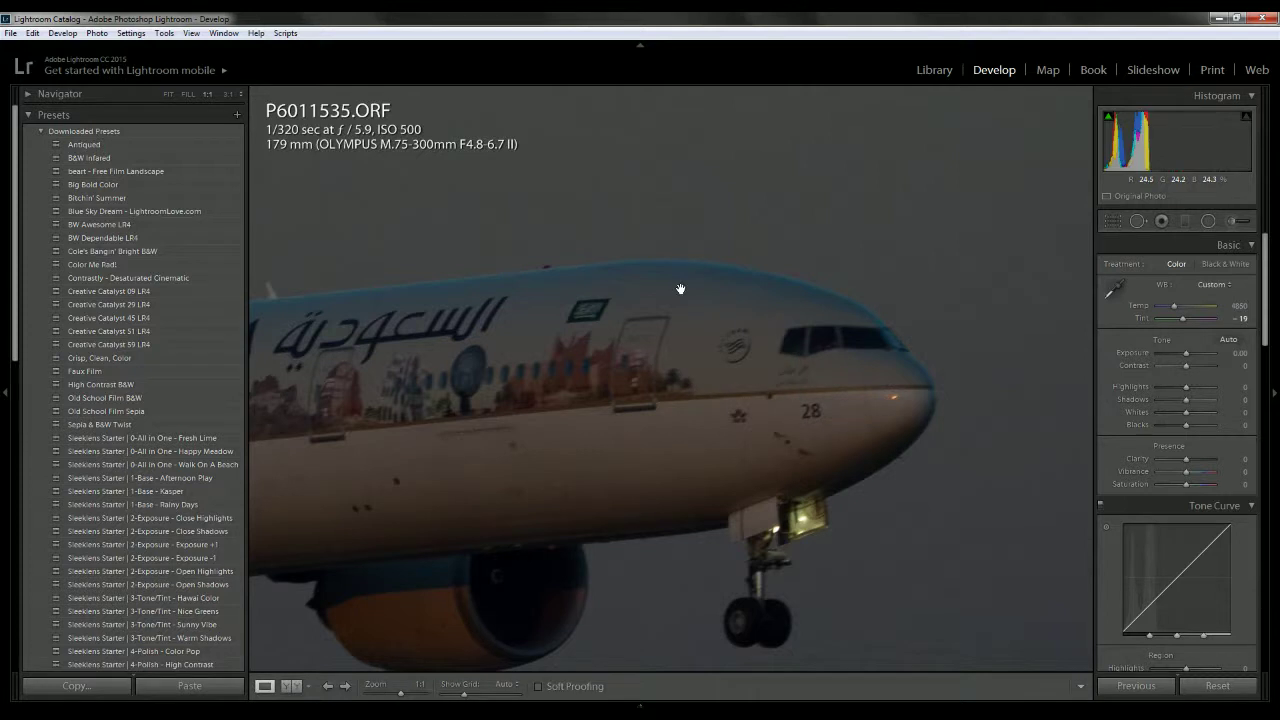
pyautogui.click(680, 289)
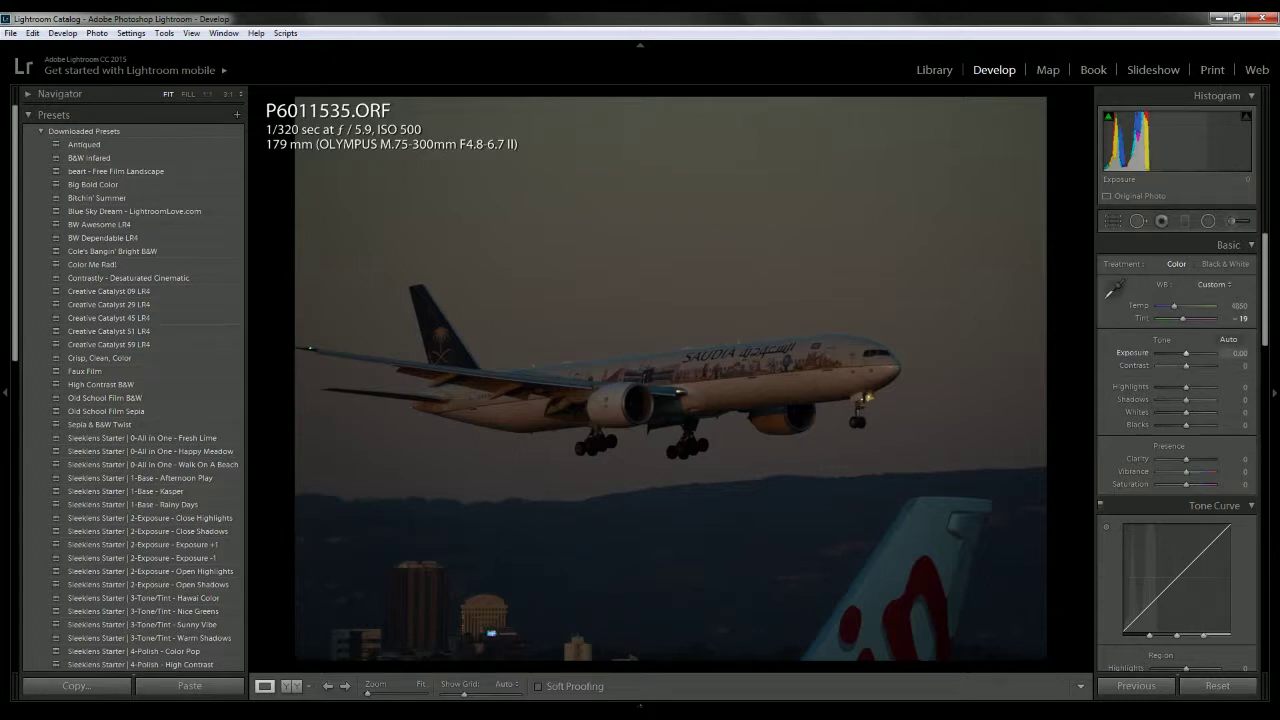
# Brighten the whole photo by setting Exposure to +1.00
pyautogui.moveTo(1186, 352); pyautogui.dragTo(1186, 352)
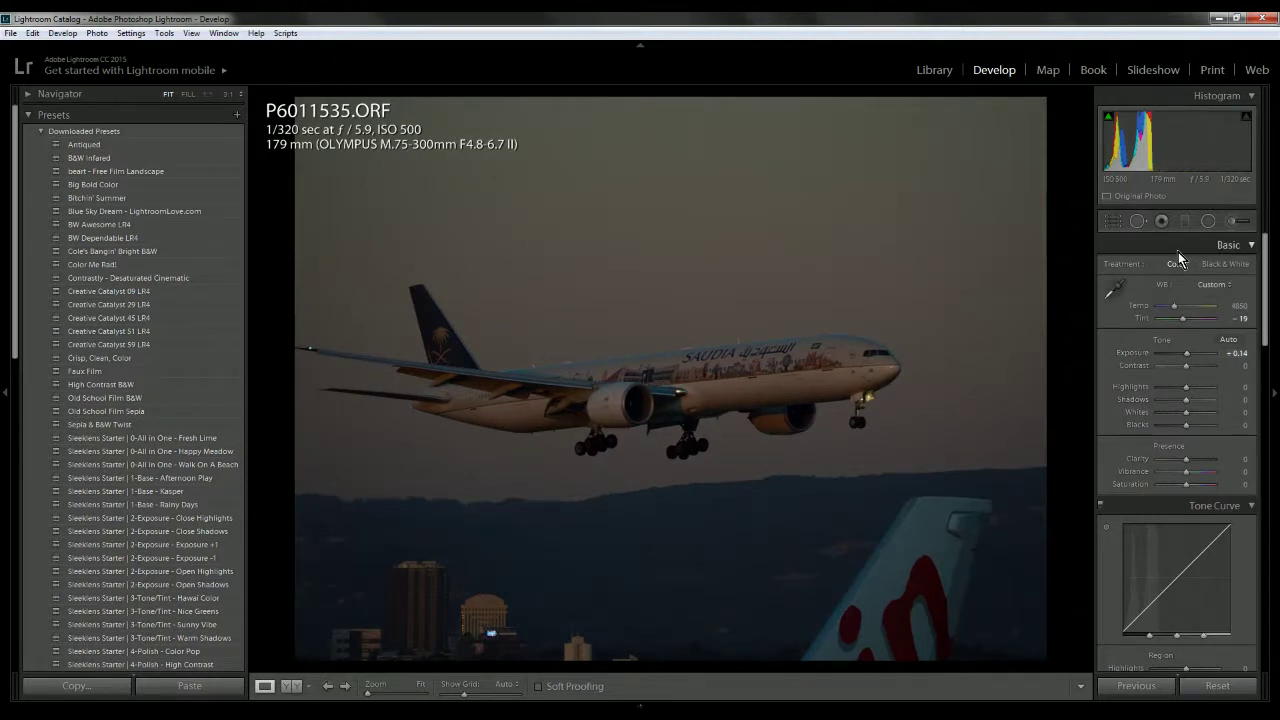
pyautogui.click(1240, 353)
pyautogui.write('1')
pyautogui.press('Return')
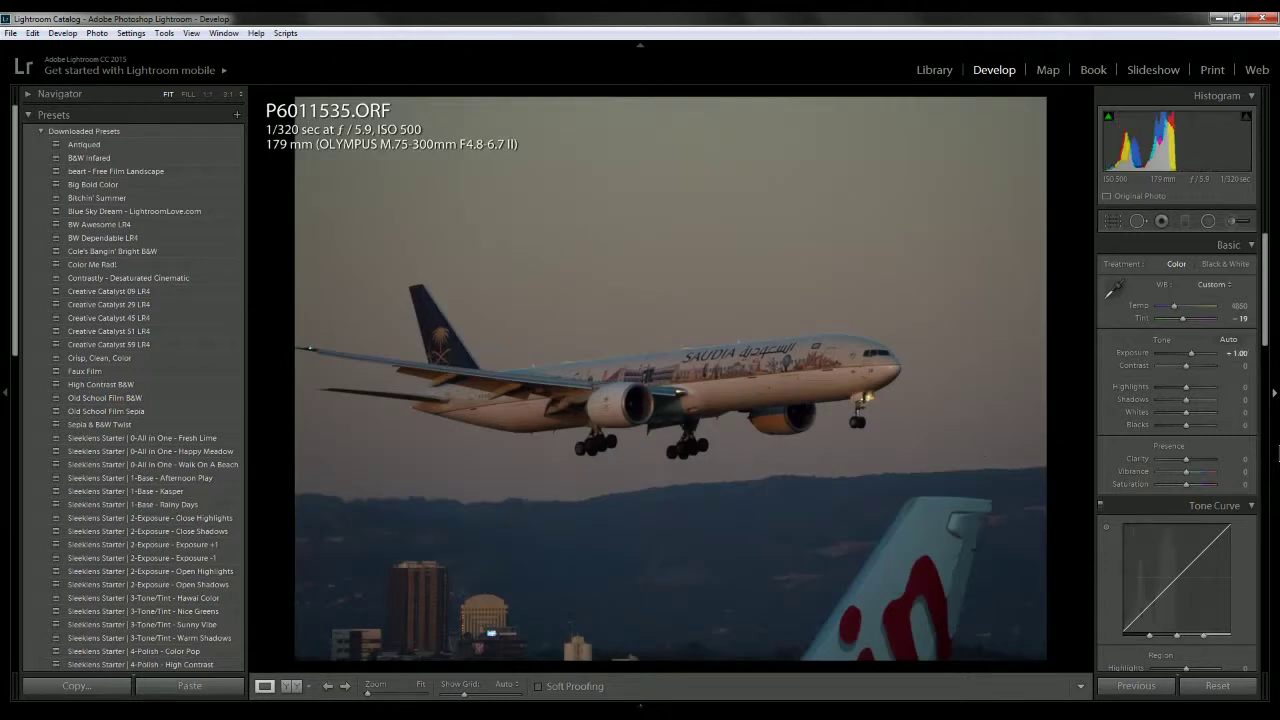
# Try Exposure at +1.67 while viewing the aircraft's nose at 1:1, and restore it to +1.00
pyautogui.click(876, 358)
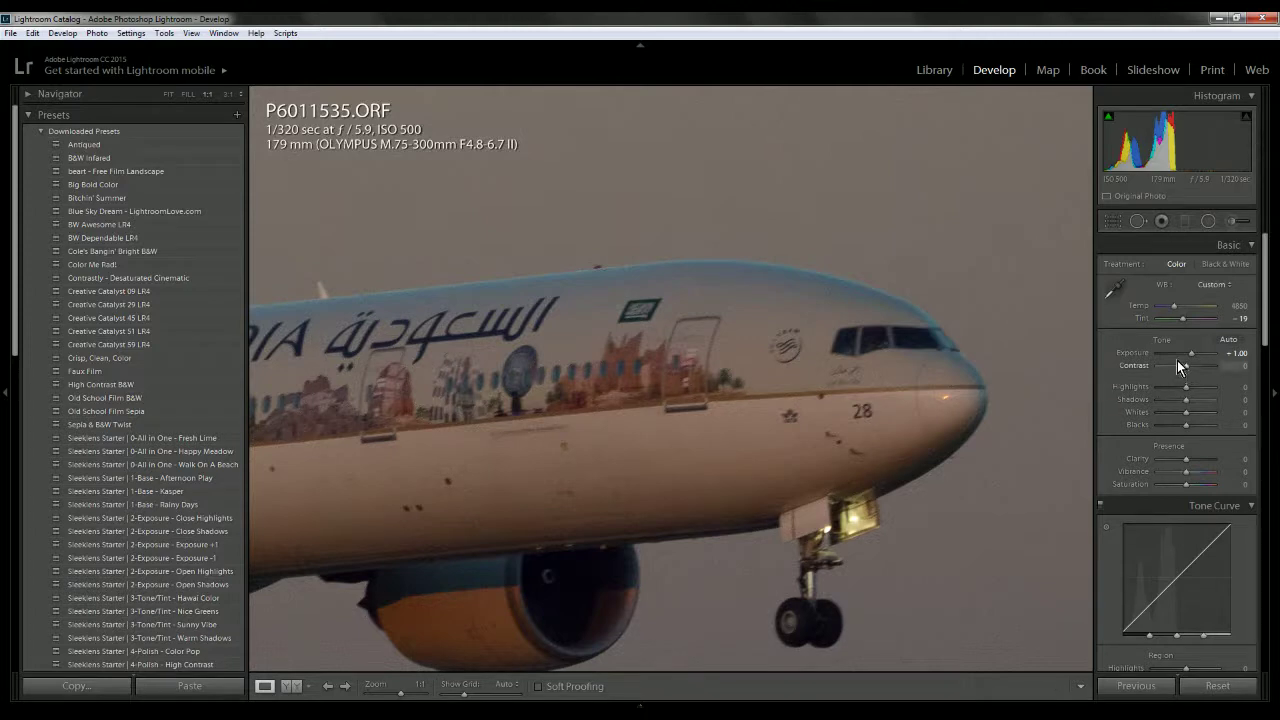
pyautogui.moveTo(1191, 355)
pyautogui.mouseDown()
pyautogui.moveTo(1212, 354)
pyautogui.moveTo(1195, 357)
pyautogui.mouseUp()
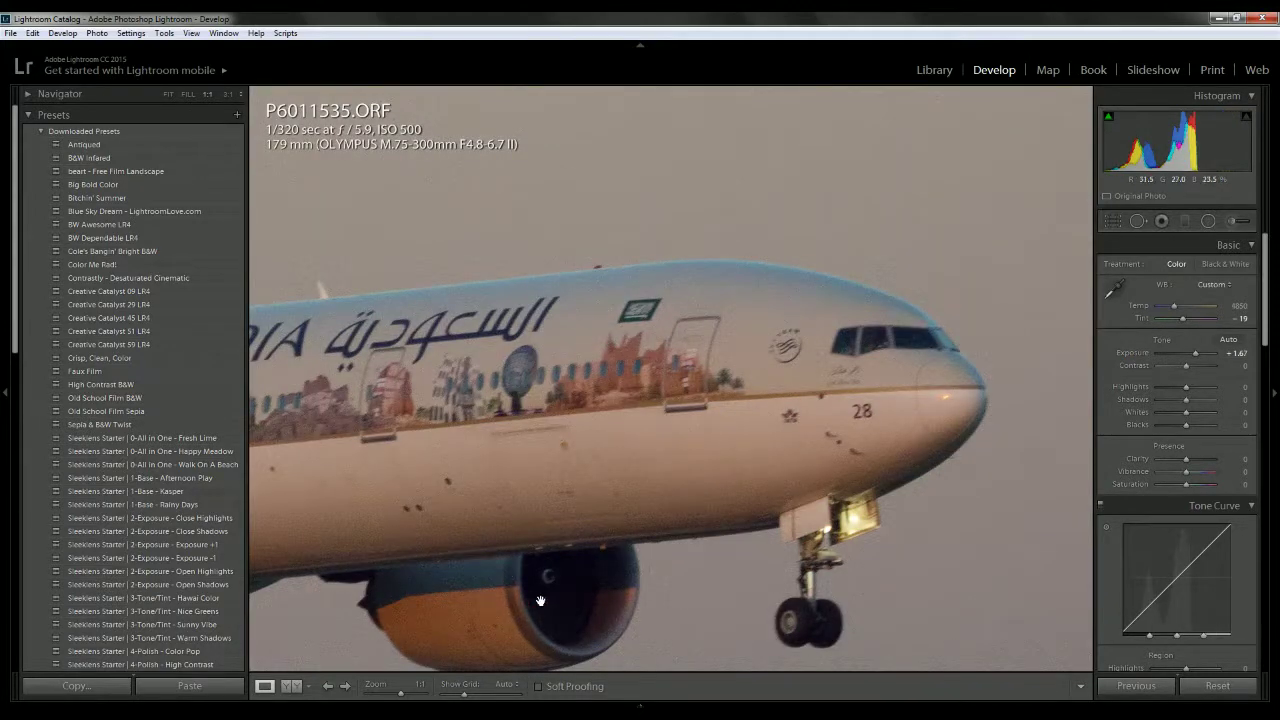
pyautogui.click(1231, 358)
pyautogui.write('+1')
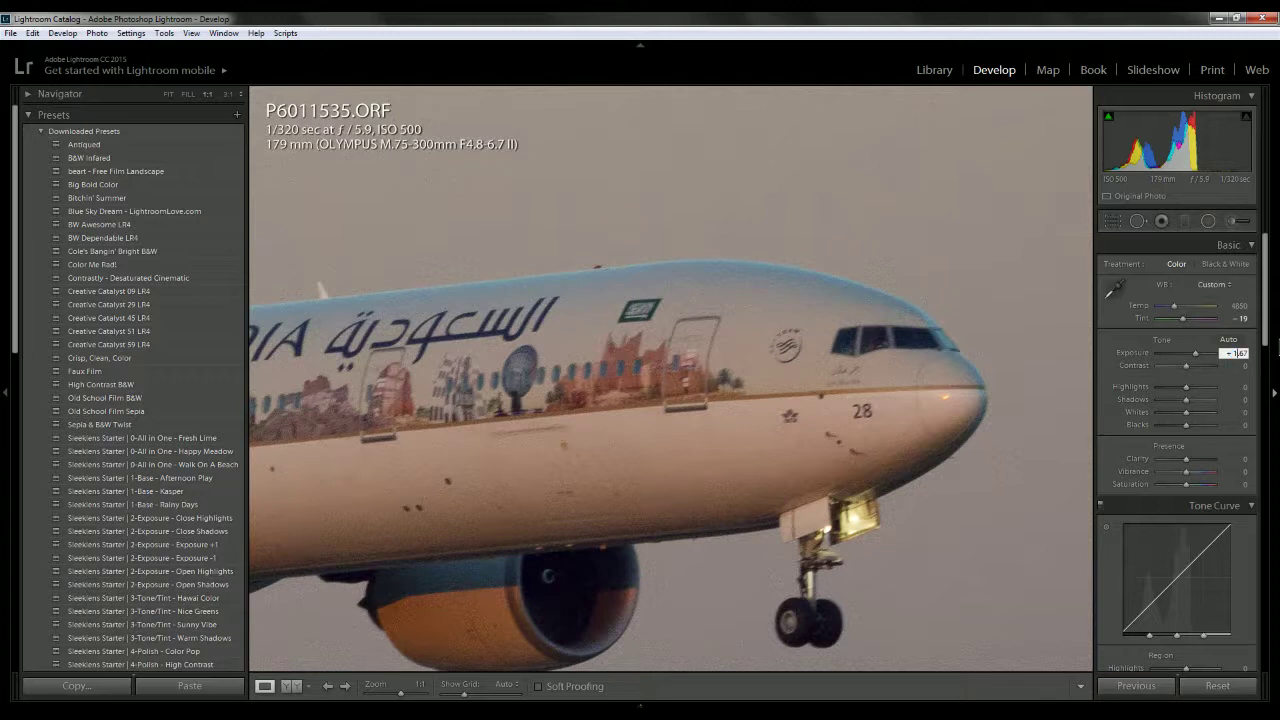
pyautogui.press('Return')
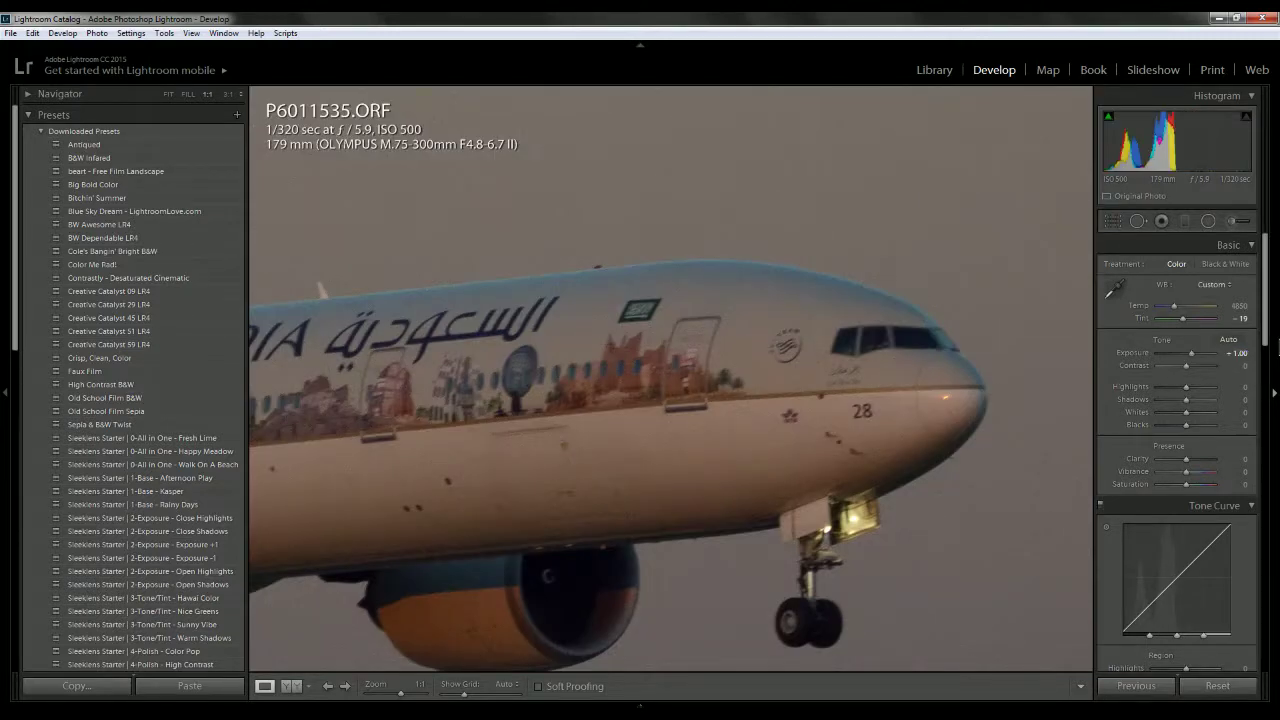
pyautogui.click(694, 398)
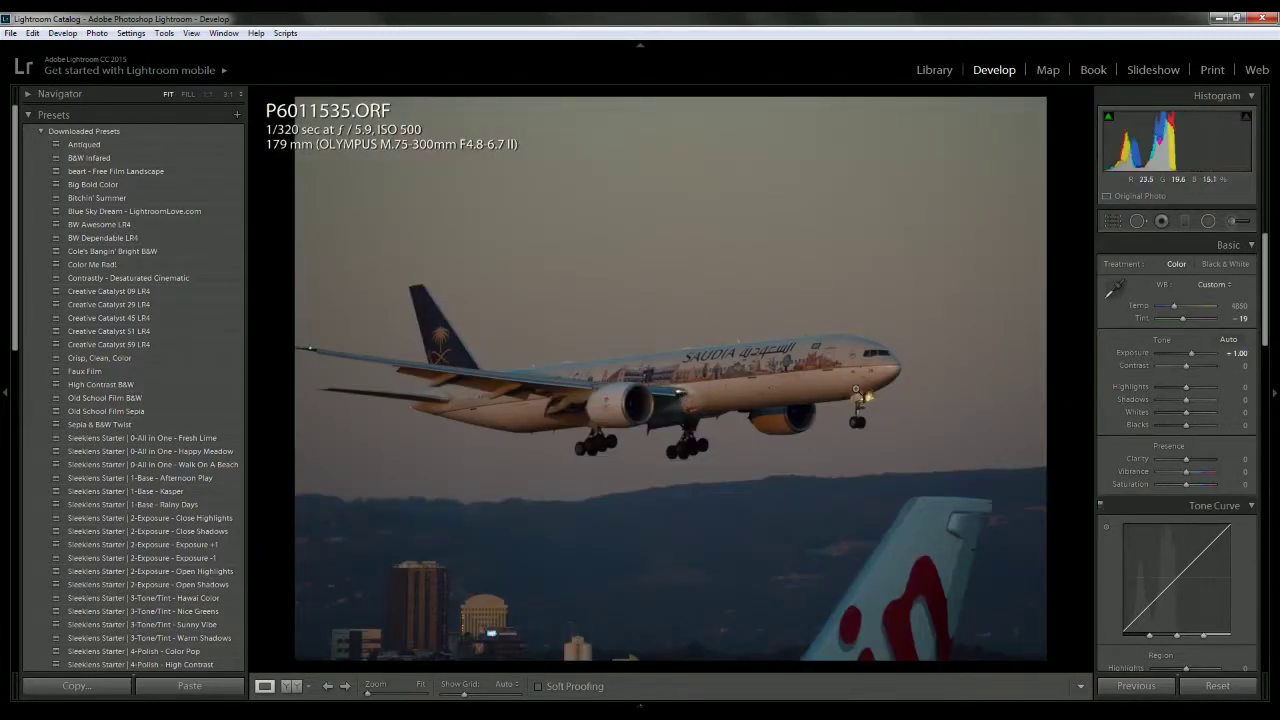
# Try lowering the Highlights, including a value of -9, and reset them to 0
pyautogui.moveTo(1187, 387)
pyautogui.mouseDown()
pyautogui.moveTo(1172, 392)
pyautogui.moveTo(1184, 390)
pyautogui.mouseUp()
pyautogui.doubleClick(1184, 390)
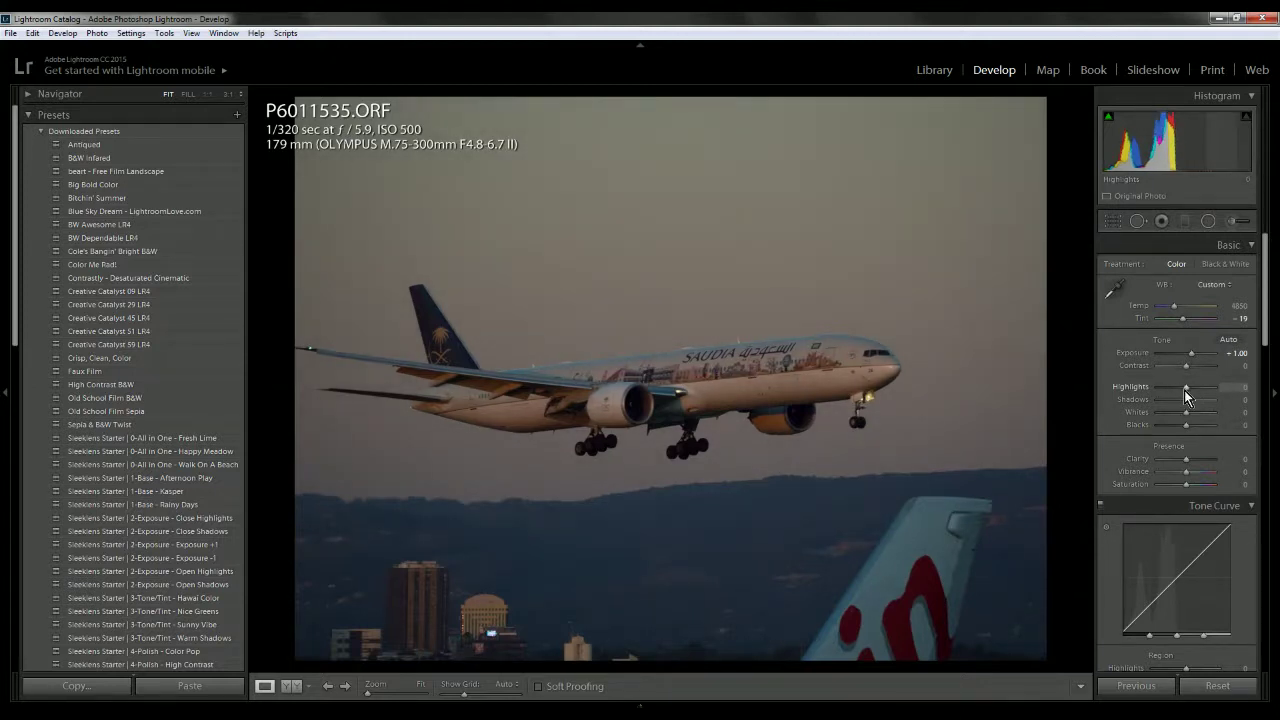
pyautogui.moveTo(1180, 385); pyautogui.dragTo(1180, 393)
pyautogui.click(1236, 387)
pyautogui.write('-9')
pyautogui.press('Return')
pyautogui.doubleClick(1184, 390)
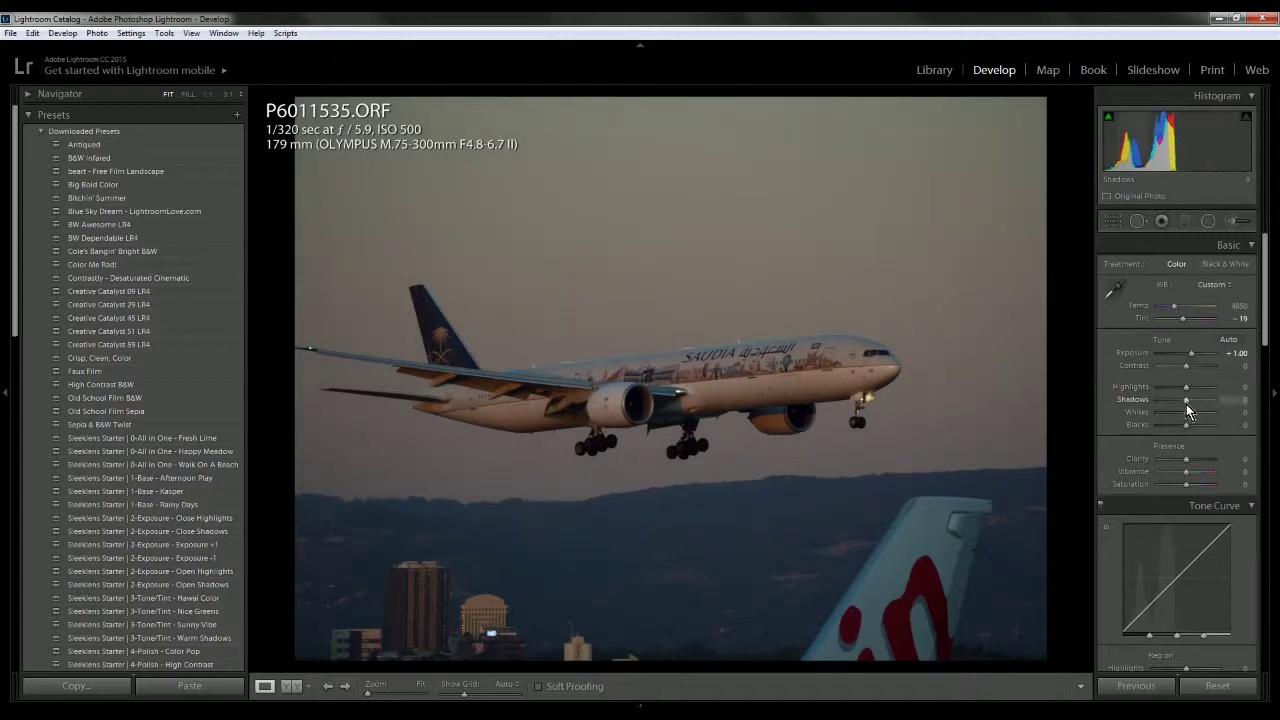
# Raise Shadows to +100 and Blacks to +50 to bring out the dark areas of the aircraft
pyautogui.moveTo(1190, 403); pyautogui.dragTo(1208, 398)
pyautogui.moveTo(1196, 400); pyautogui.dragTo(1200, 434)
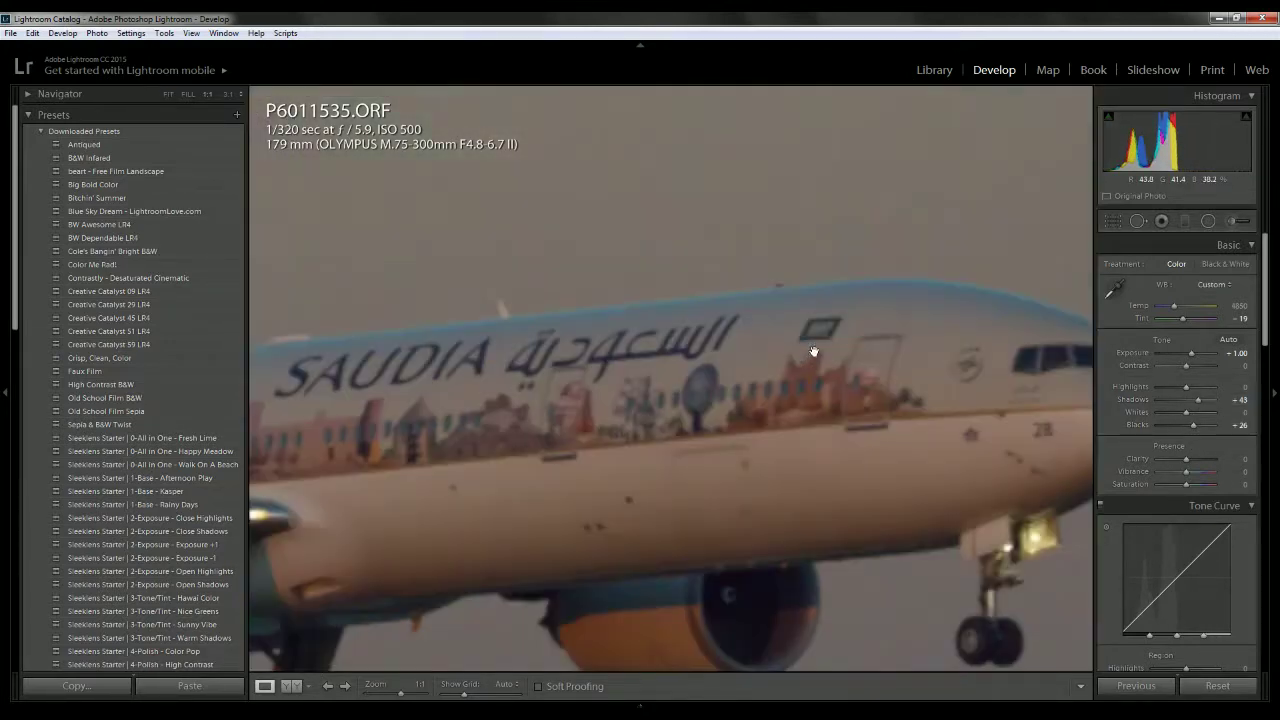
pyautogui.click(835, 359)
pyautogui.moveTo(1194, 430); pyautogui.dragTo(1231, 408)
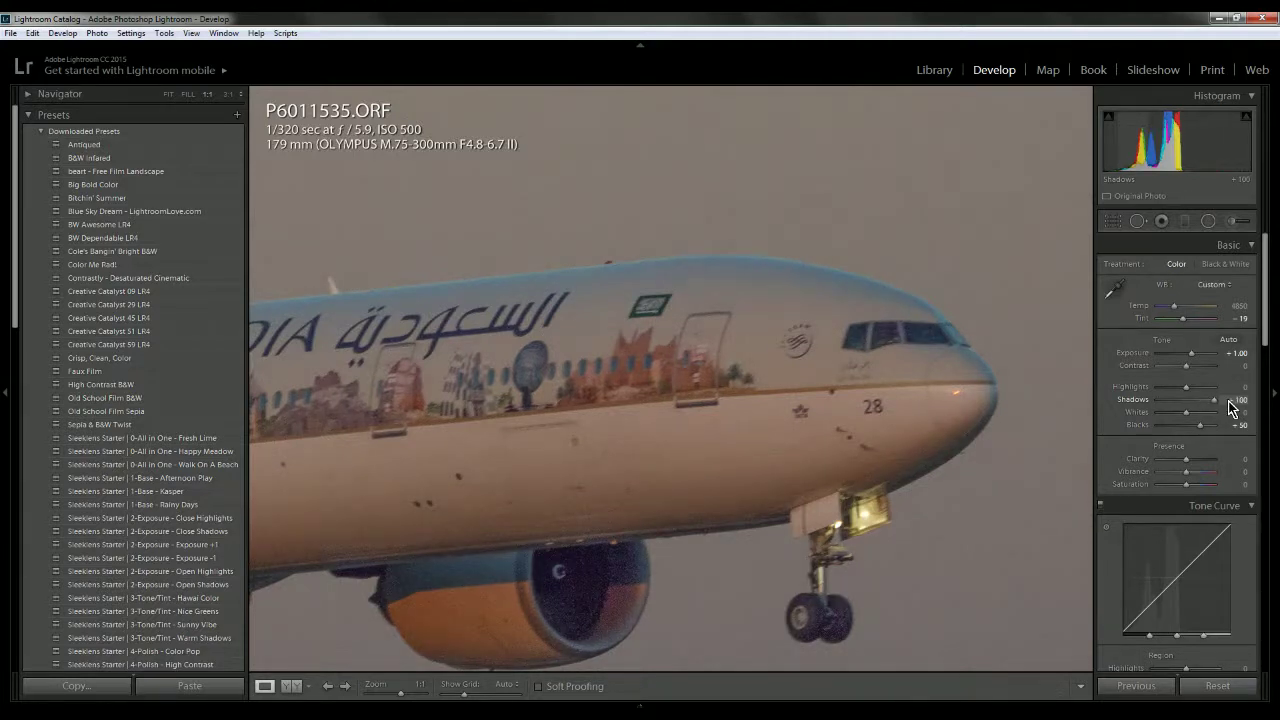
# Examine the noise in the hills and inside the far engine at 1:1 and 3:1 magnification
pyautogui.click(876, 440)
pyautogui.click(876, 440)
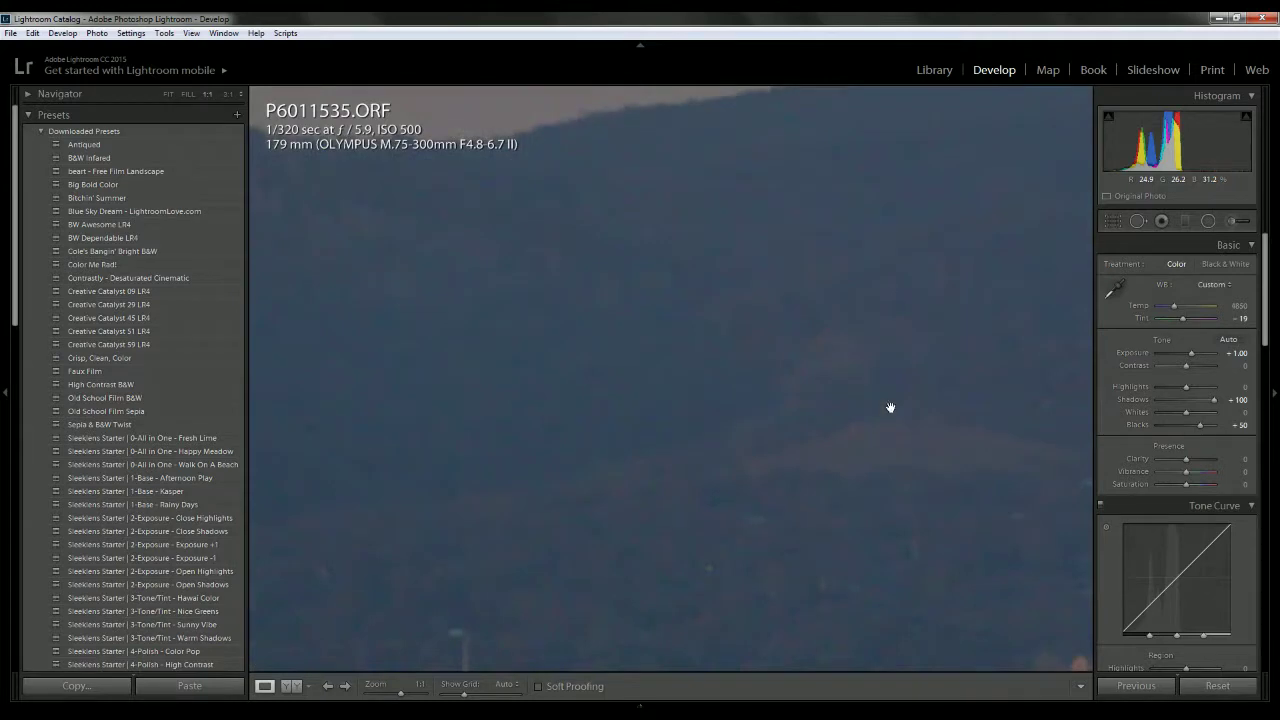
pyautogui.click(580, 494)
pyautogui.click(746, 337)
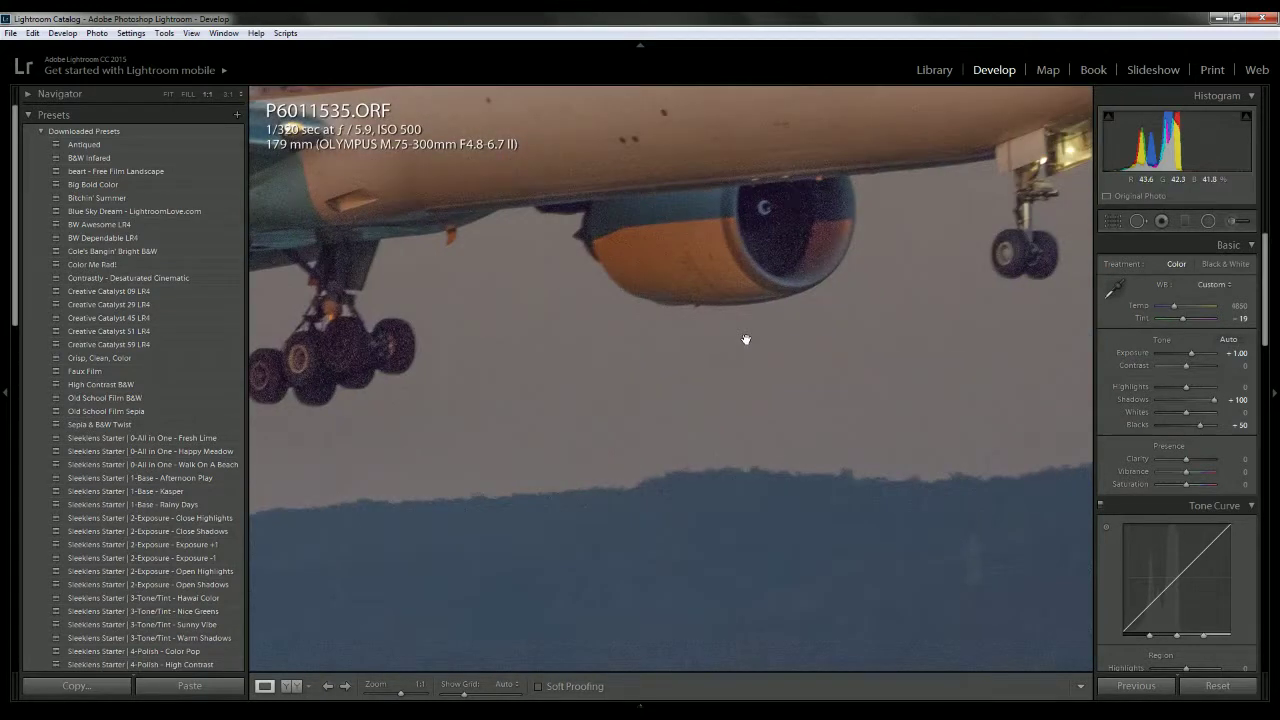
pyautogui.click(228, 94)
pyautogui.moveTo(580, 191); pyautogui.dragTo(696, 407)
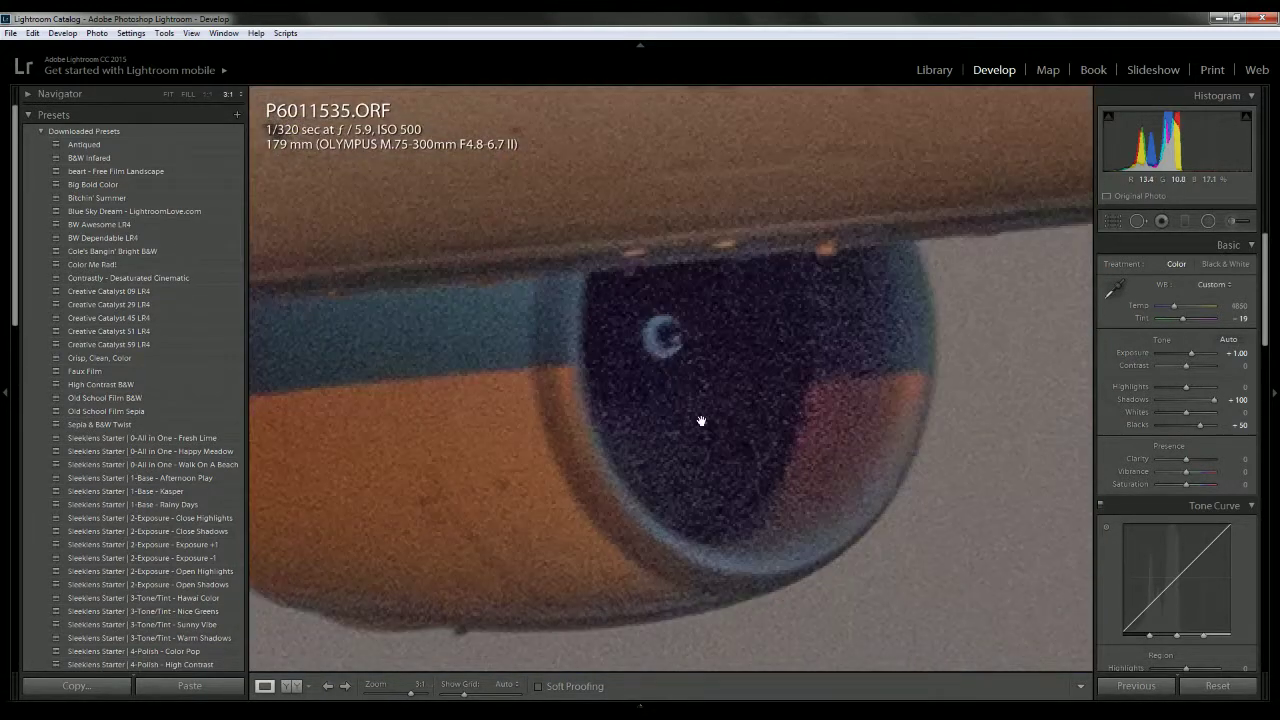
pyautogui.click(208, 95)
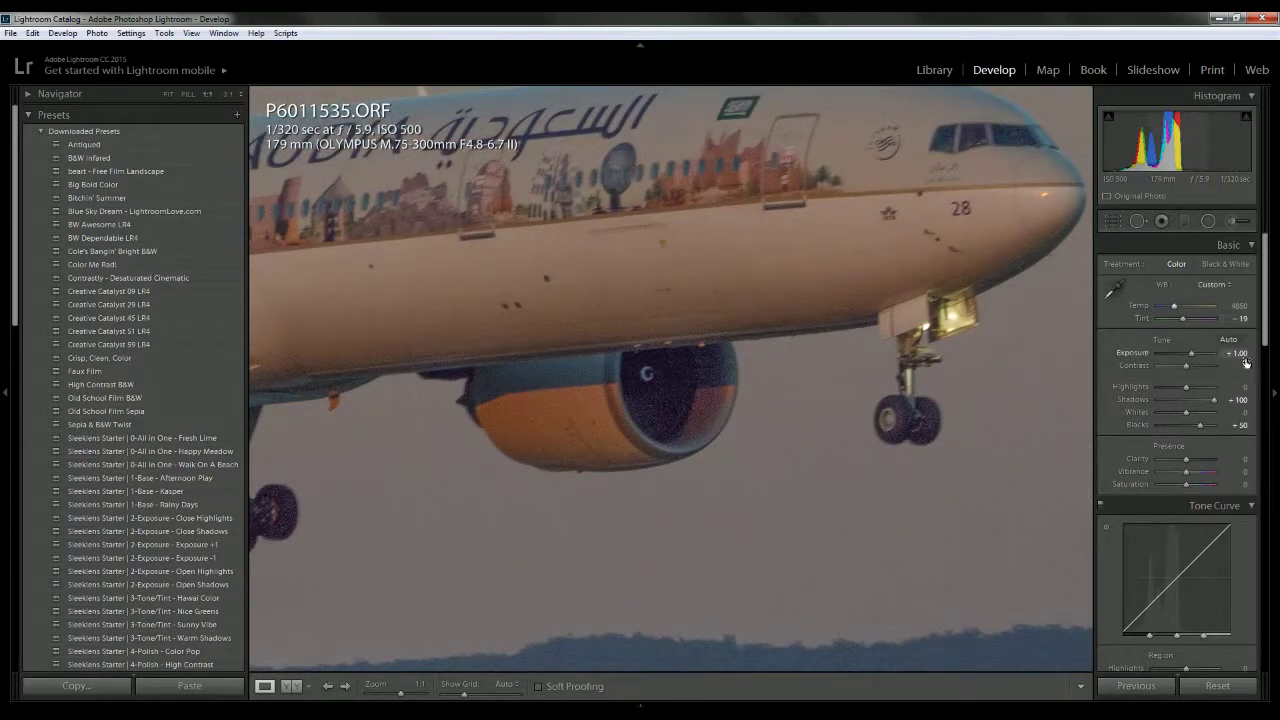
# Set Shadows to +50 and Whites to -24, and check the whole photo
pyautogui.moveTo(1212, 403); pyautogui.dragTo(1169, 407)
pyautogui.press('z')
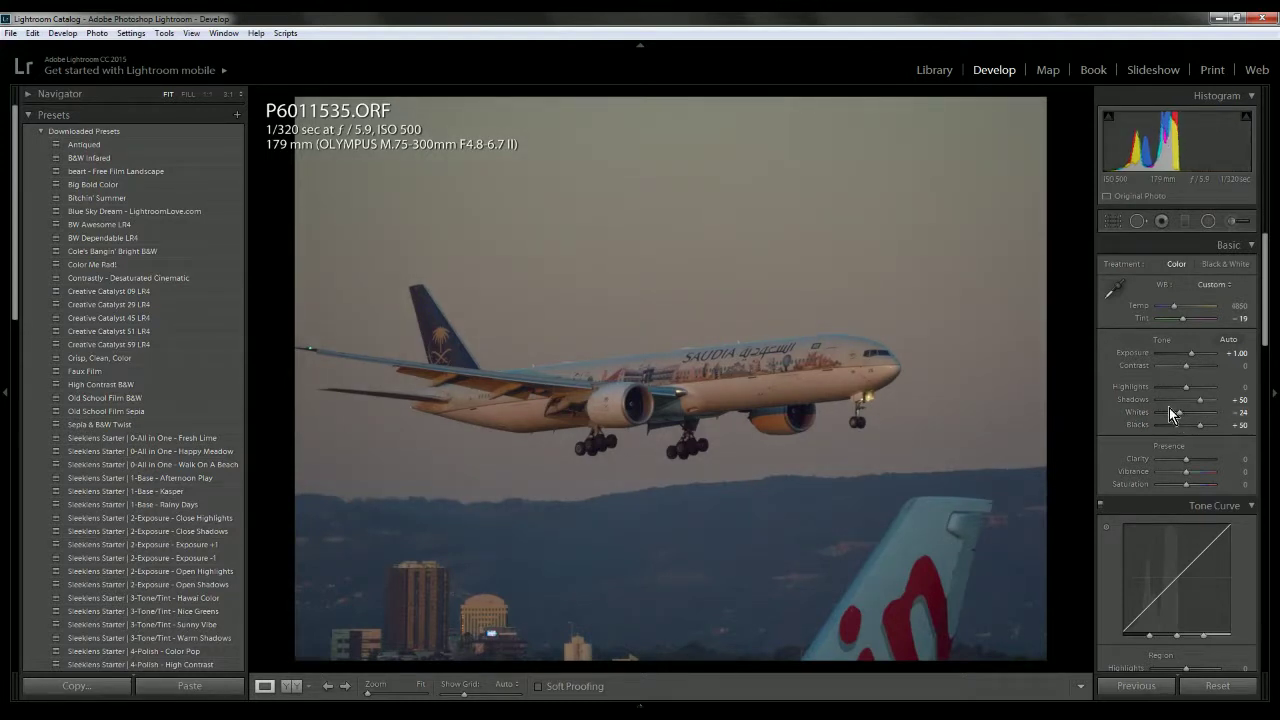
# Set Clarity to +20 and check the fuselage at 1:1 and the whole photo
pyautogui.moveTo(1187, 461)
pyautogui.mouseDown()
pyautogui.moveTo(1223, 466)
pyautogui.moveTo(1157, 466)
pyautogui.moveTo(1230, 468)
pyautogui.moveTo(1193, 462)
pyautogui.mouseUp()
pyautogui.press('z')
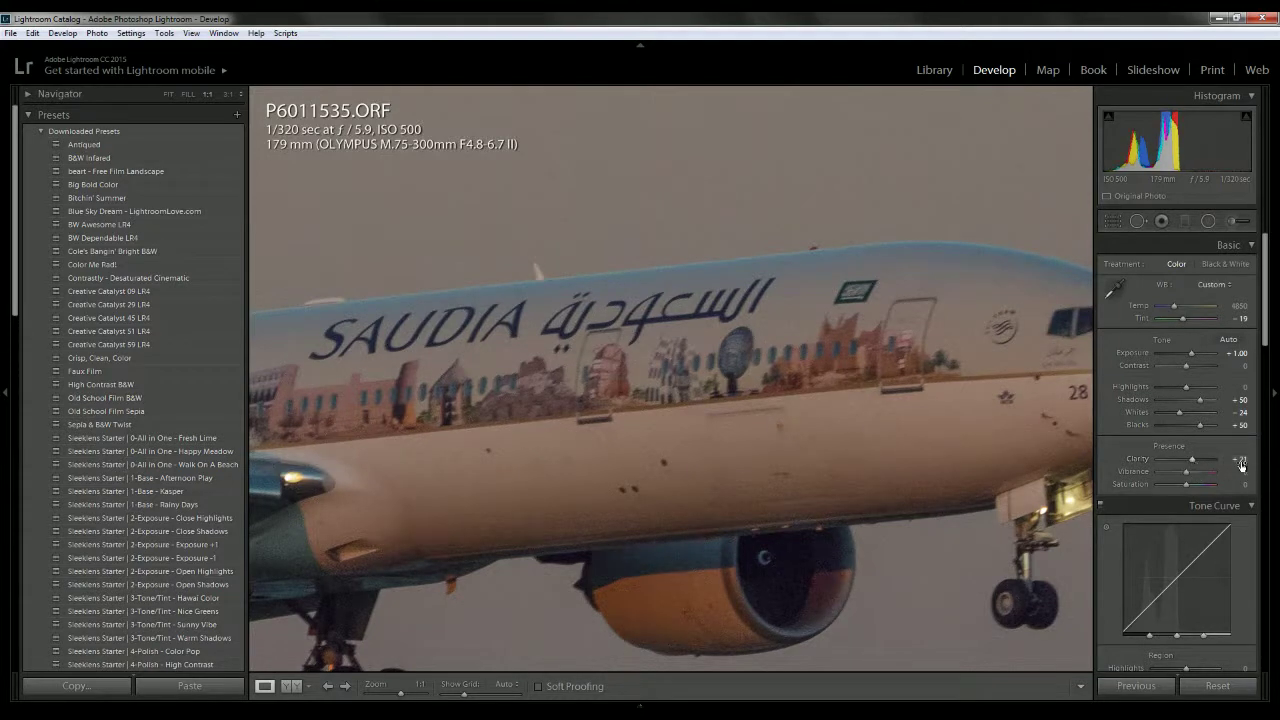
pyautogui.click(1070, 437)
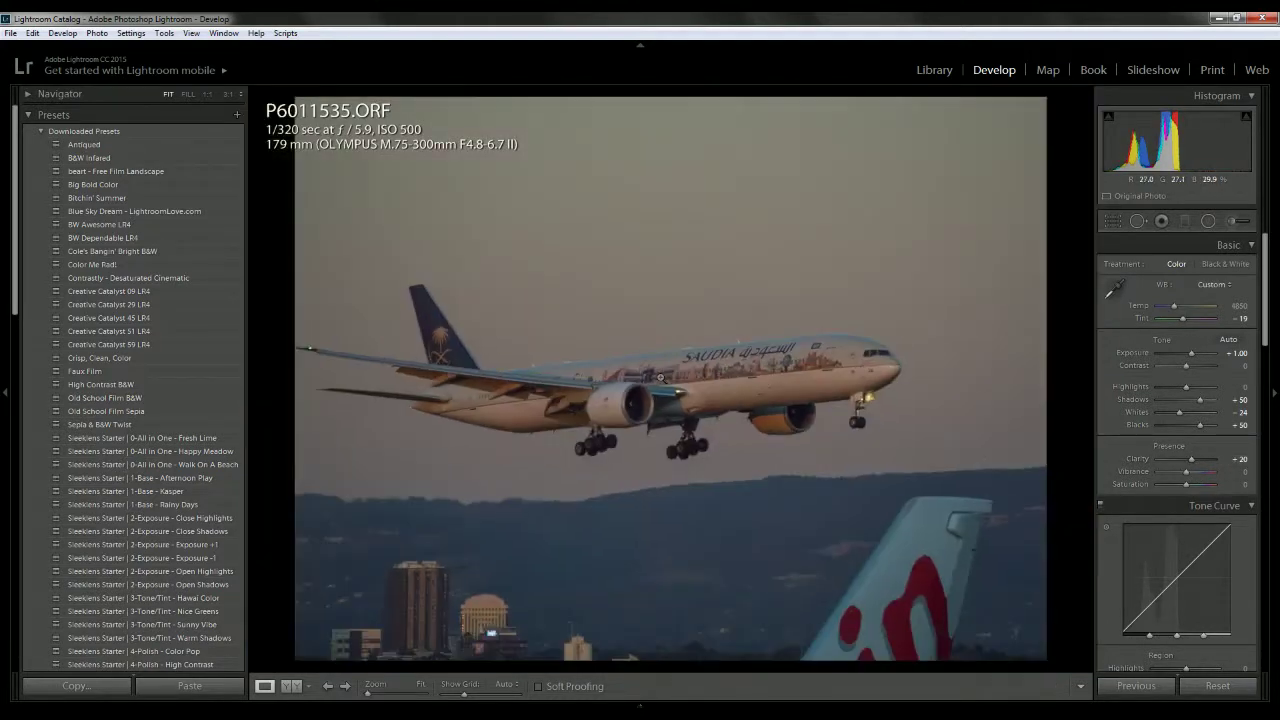
# Try Vibrance at +100, and set both Vibrance and Saturation to +10
pyautogui.moveTo(1186, 475); pyautogui.dragTo(1192, 472)
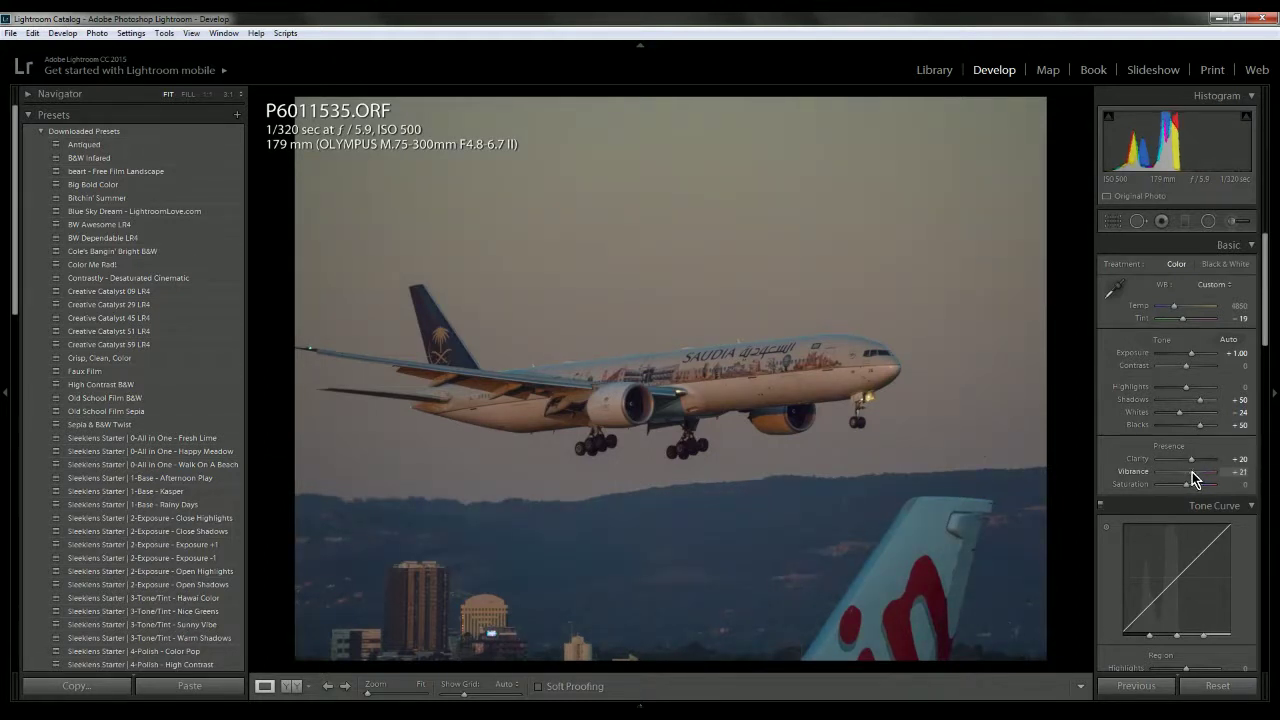
pyautogui.click(1240, 471)
pyautogui.write('100')
pyautogui.press('Return')
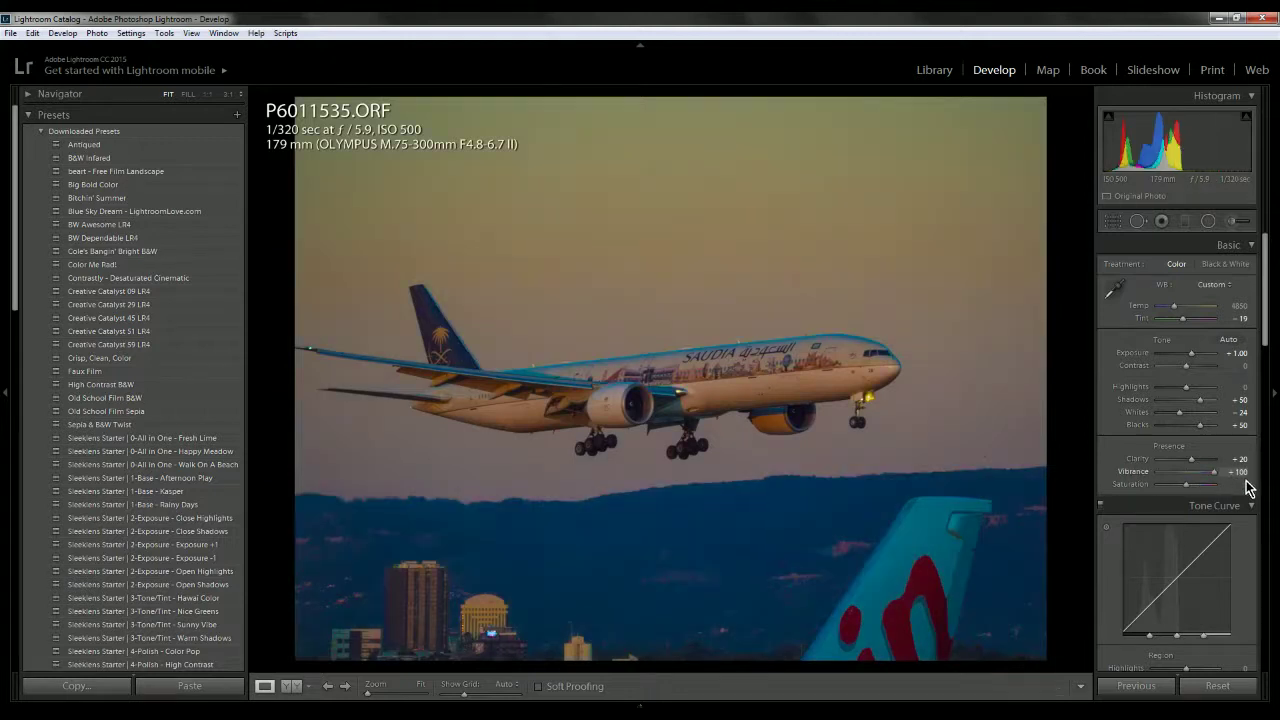
pyautogui.moveTo(1228, 486); pyautogui.dragTo(1192, 488)
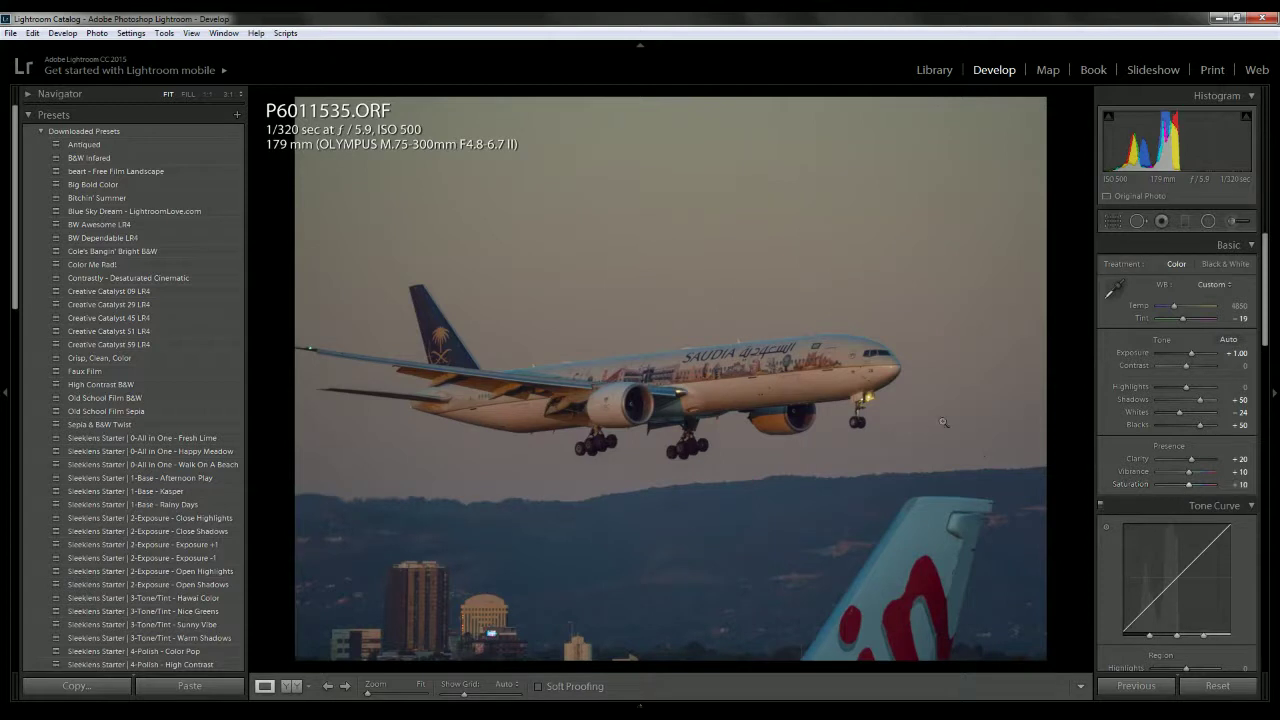
# Try another camera calibration profile and return to Adobe Standard
pyautogui.scroll(-5, 1215, 462)
pyautogui.scroll(-8, 1215, 462)
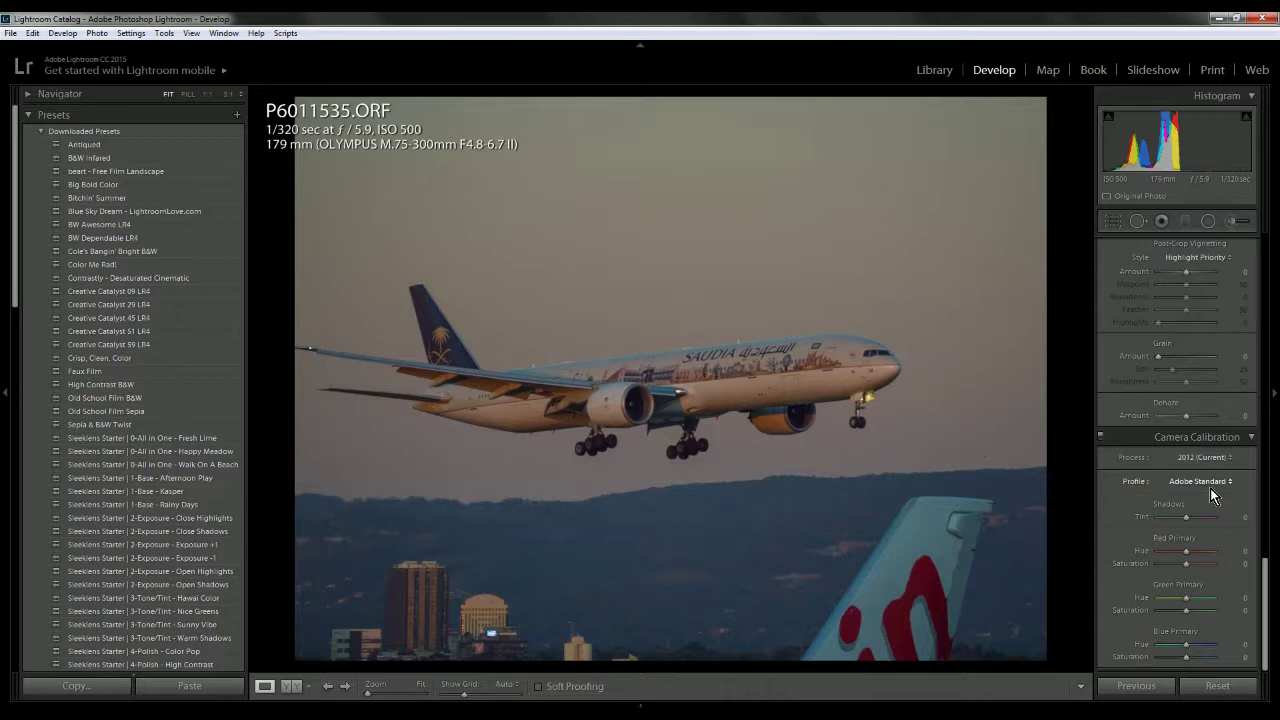
pyautogui.click(1210, 488)
pyautogui.click(1211, 524)
pyautogui.click(1213, 481)
pyautogui.click(1188, 498)
# Try Dehaze at +10, check the nose section at 1:1, and settle on +5
pyautogui.moveTo(1229, 418); pyautogui.dragTo(1232, 418)
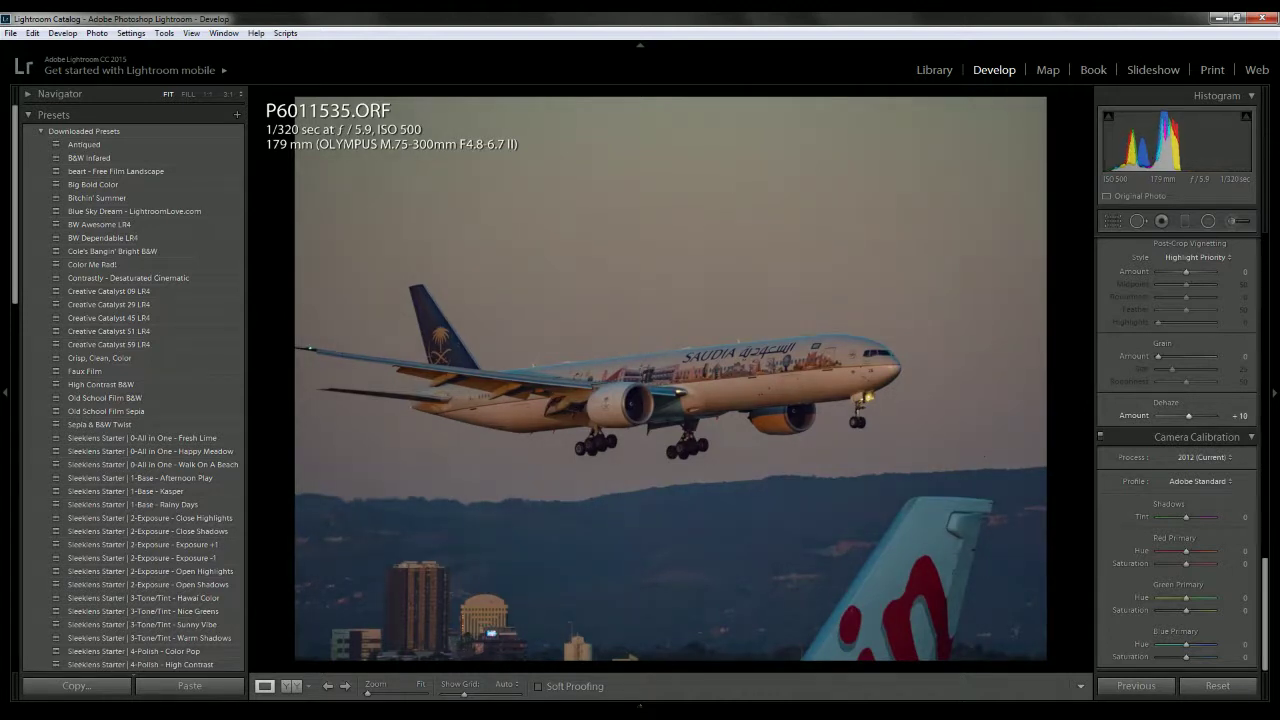
pyautogui.click(863, 378)
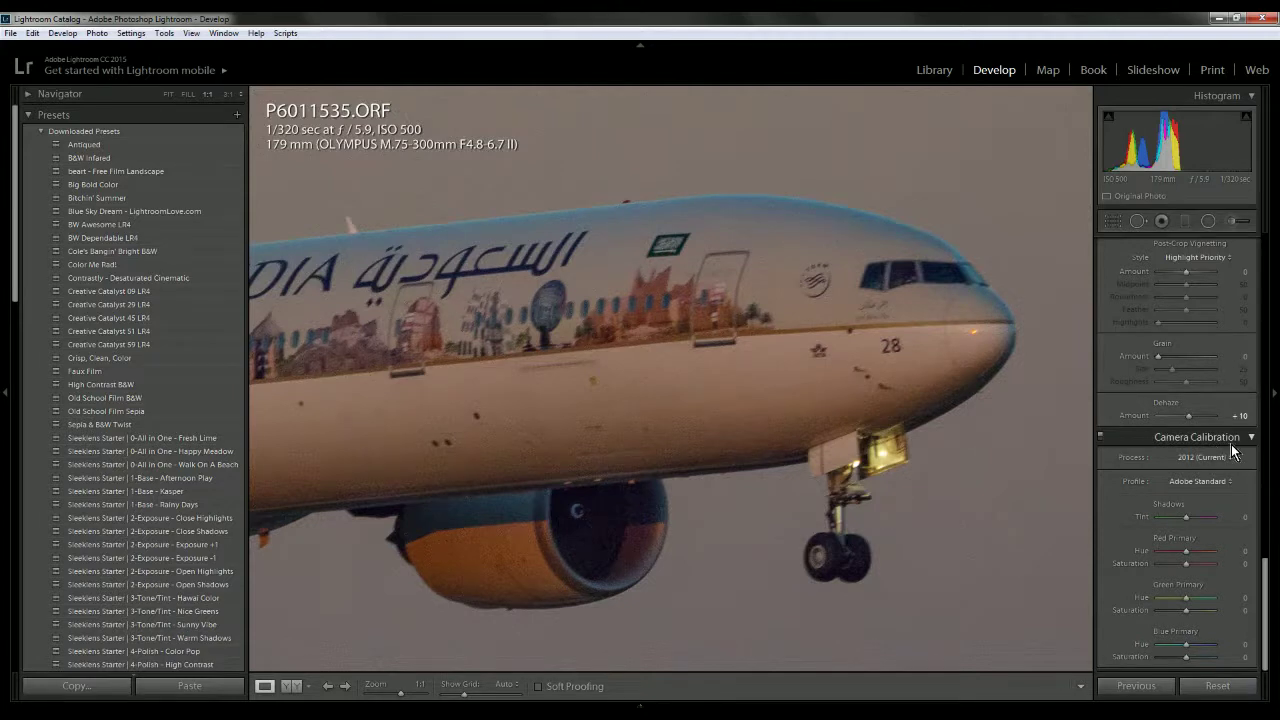
pyautogui.moveTo(1232, 417); pyautogui.dragTo(1224, 417)
pyautogui.click(799, 325)
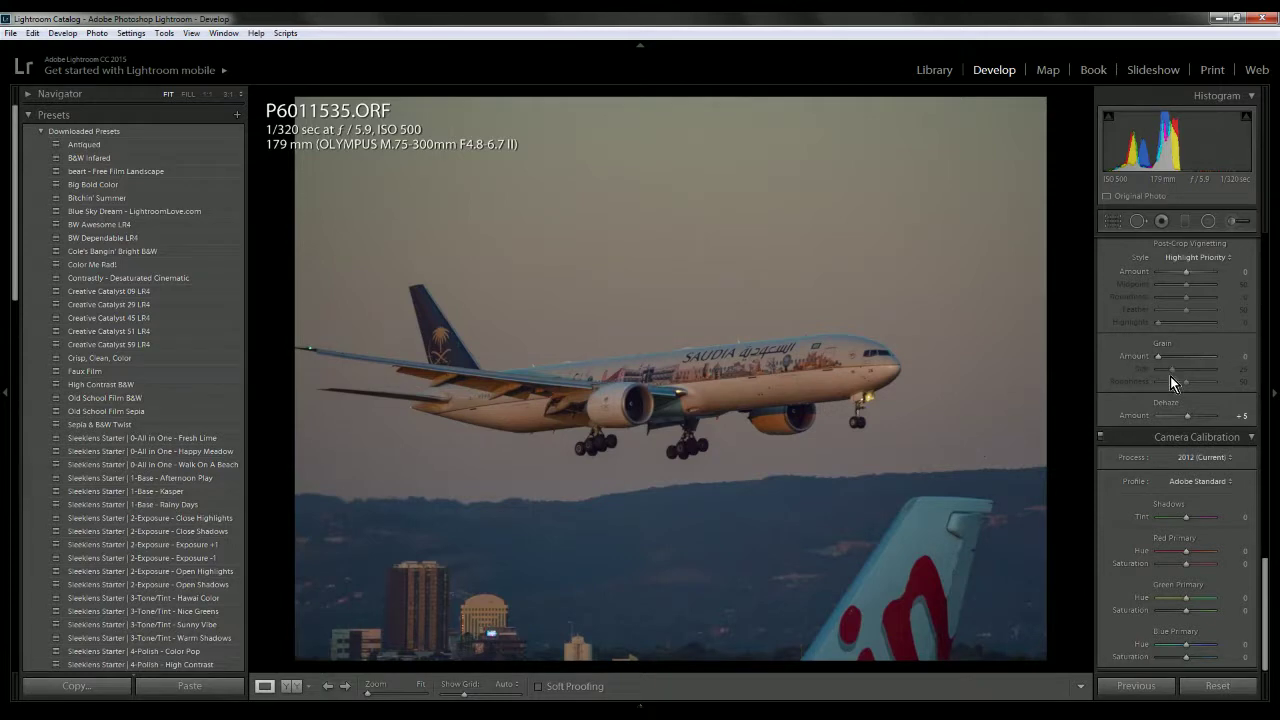
# Examine the fuselage and nose at 1:1 for colour fringing along the edges
pyautogui.scroll(2, 1170, 376)
pyautogui.scroll(2, 1170, 376)
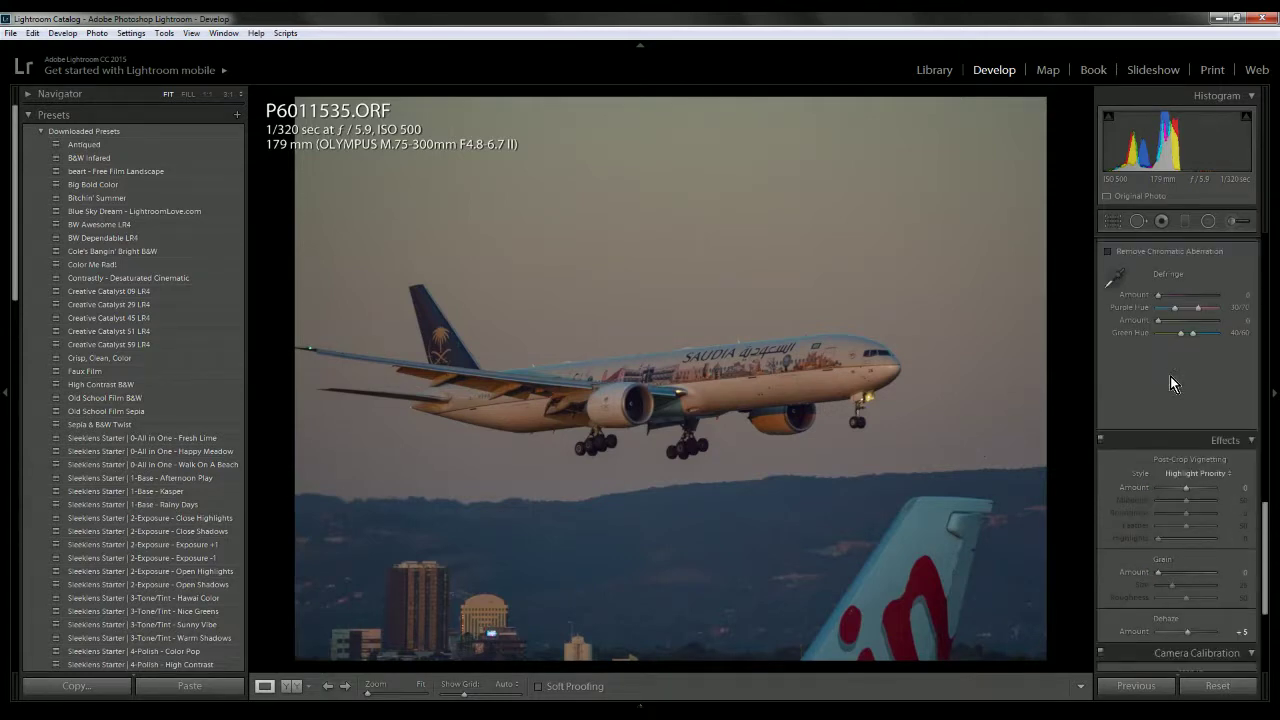
pyautogui.scroll(2, 1170, 376)
pyautogui.click(757, 397)
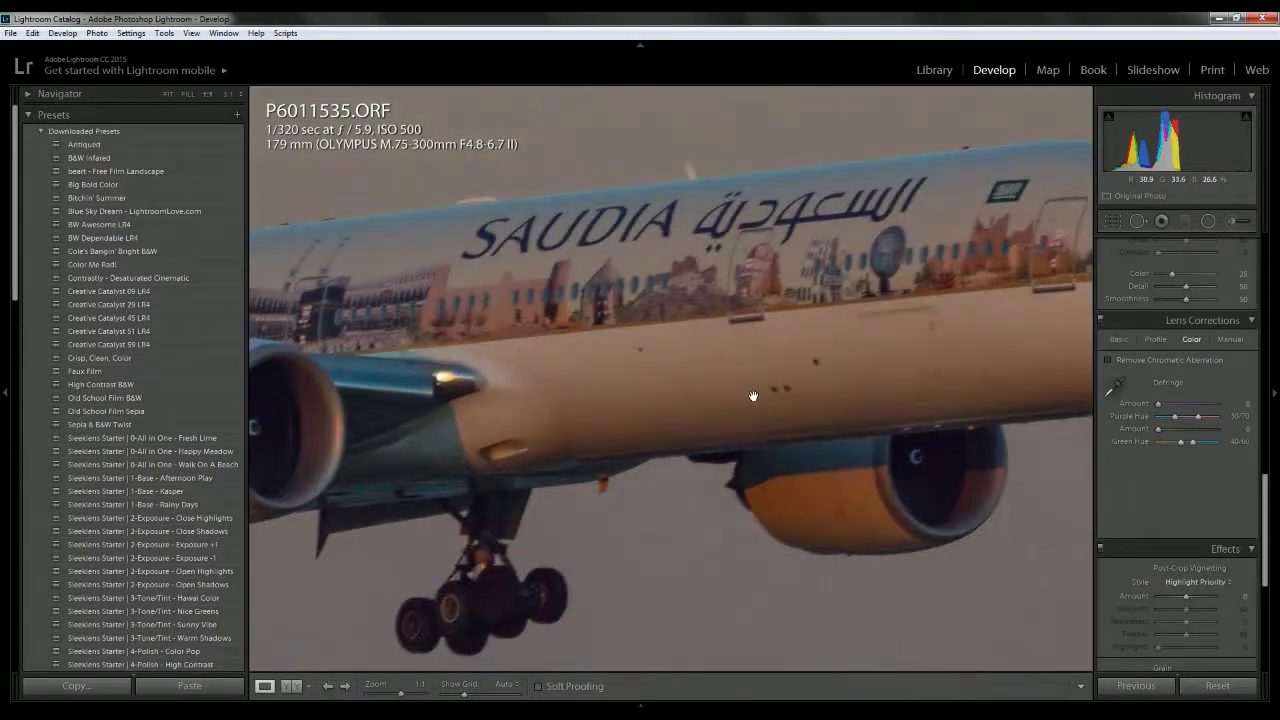
pyautogui.click(829, 449)
pyautogui.moveTo(1193, 600); pyautogui.dragTo(1180, 598)
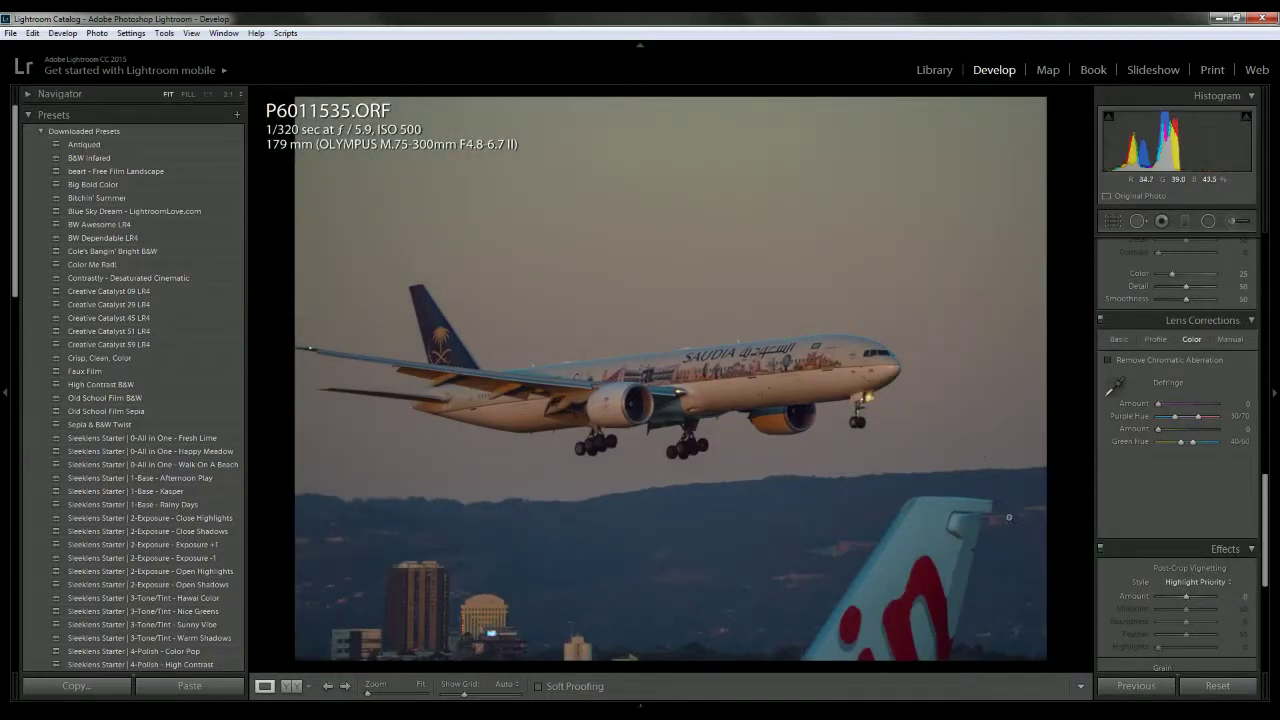
pyautogui.click(855, 367)
pyautogui.click(853, 366)
pyautogui.scroll(-3, 1176, 578)
pyautogui.scroll(3, 1176, 578)
pyautogui.click(890, 366)
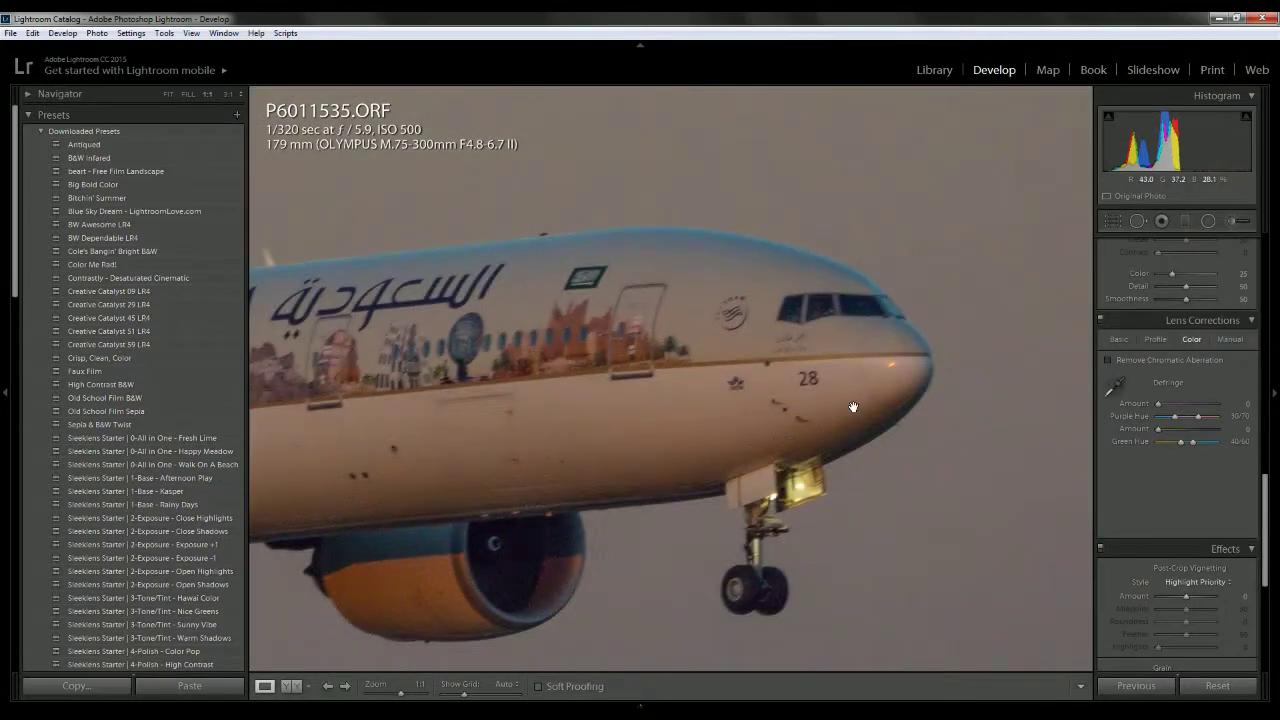
pyautogui.click(853, 408)
pyautogui.click(856, 408)
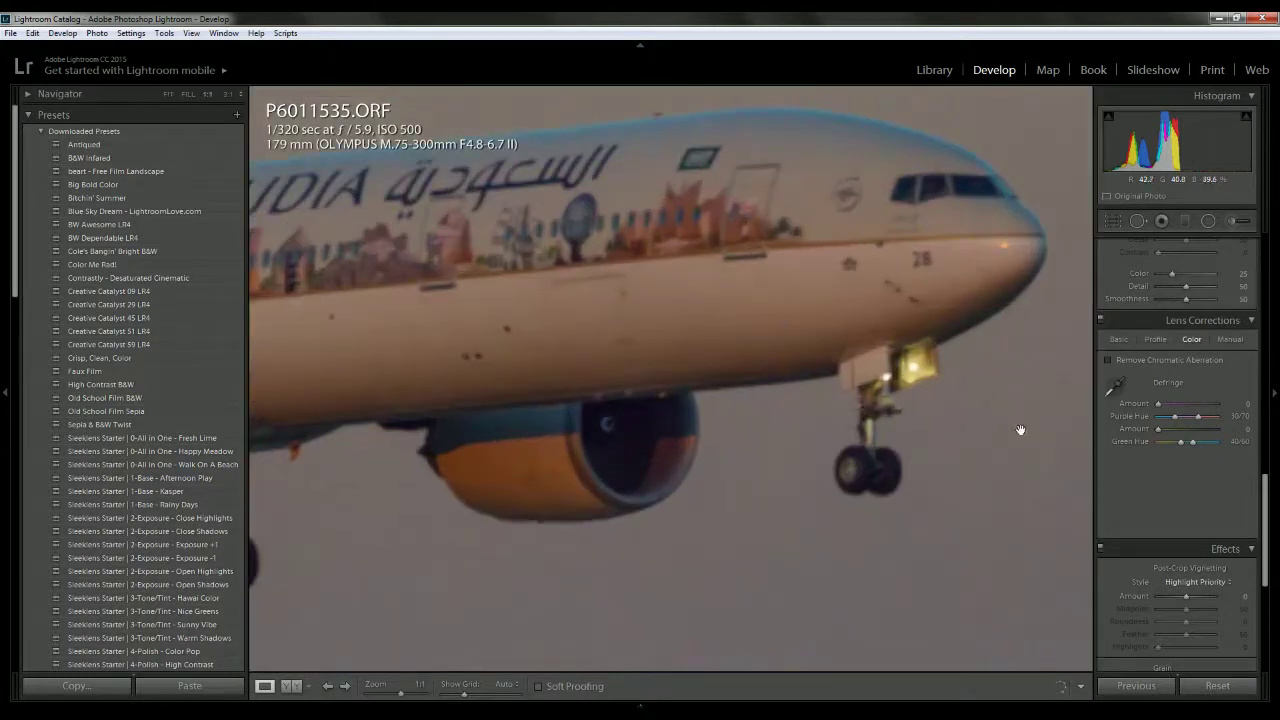
# Enable chromatic aberration removal and set the purple and green Defringe amounts to 4, checking the nose and nose gear at 3:1
pyautogui.click(1164, 361)
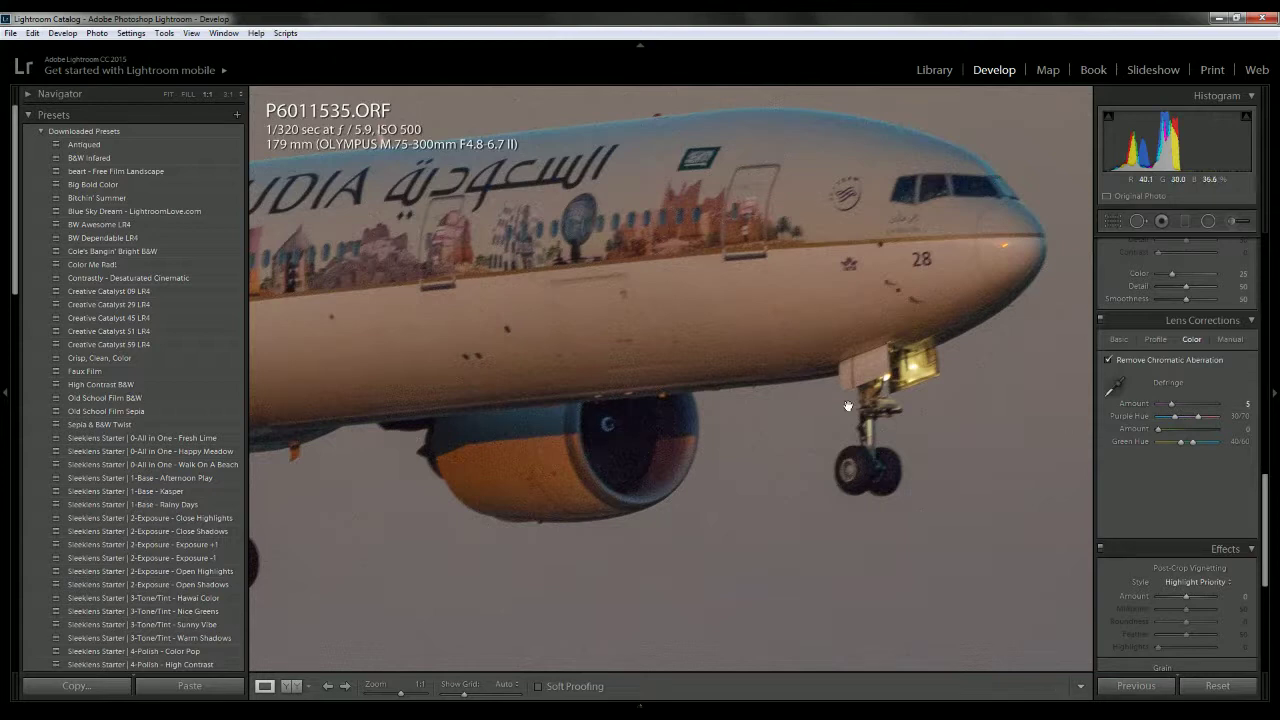
pyautogui.click(228, 94)
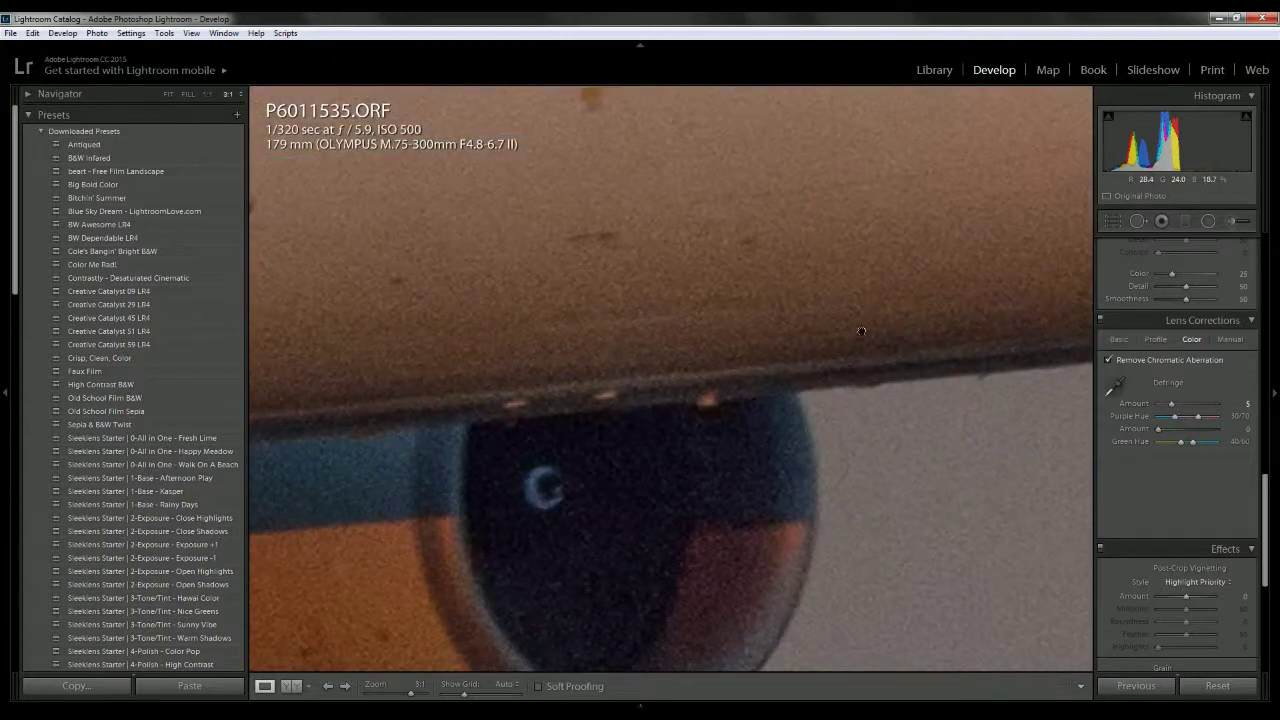
pyautogui.moveTo(894, 329); pyautogui.dragTo(514, 314)
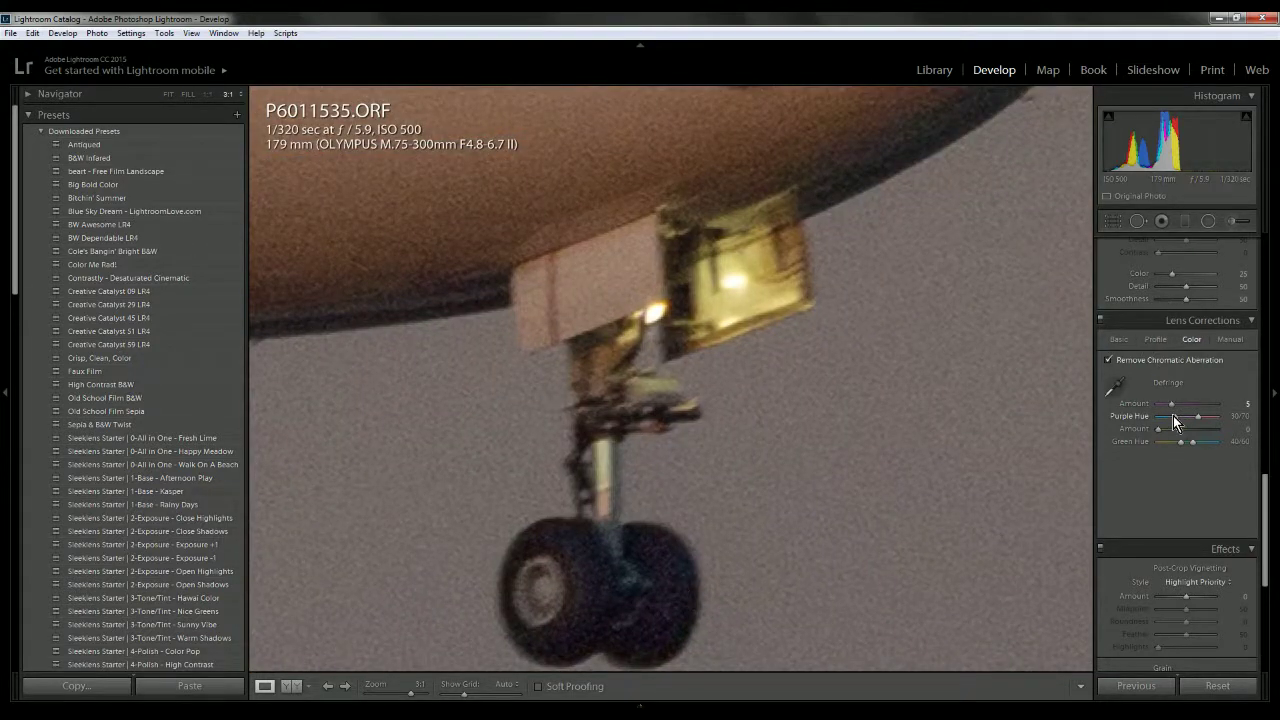
pyautogui.moveTo(1170, 404); pyautogui.dragTo(1168, 405)
pyautogui.click(638, 325)
pyautogui.click(858, 376)
pyautogui.moveTo(857, 371); pyautogui.dragTo(449, 337)
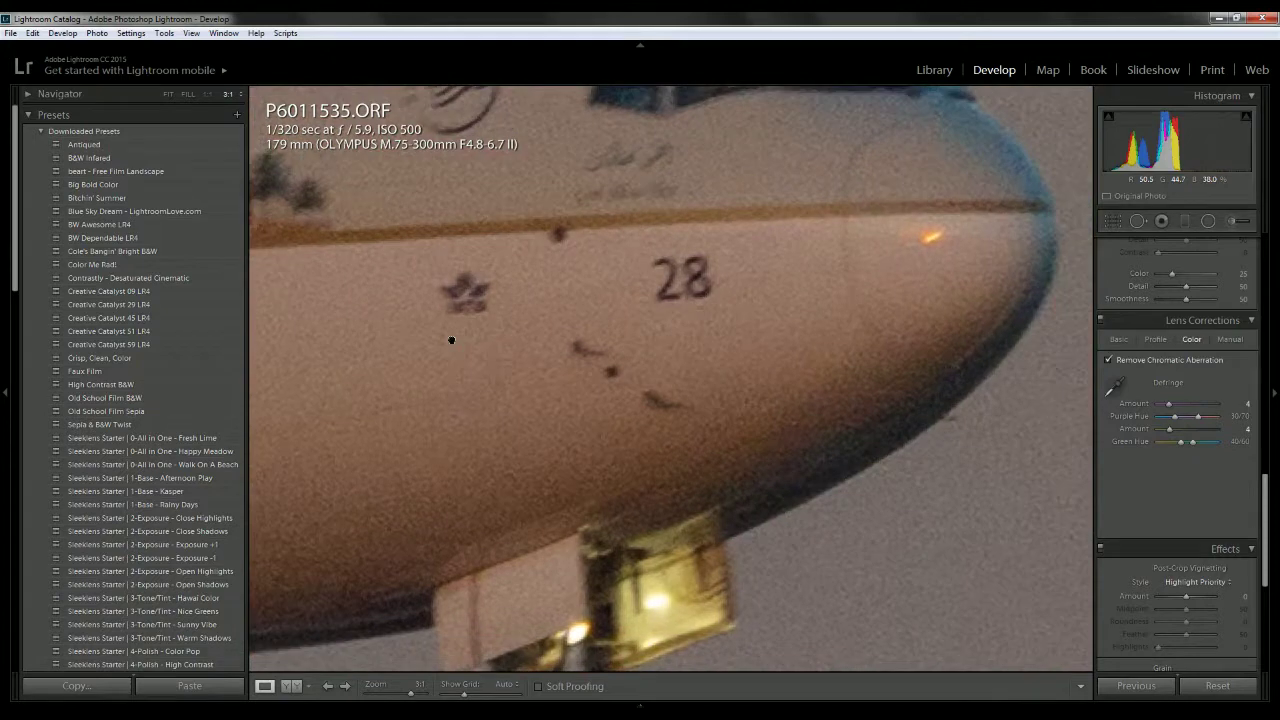
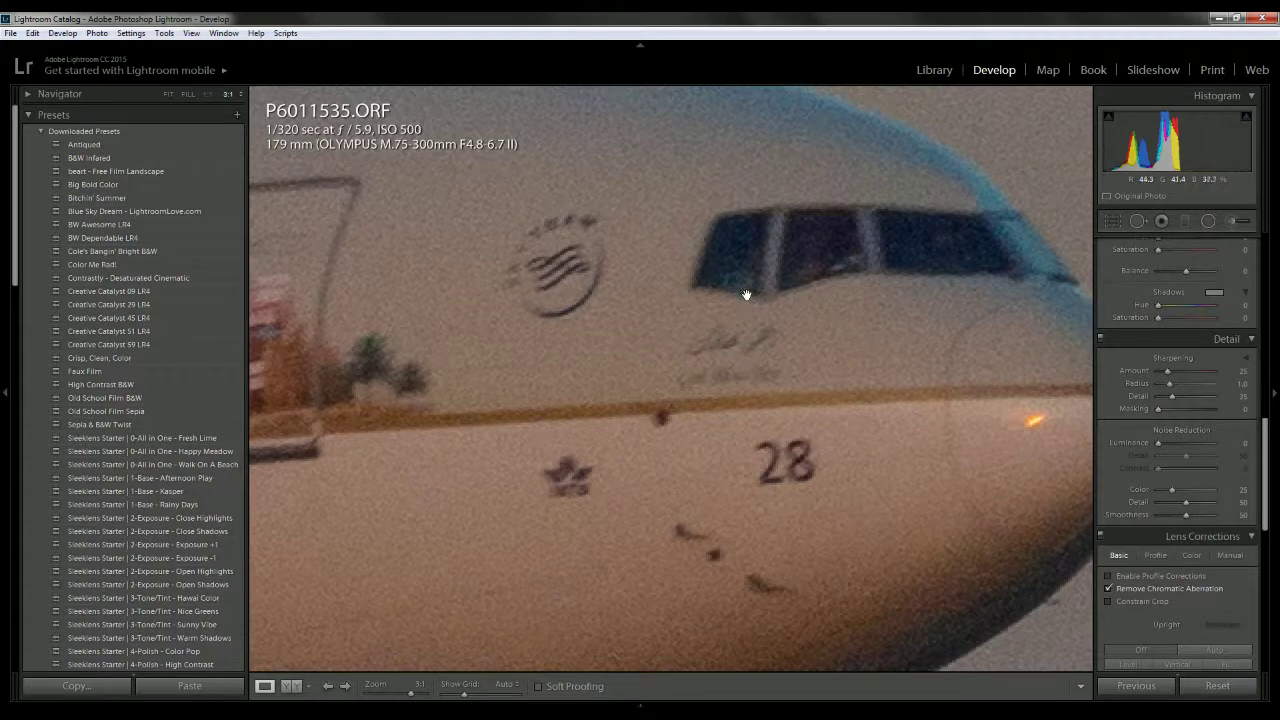
# Apply the user preset Detail Preset and inspect the cockpit and nose at 3:1
pyautogui.scroll(-10, 153, 443)
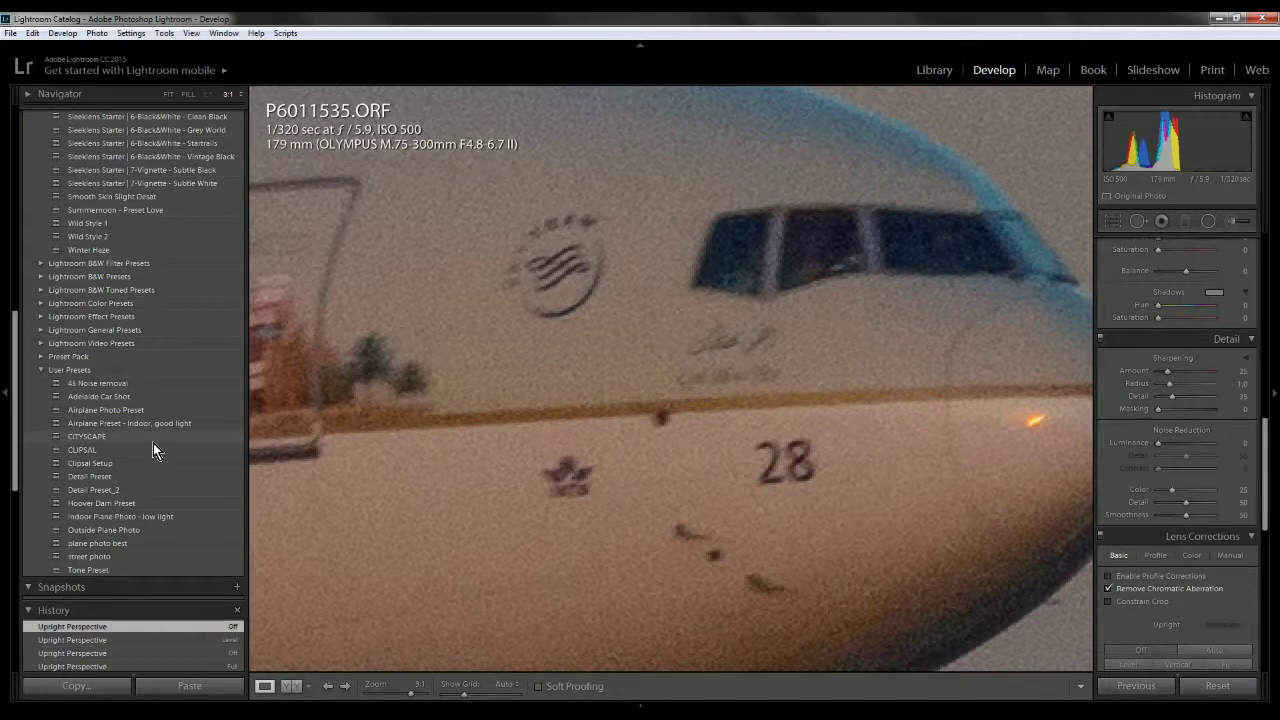
pyautogui.click(91, 478)
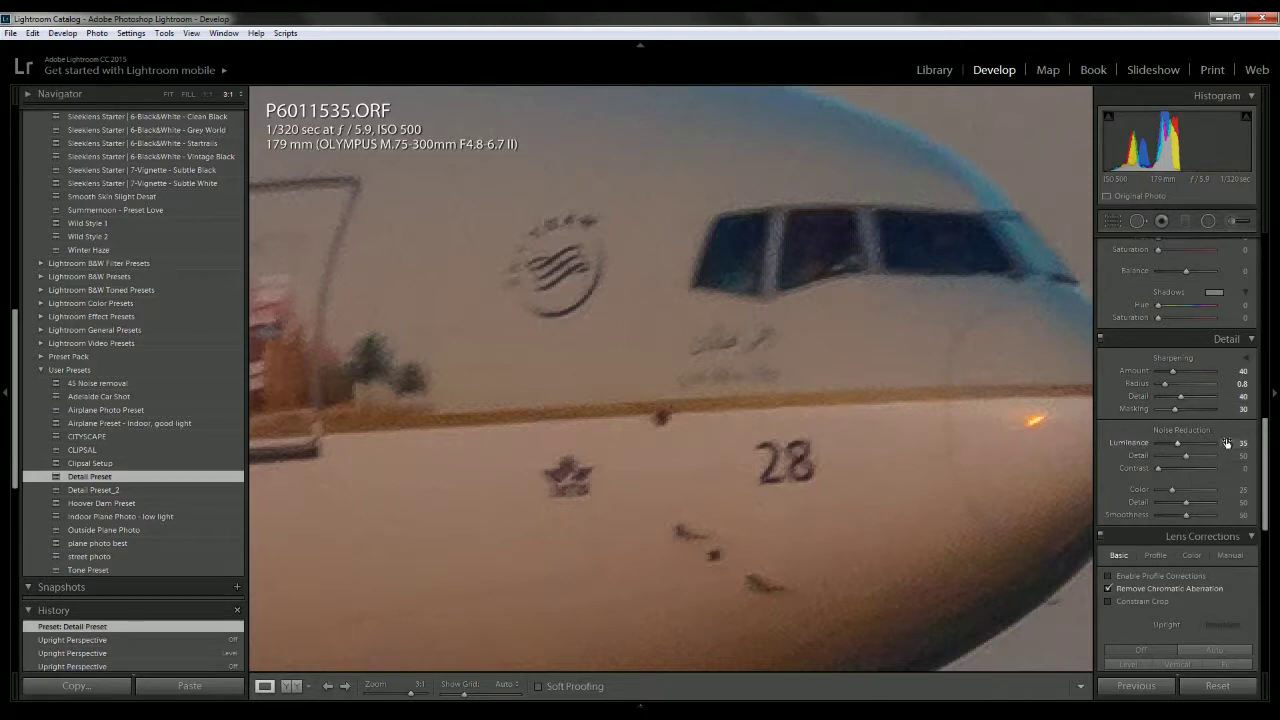
pyautogui.moveTo(934, 351); pyautogui.dragTo(669, 380)
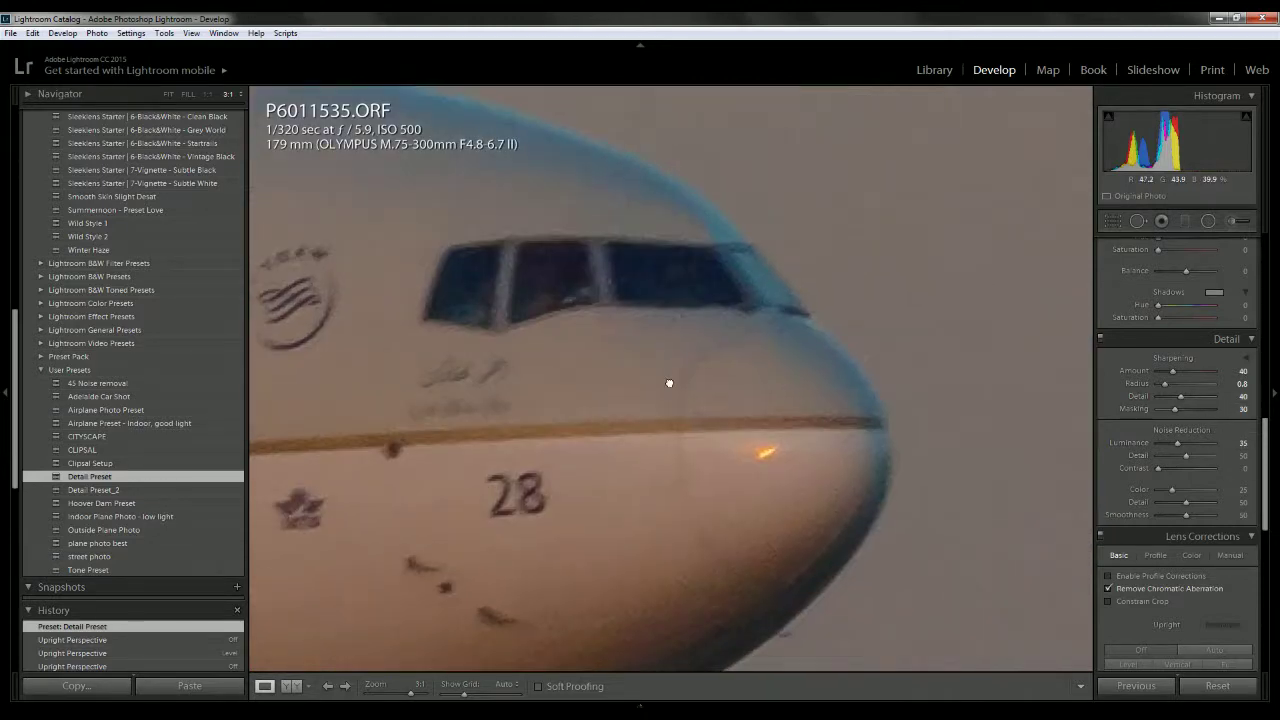
# Set Luminance noise reduction to 45 and check the whole photo and the nose at 1:1
pyautogui.click(1228, 445)
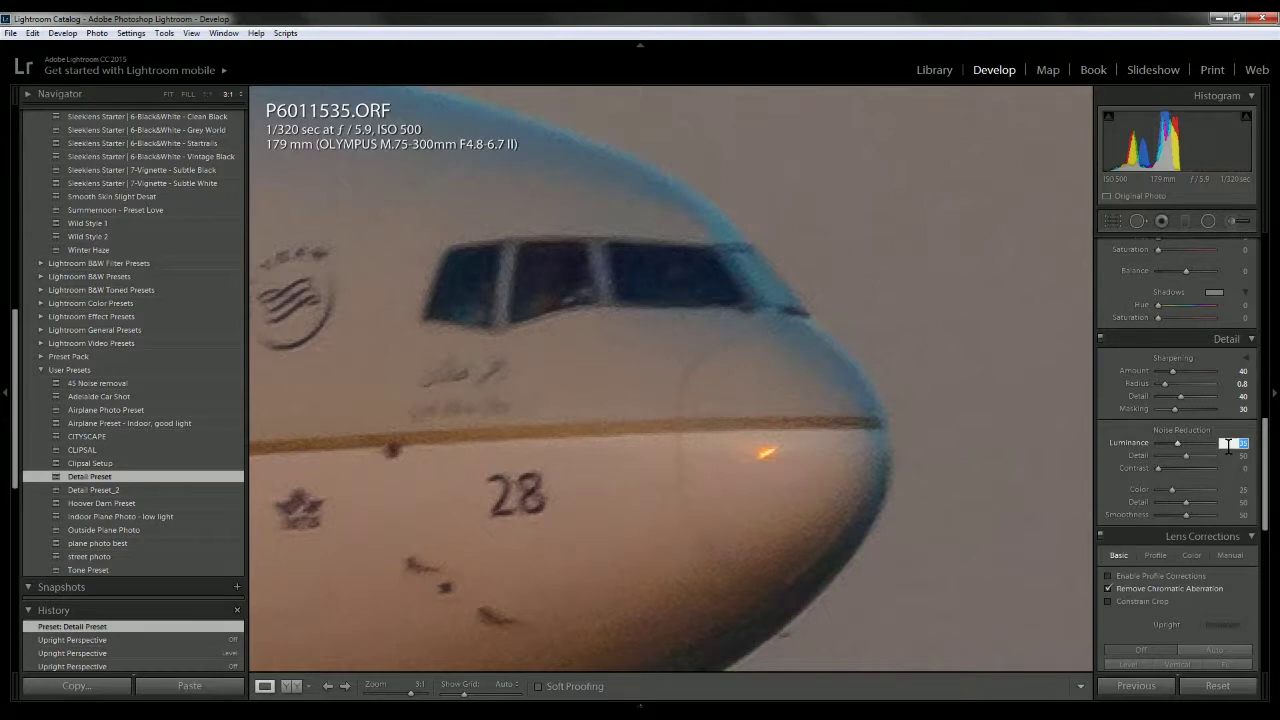
pyautogui.write('45')
pyautogui.press('Return')
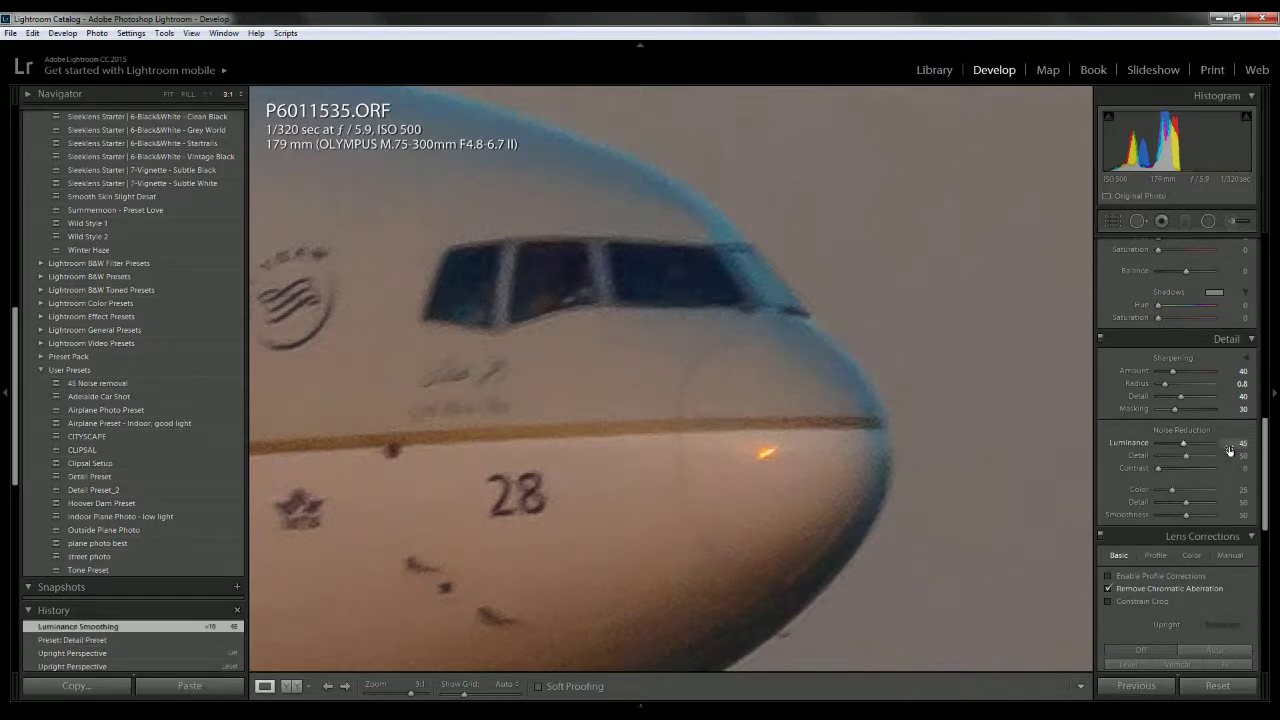
pyautogui.click(725, 266)
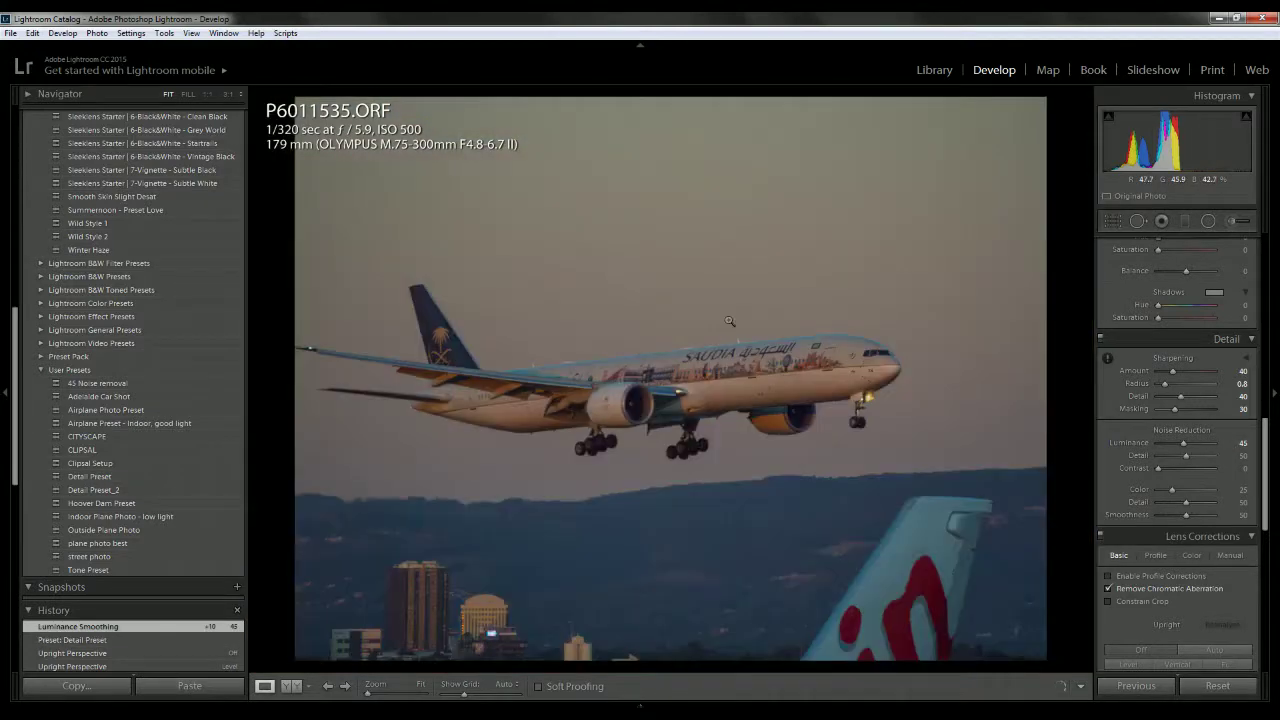
pyautogui.click(729, 320)
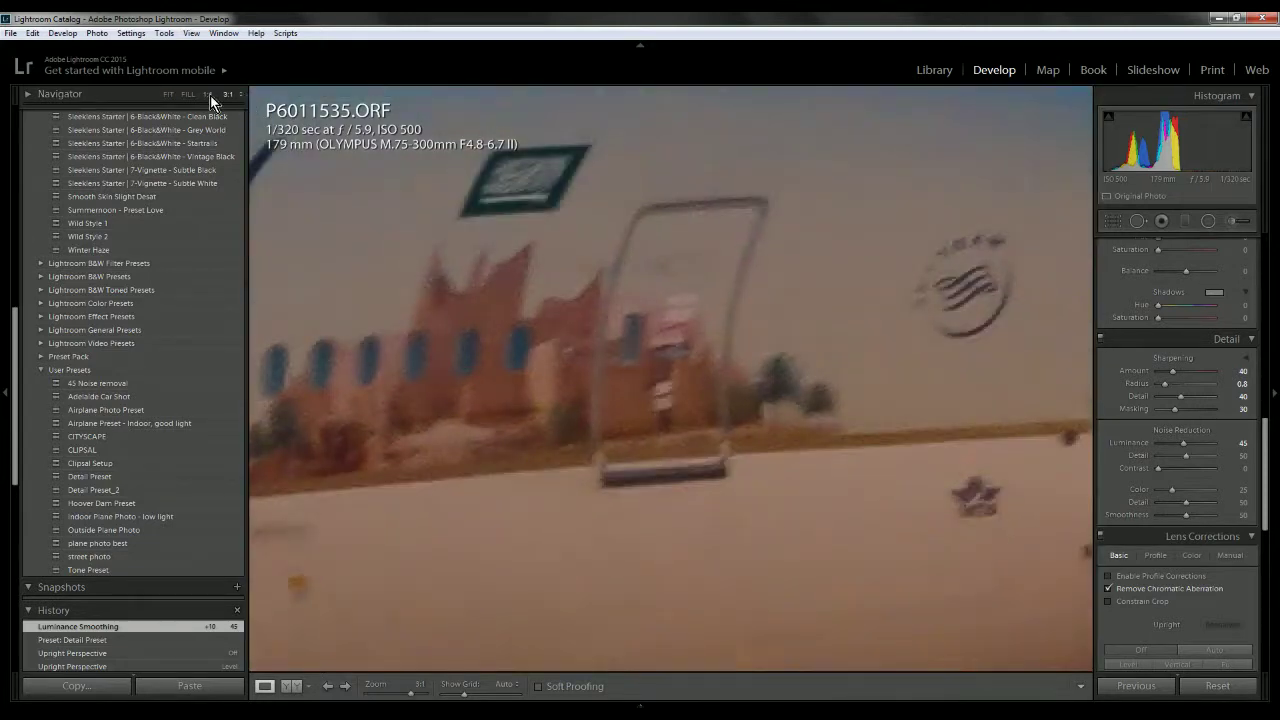
pyautogui.click(208, 93)
pyautogui.click(568, 214)
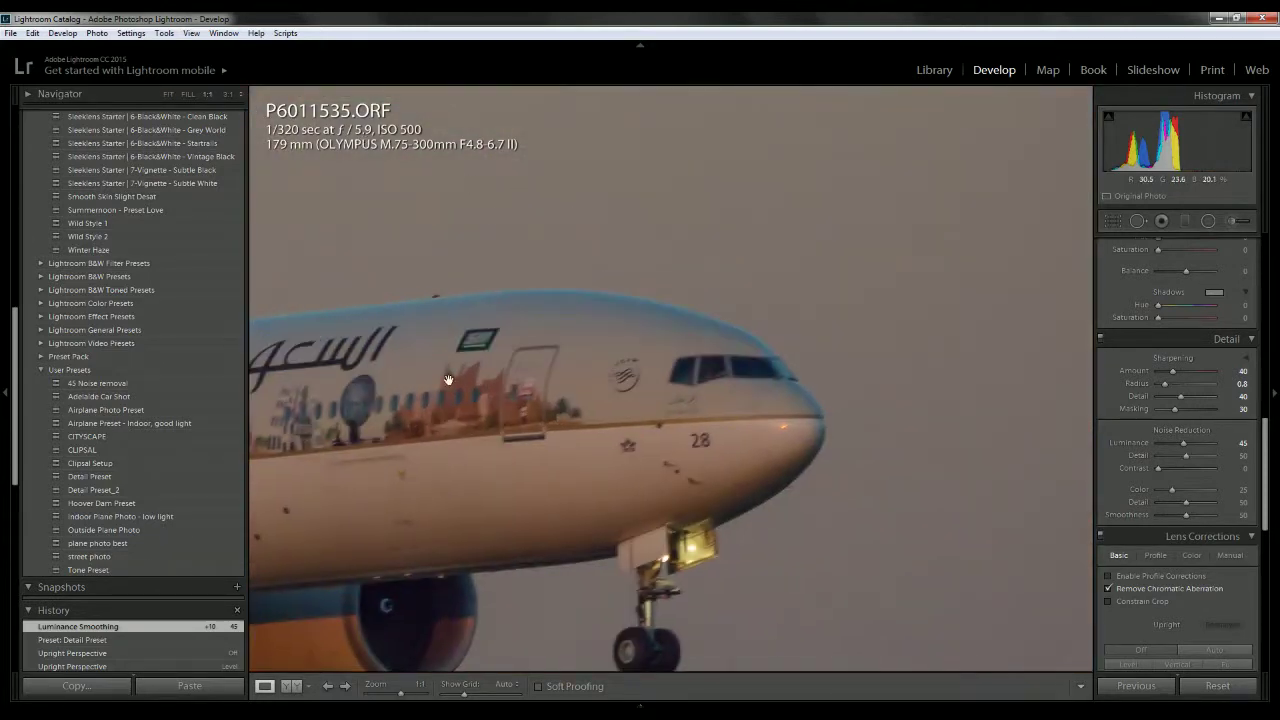
pyautogui.click(819, 416)
pyautogui.moveTo(819, 416); pyautogui.dragTo(474, 250)
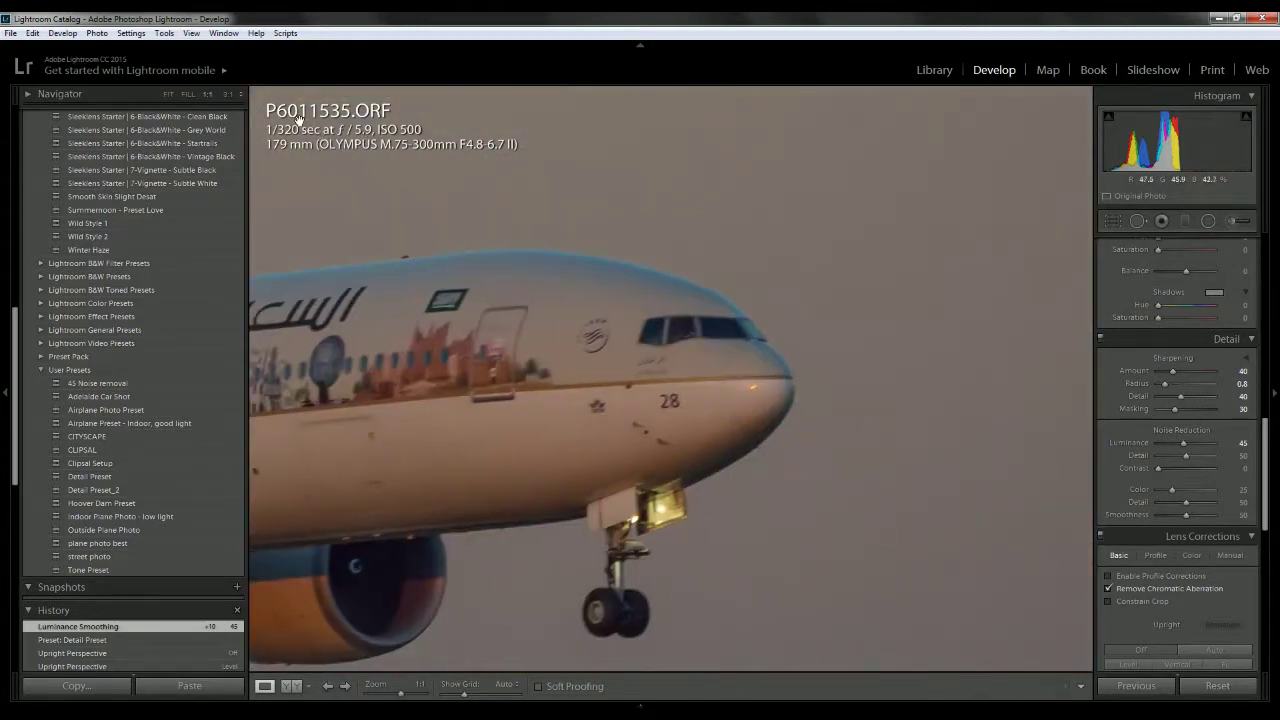
# Raise the sharpening Radius to 1.8 while viewing the cockpit area at 3:1
pyautogui.click(229, 93)
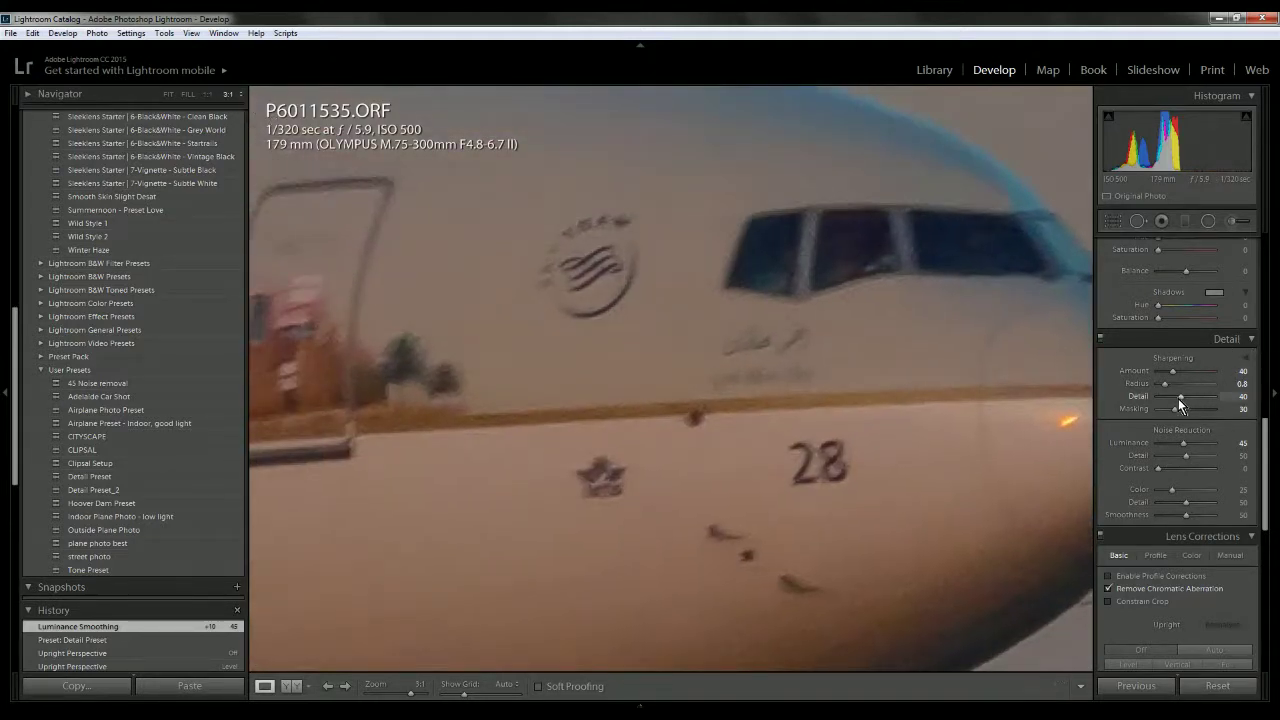
pyautogui.moveTo(1166, 384); pyautogui.dragTo(1183, 395)
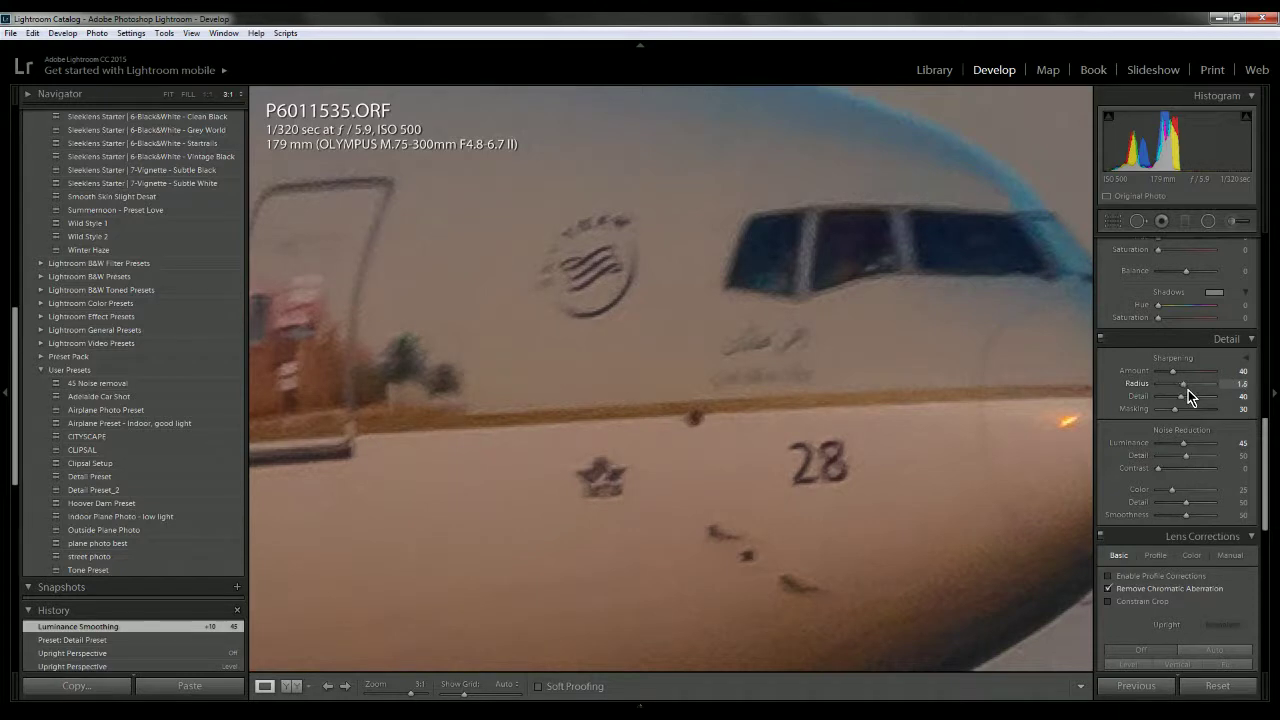
pyautogui.moveTo(1198, 397)
pyautogui.mouseDown()
pyautogui.moveTo(1137, 394)
pyautogui.moveTo(1236, 389)
pyautogui.moveTo(1188, 387)
pyautogui.mouseUp()
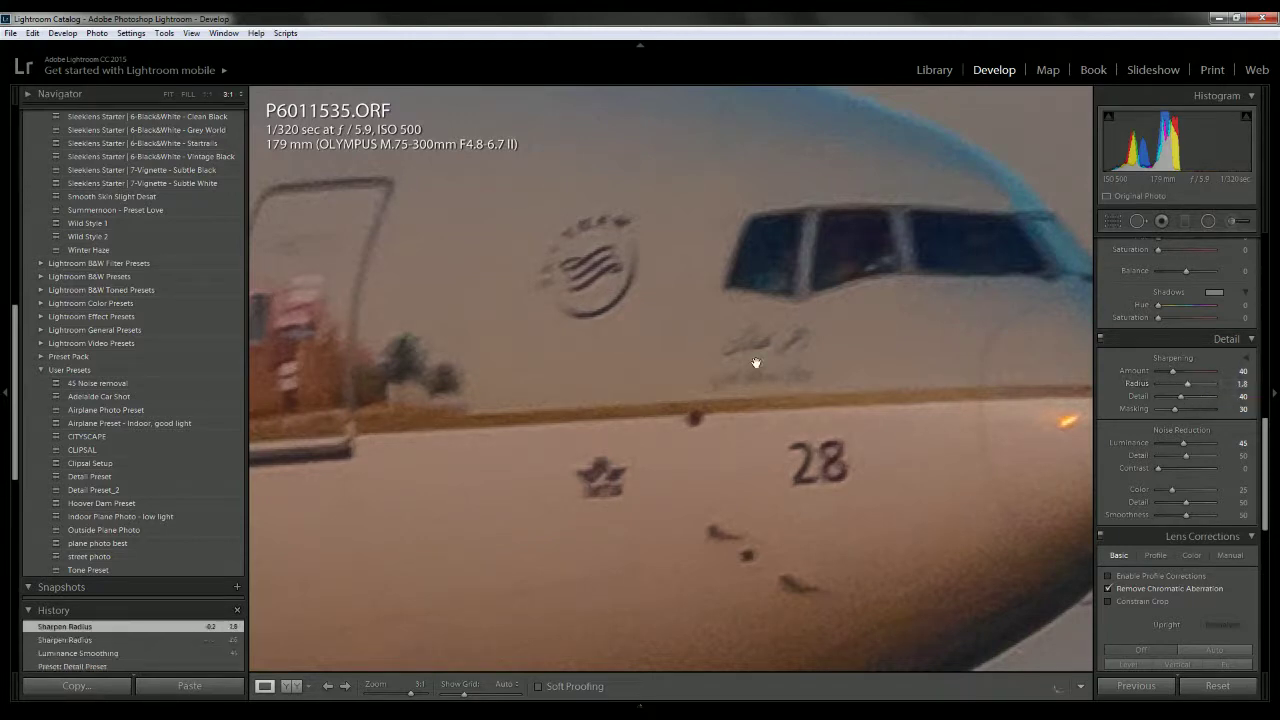
# Compare the sharpness and noise of the aircraft's nose at 1:1 and 3:1 magnification
pyautogui.click(209, 94)
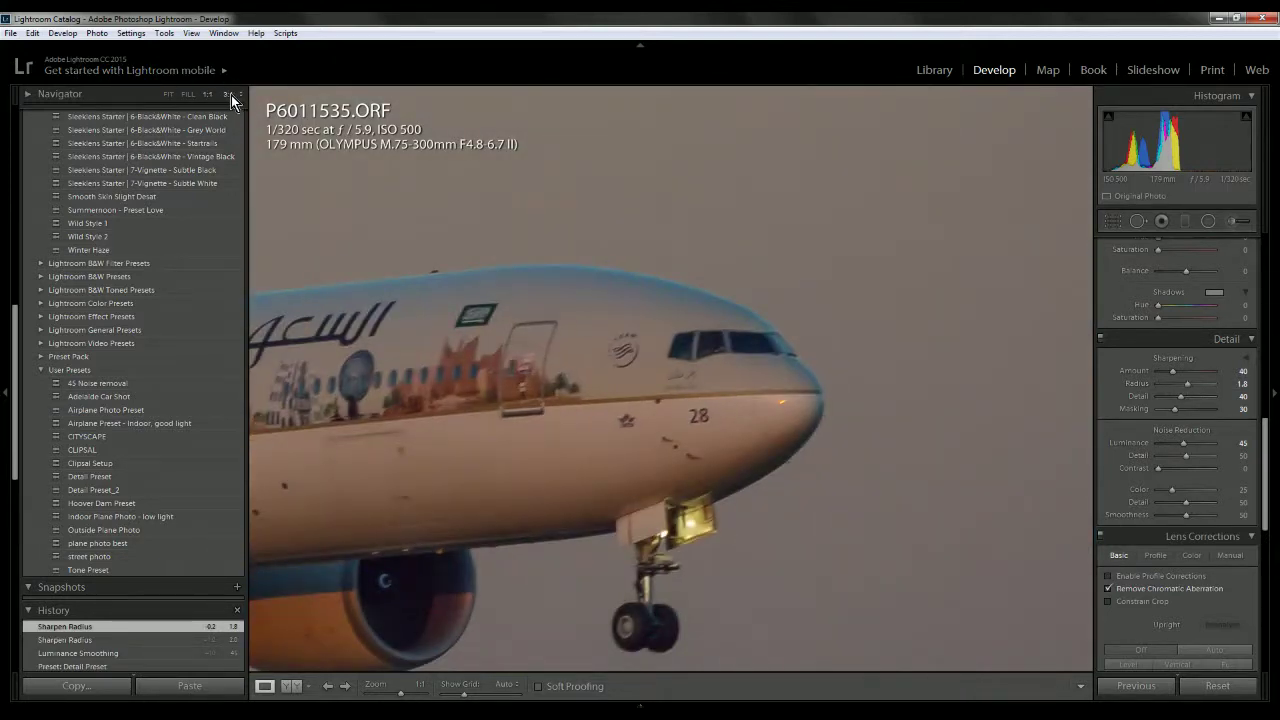
pyautogui.click(228, 94)
pyautogui.moveTo(769, 354); pyautogui.dragTo(837, 429)
pyautogui.press('z')
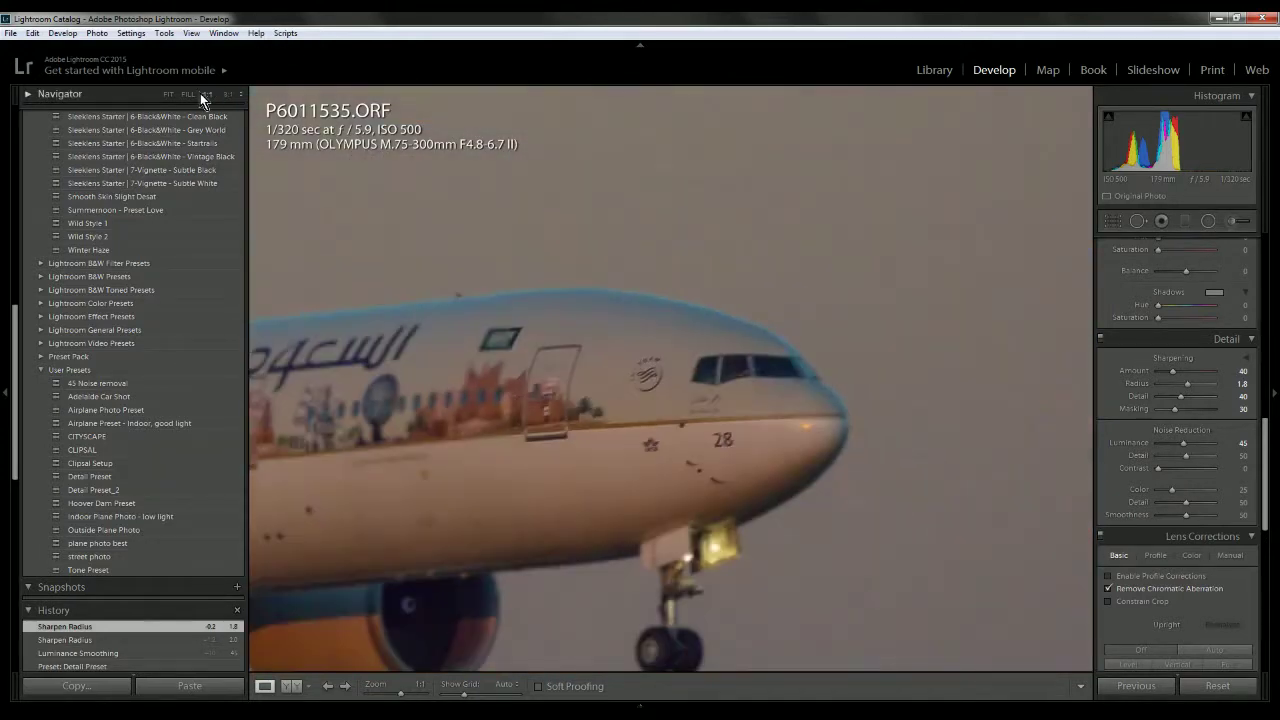
pyautogui.click(210, 97)
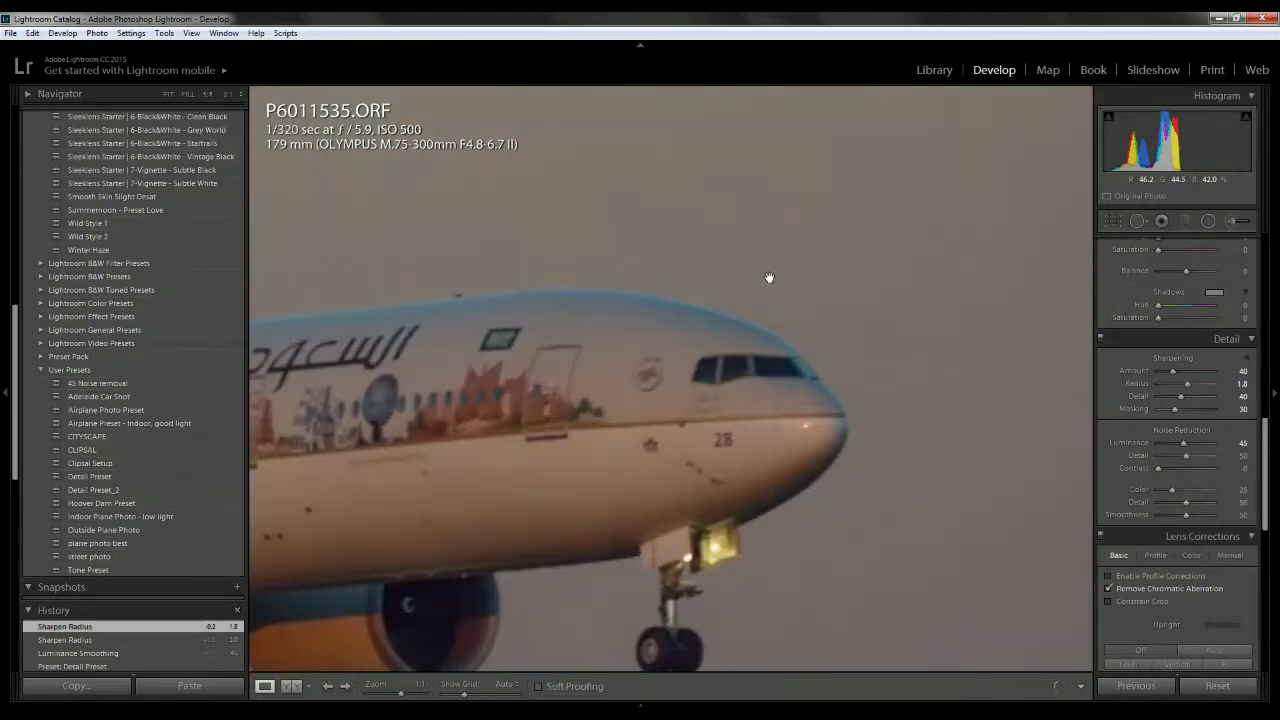
pyautogui.click(229, 95)
pyautogui.moveTo(846, 401); pyautogui.dragTo(714, 308)
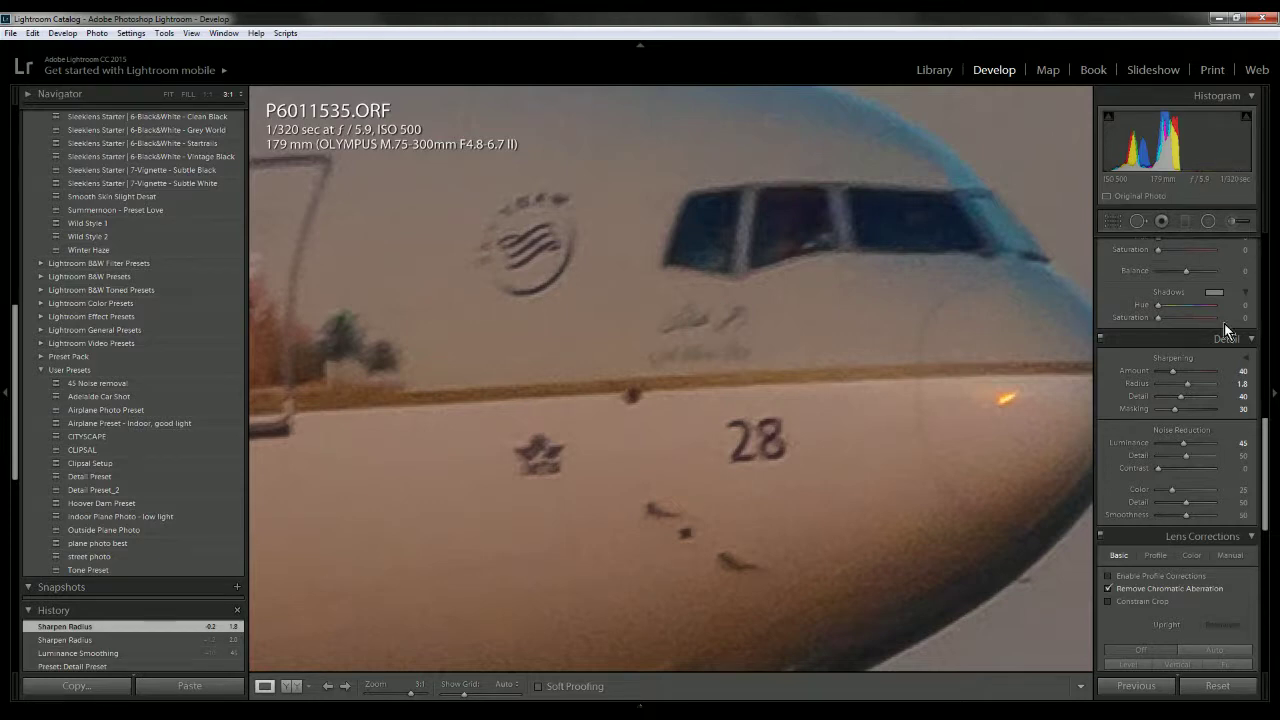
# Set the sharpening Amount to 52, Radius to 1.7, Detail to 44 and Masking to 55
pyautogui.moveTo(1185, 389); pyautogui.dragTo(1225, 370)
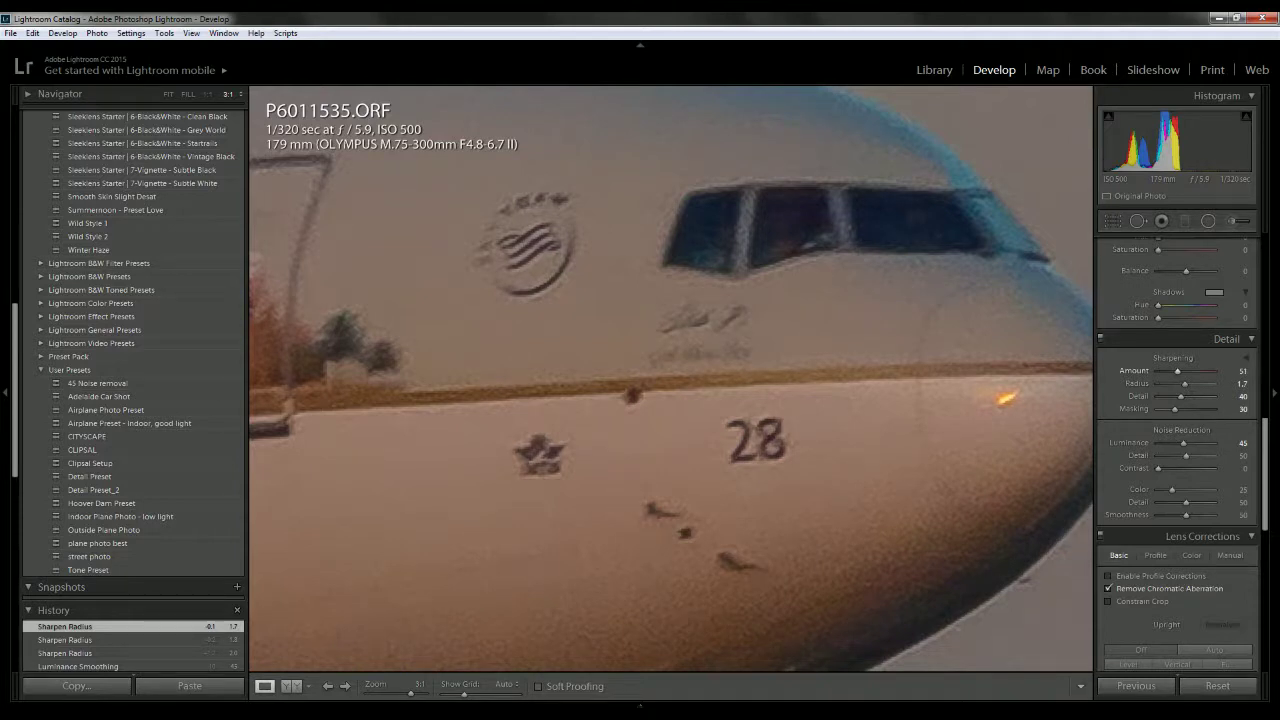
pyautogui.moveTo(1235, 371); pyautogui.dragTo(1250, 378)
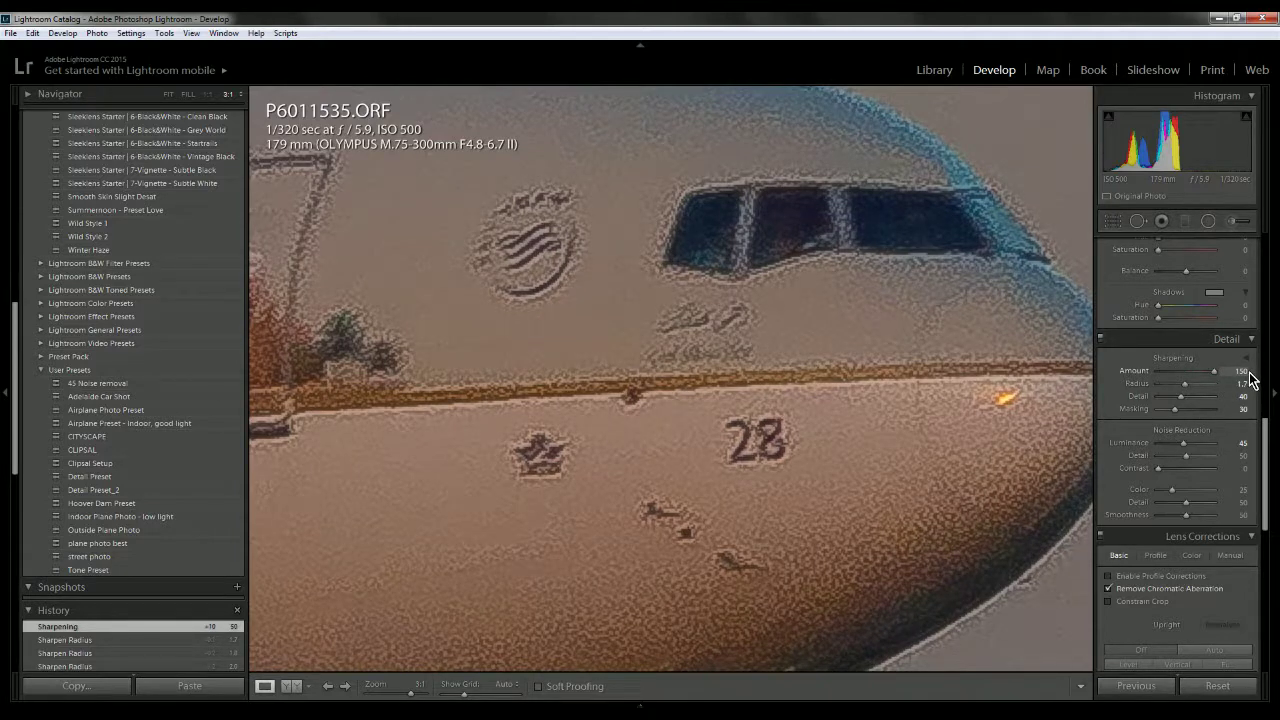
pyautogui.moveTo(1179, 374); pyautogui.dragTo(1186, 401)
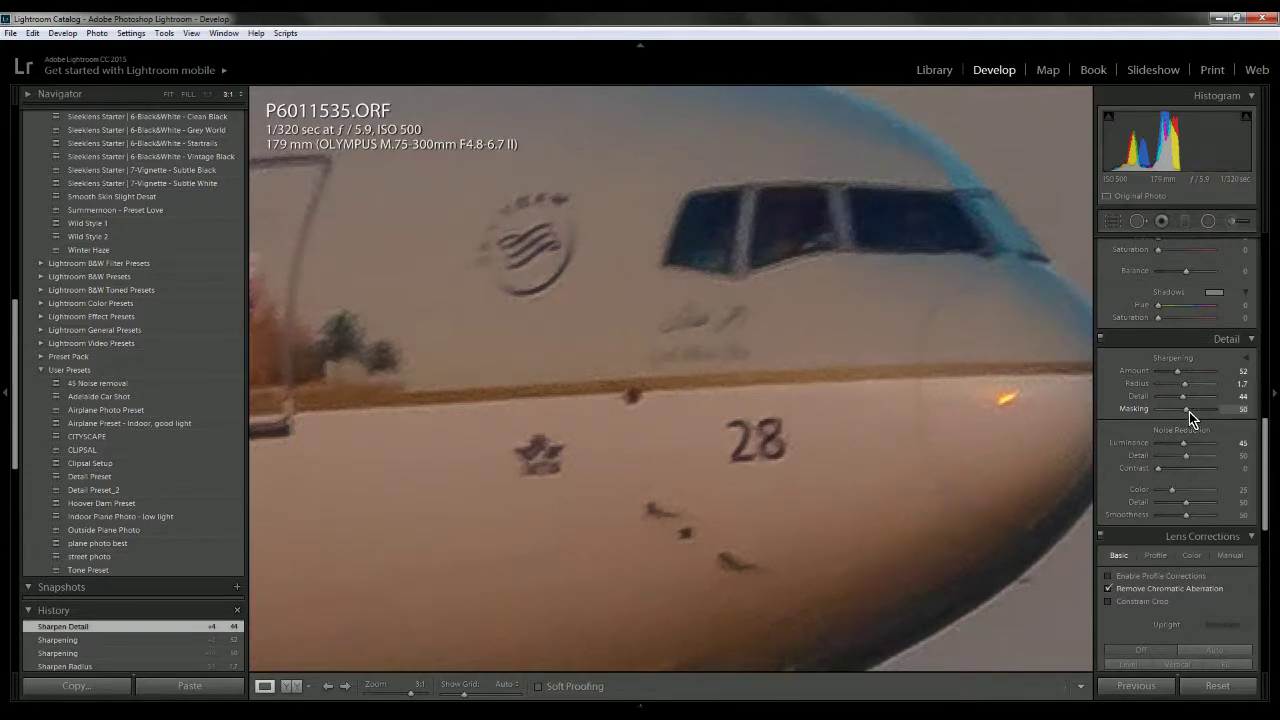
pyautogui.moveTo(1192, 409); pyautogui.dragTo(1192, 408)
# Compare the whole photo before and after the edits several times
pyautogui.click(829, 397)
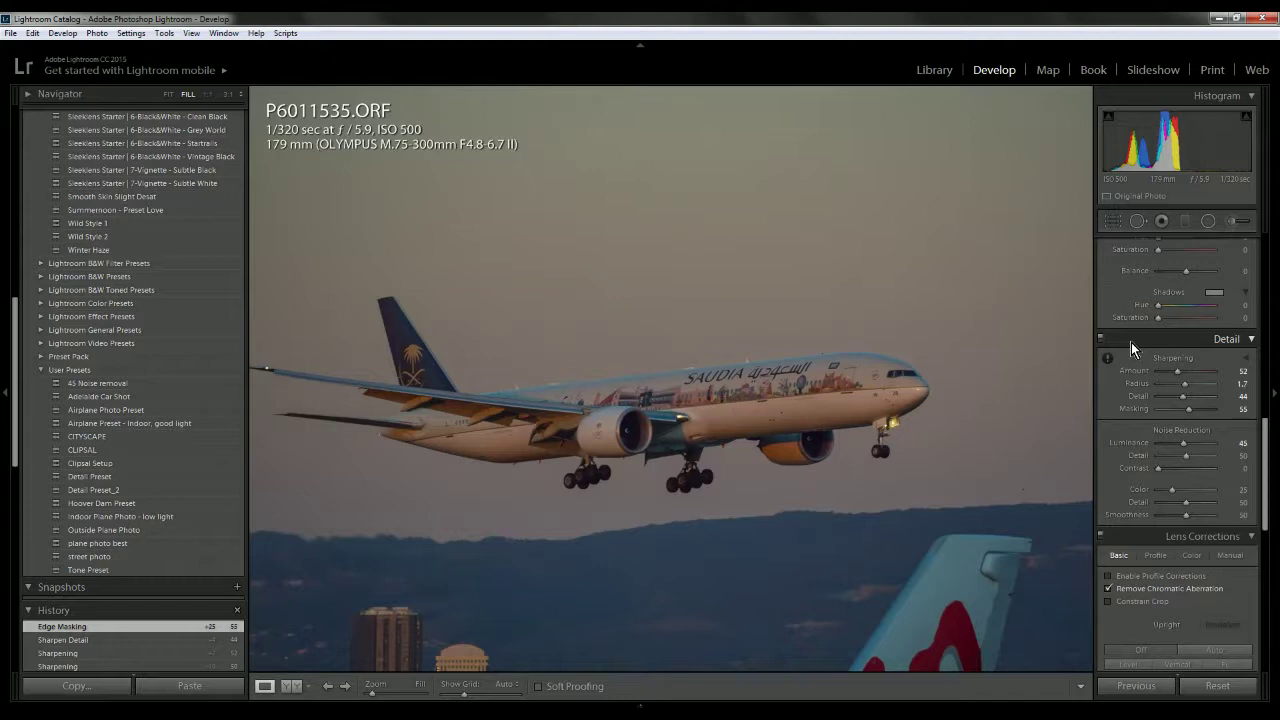
pyautogui.press('\\')
pyautogui.press('\\')
pyautogui.press('\\')
pyautogui.press('\\')
pyautogui.press('\\')
pyautogui.press('\\')
pyautogui.scroll(3, 1196, 395)
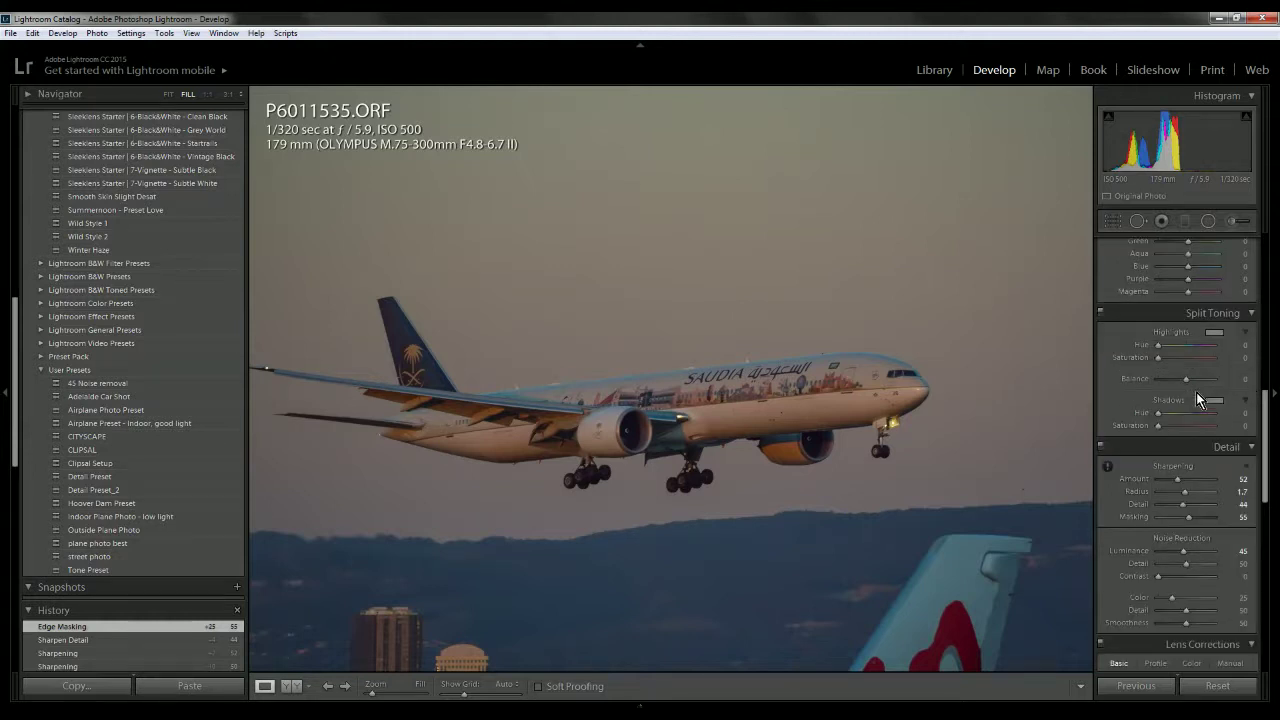
pyautogui.press('\\')
pyautogui.press('\\')
pyautogui.scroll(3, 1185, 373)
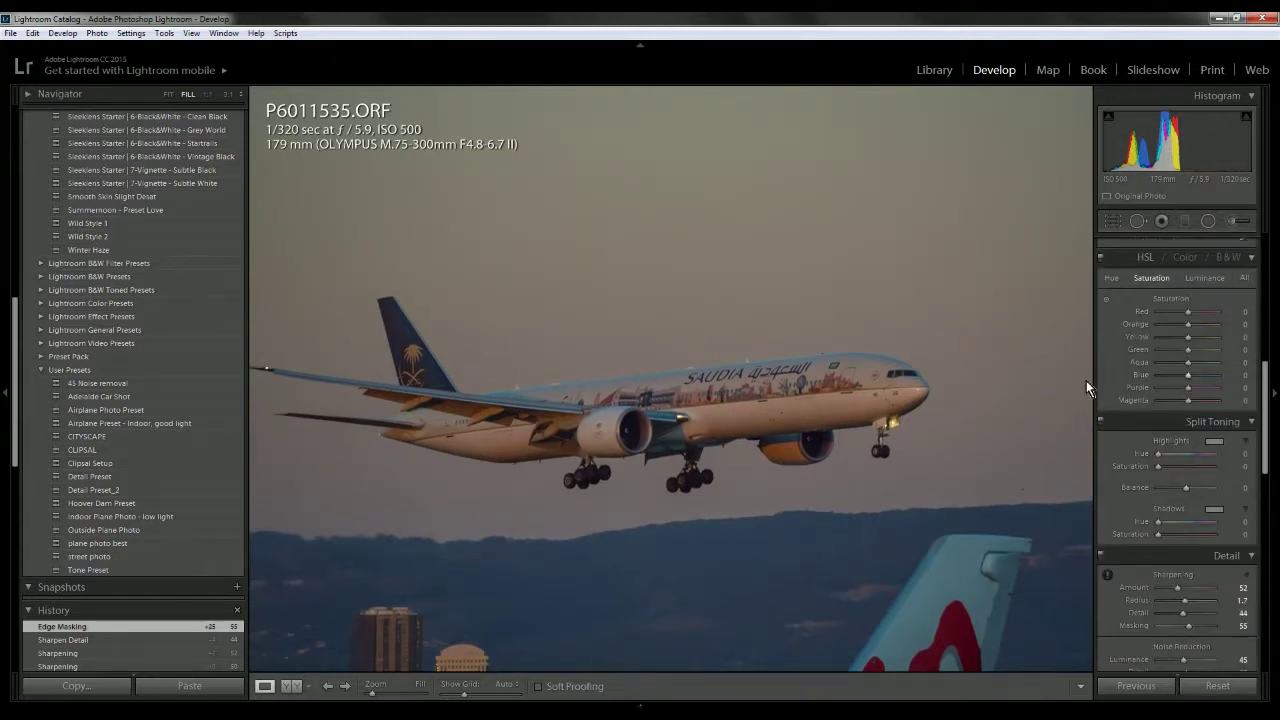
# Inspect the sharpness and noise on the aircraft's nose and cockpit, alternating between 1:1, 3:1 and the whole photo
pyautogui.click(940, 405)
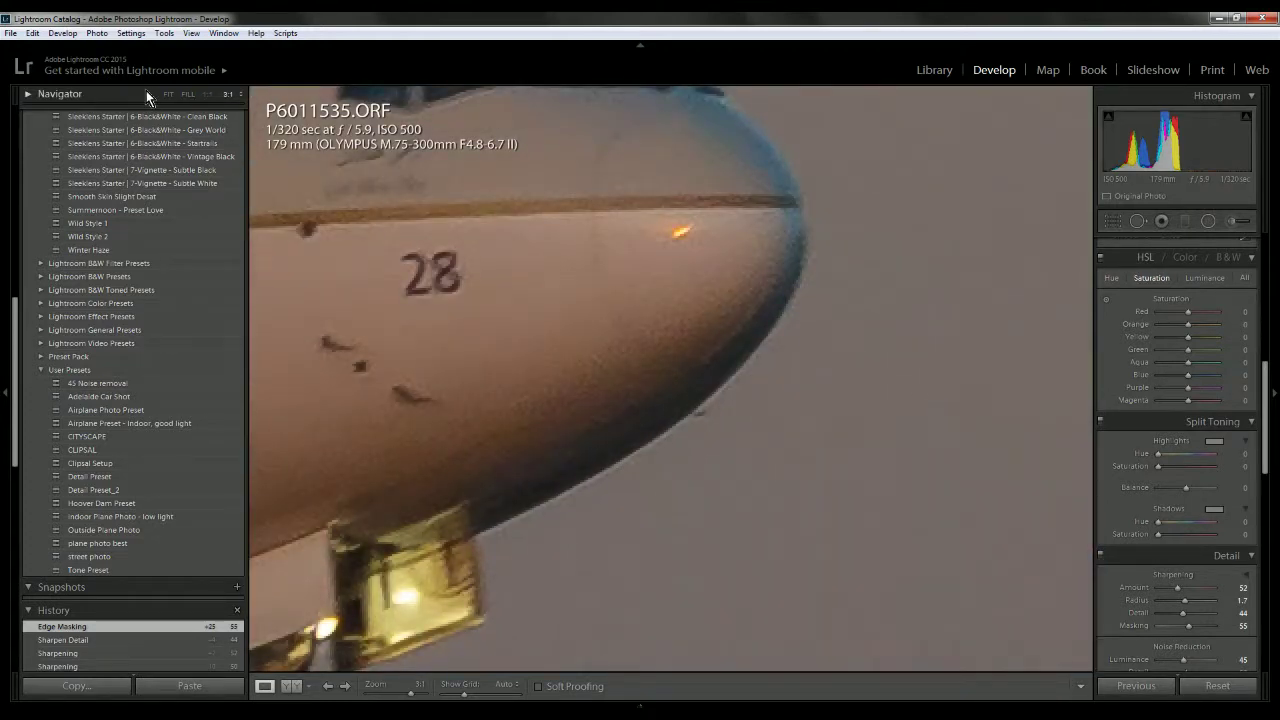
pyautogui.click(209, 96)
pyautogui.click(229, 96)
pyautogui.moveTo(481, 249); pyautogui.dragTo(866, 400)
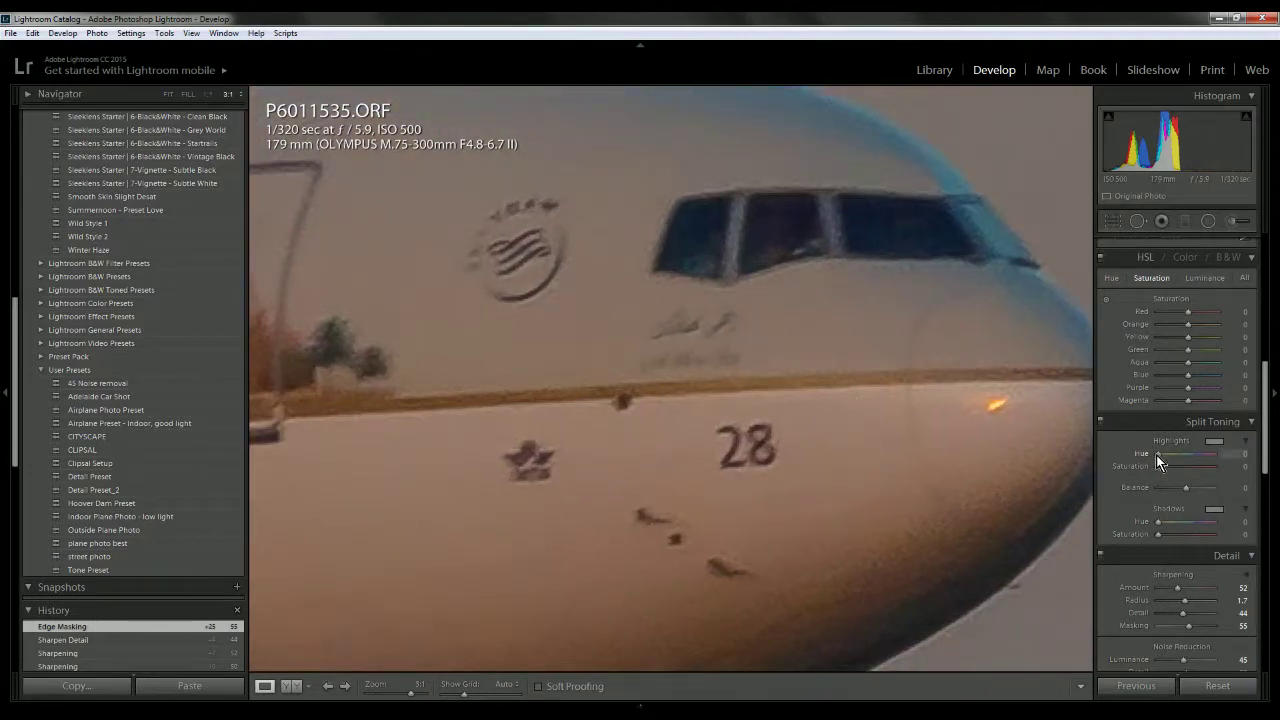
pyautogui.click(717, 395)
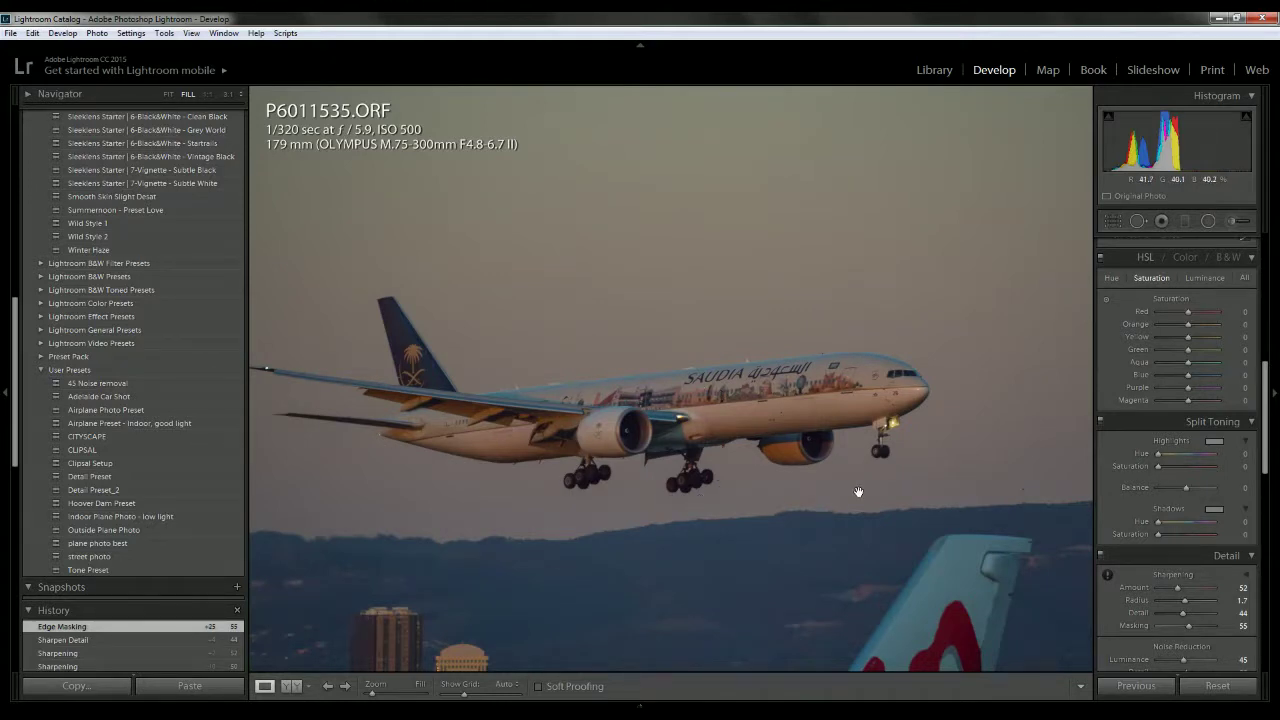
pyautogui.click(892, 394)
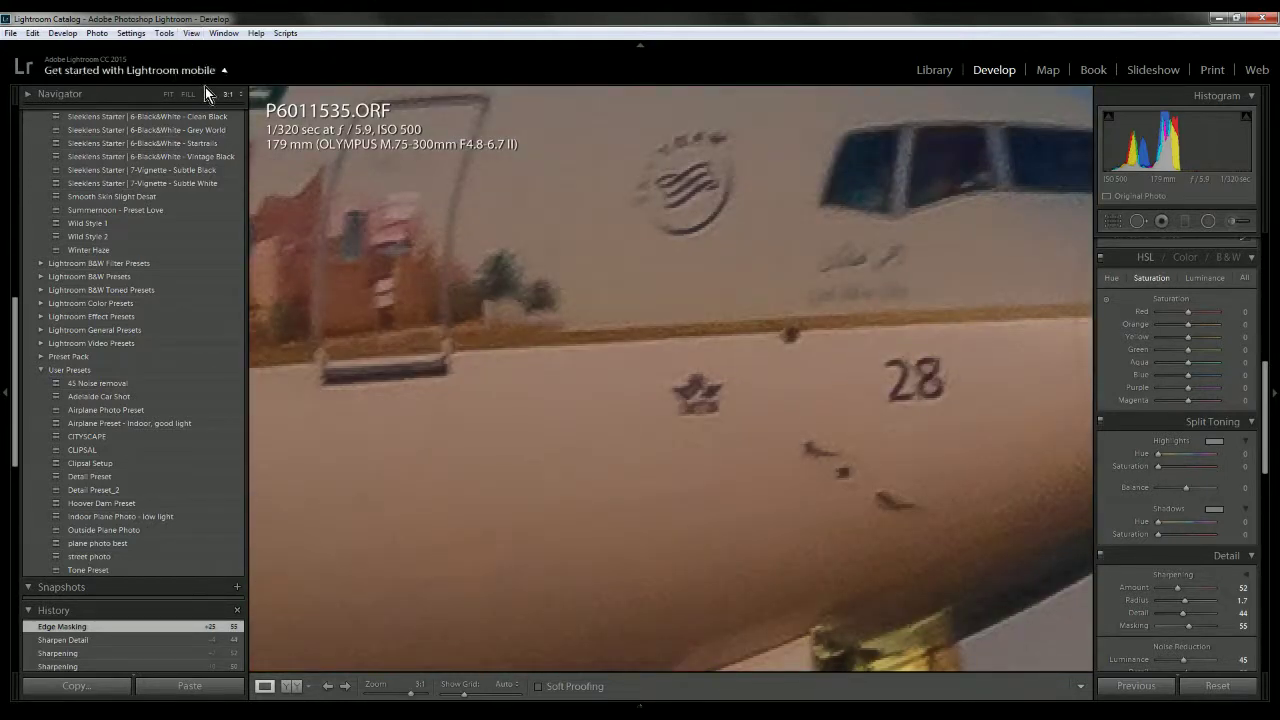
pyautogui.click(207, 94)
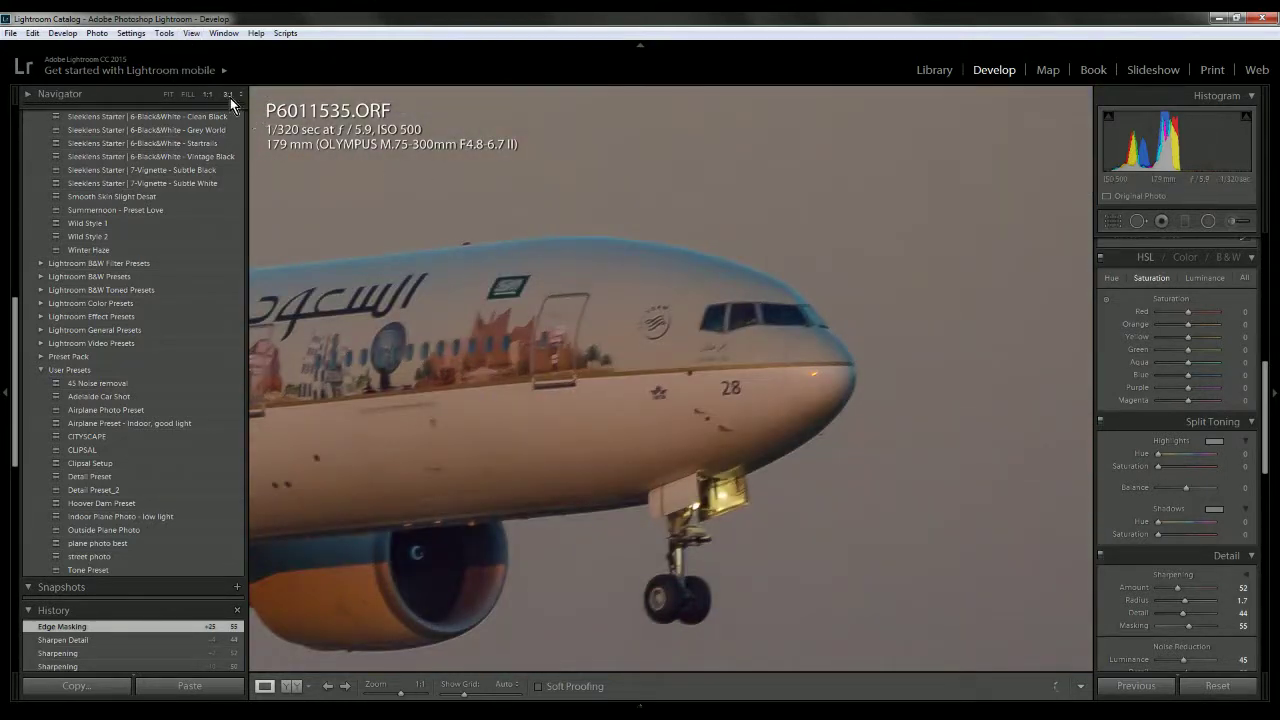
pyautogui.click(227, 95)
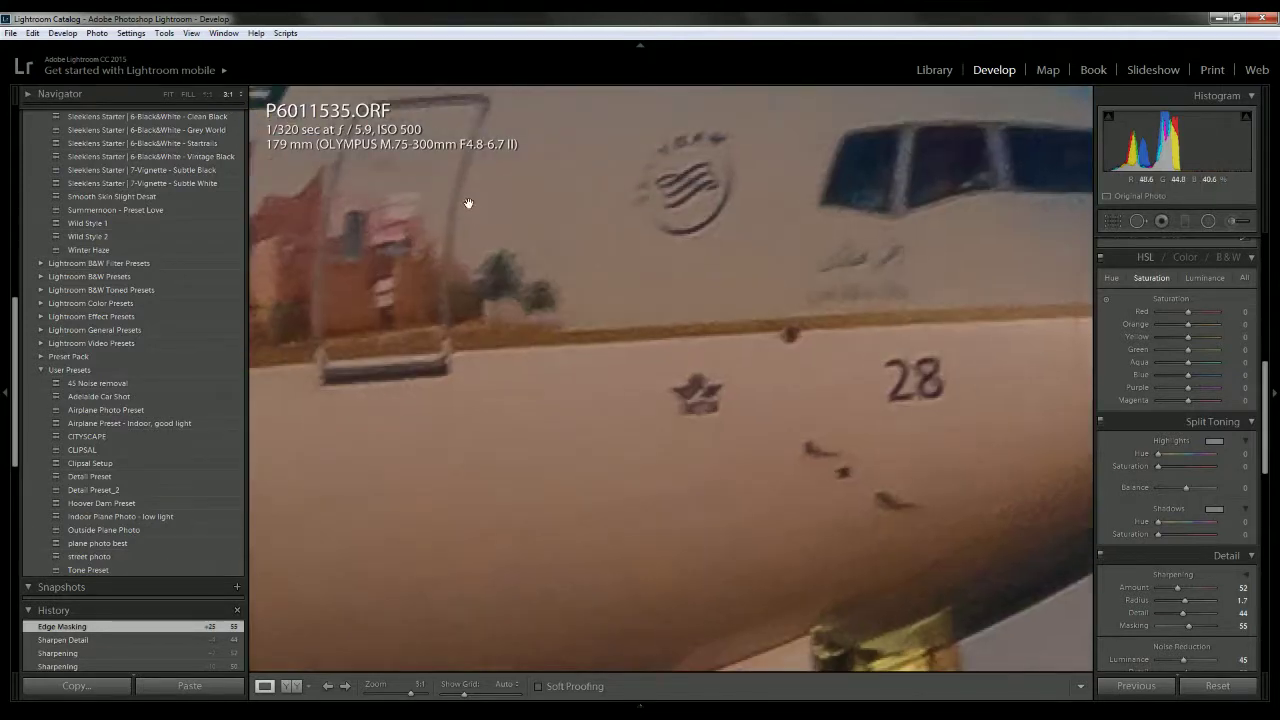
pyautogui.click(168, 93)
pyautogui.click(915, 363)
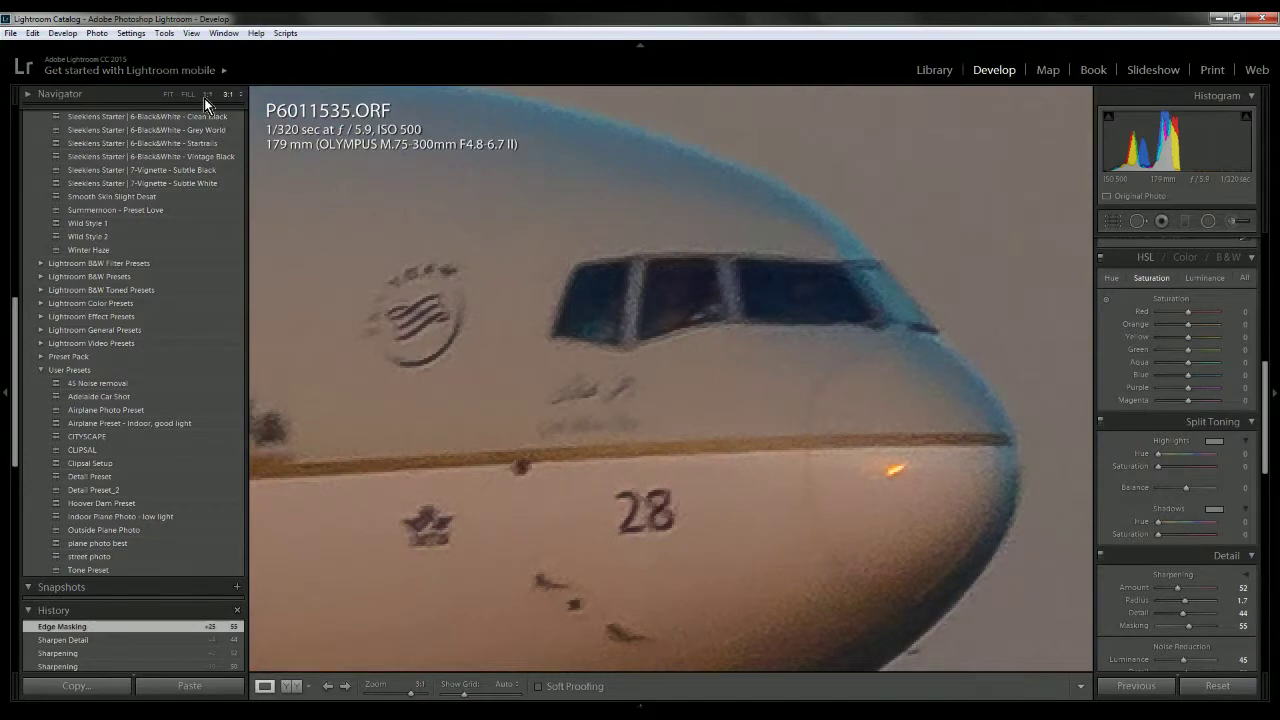
pyautogui.click(206, 94)
pyautogui.click(228, 94)
# Try an HSL saturation of -44 for Yellow and -91 for Orange, checking the effect on the nose and the whole photo
pyautogui.scroll(3, 1179, 456)
pyautogui.scroll(-3, 798, 422)
pyautogui.click(663, 423)
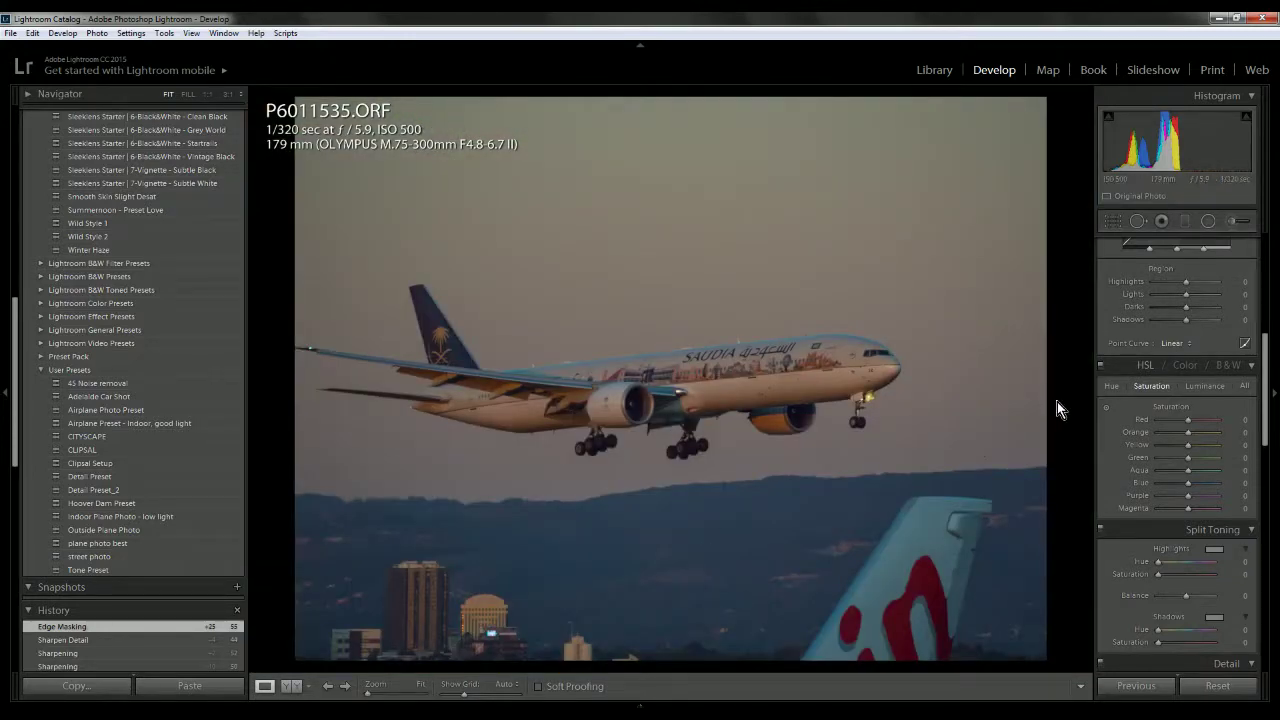
pyautogui.moveTo(1188, 446)
pyautogui.mouseDown()
pyautogui.moveTo(1157, 432)
pyautogui.moveTo(1188, 432)
pyautogui.moveTo(1160, 447)
pyautogui.moveTo(1176, 445)
pyautogui.mouseUp()
pyautogui.click(906, 389)
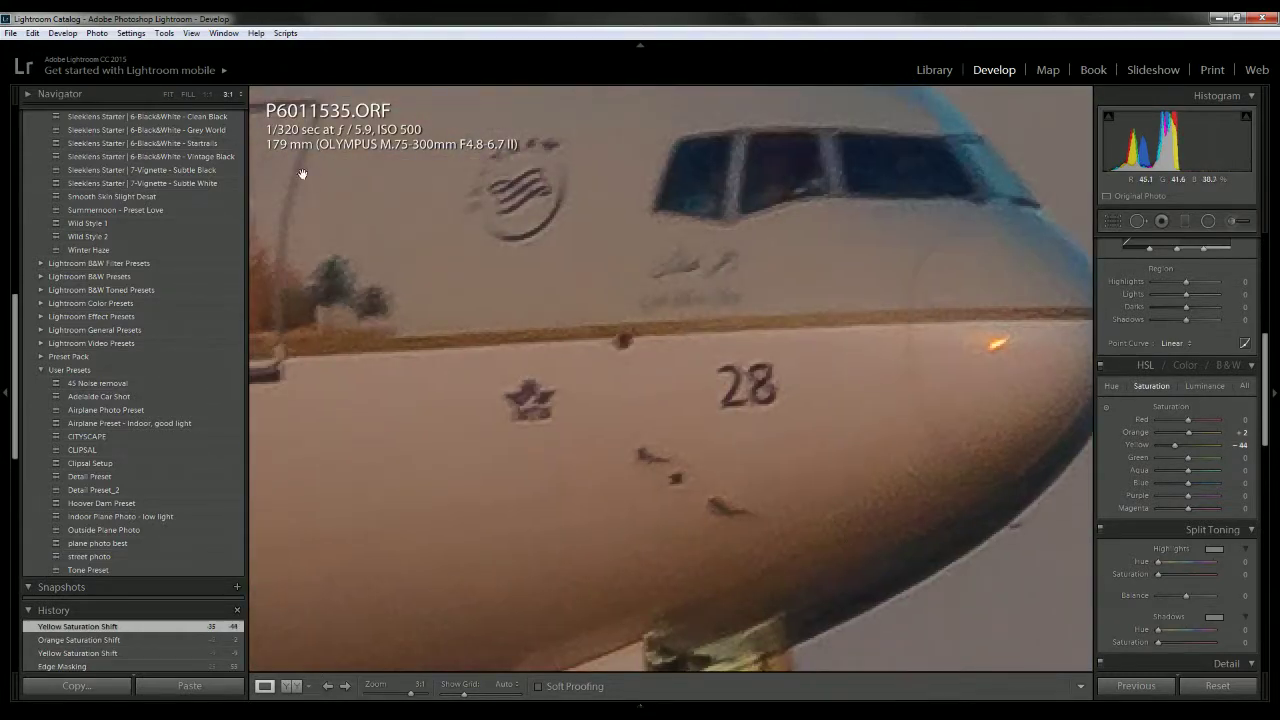
pyautogui.click(207, 94)
pyautogui.moveTo(1184, 430); pyautogui.dragTo(1160, 436)
pyautogui.click(516, 386)
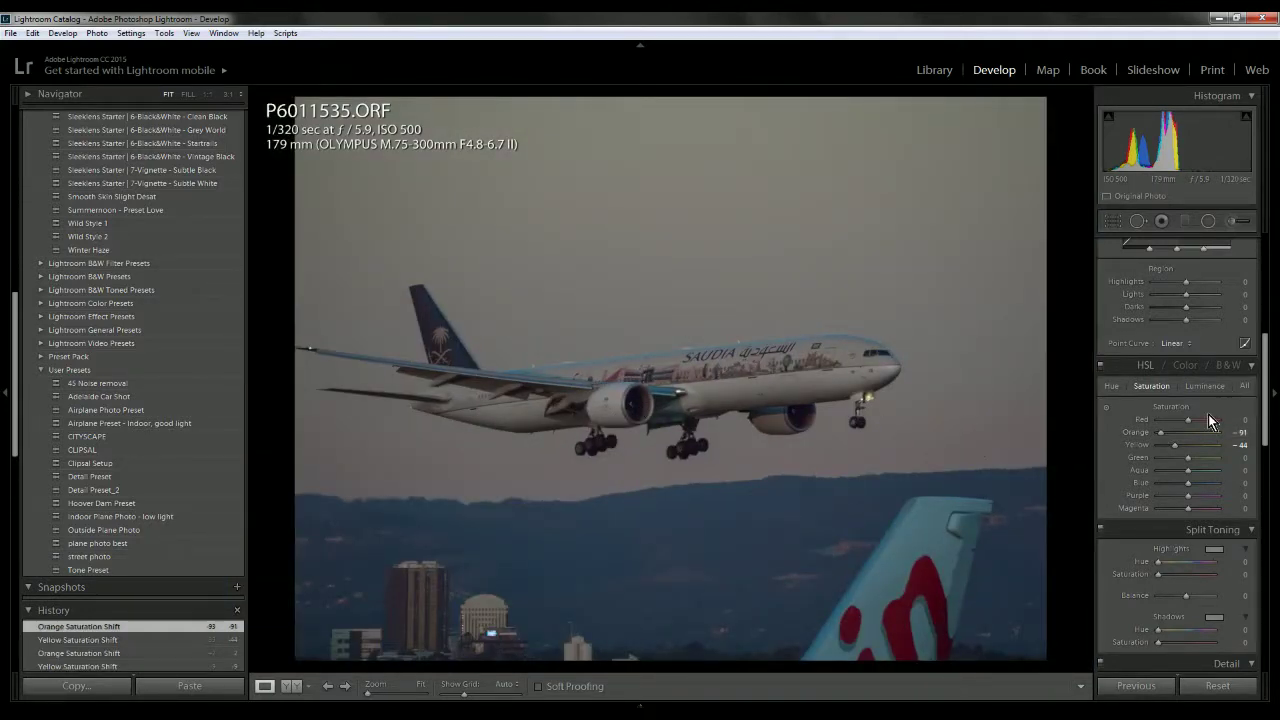
# Set the HSL saturation to -4 for Orange, -27 for Yellow and +25 for Blue, and check the nose at 1:1
pyautogui.moveTo(1159, 432); pyautogui.dragTo(1203, 450)
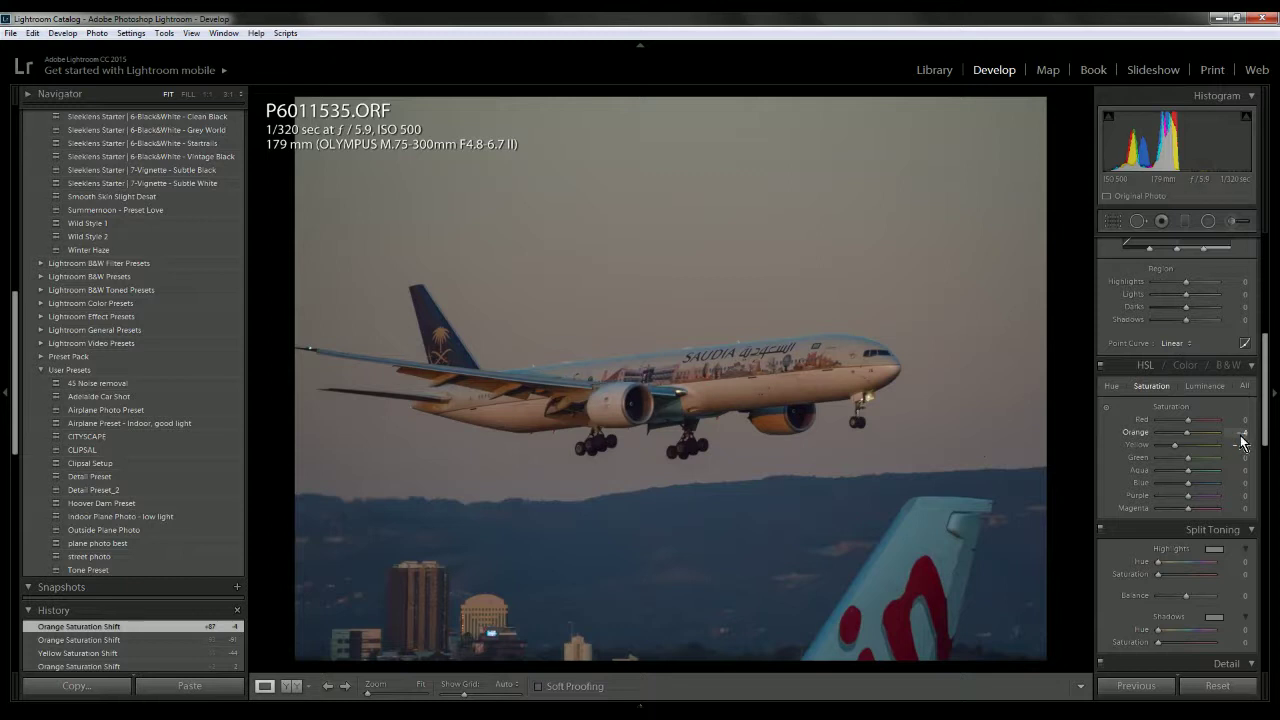
pyautogui.moveTo(1175, 447); pyautogui.dragTo(1191, 490)
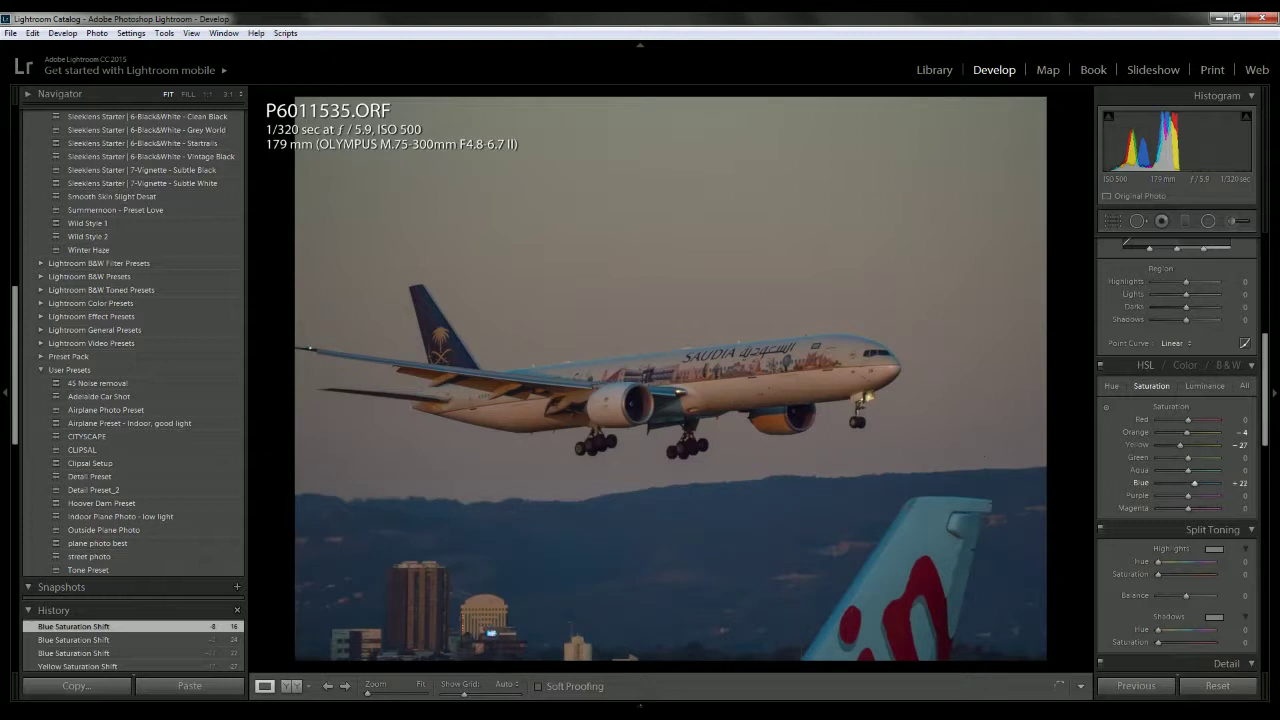
pyautogui.moveTo(1193, 483)
pyautogui.mouseDown()
pyautogui.moveTo(1162, 483)
pyautogui.moveTo(1191, 483)
pyautogui.mouseUp()
pyautogui.click(899, 384)
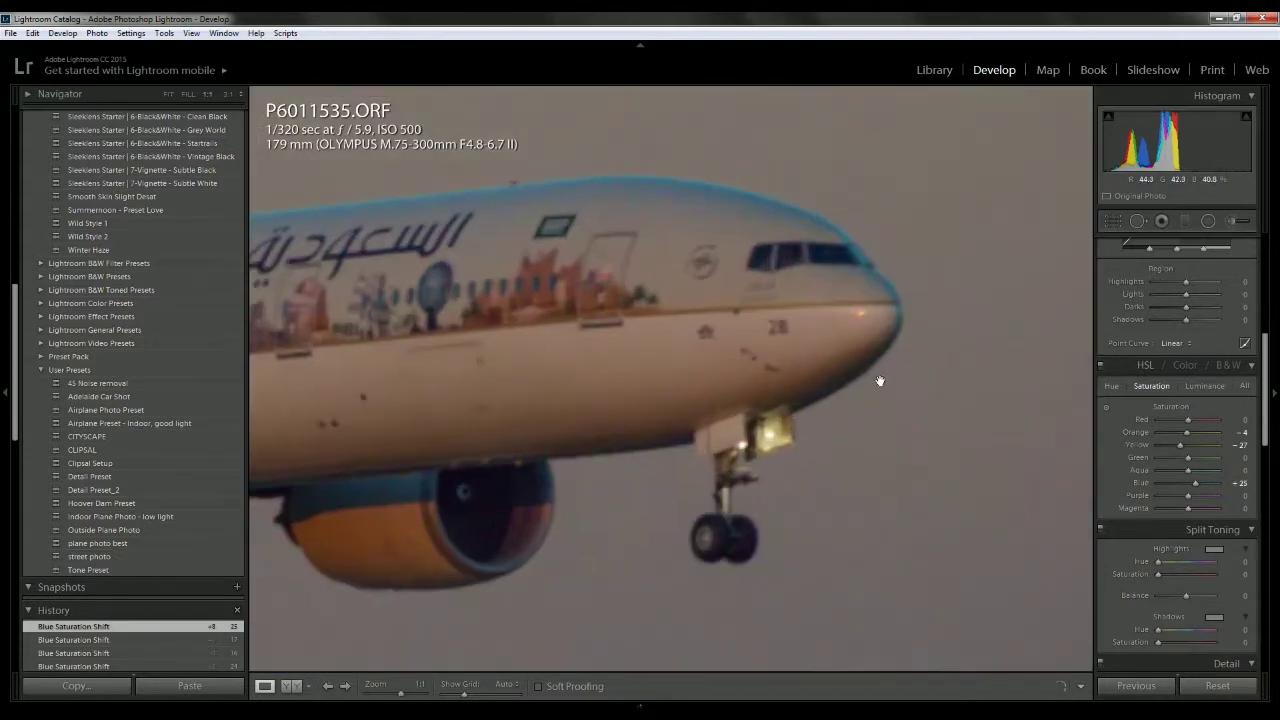
pyautogui.click(839, 370)
pyautogui.scroll(2, 1204, 492)
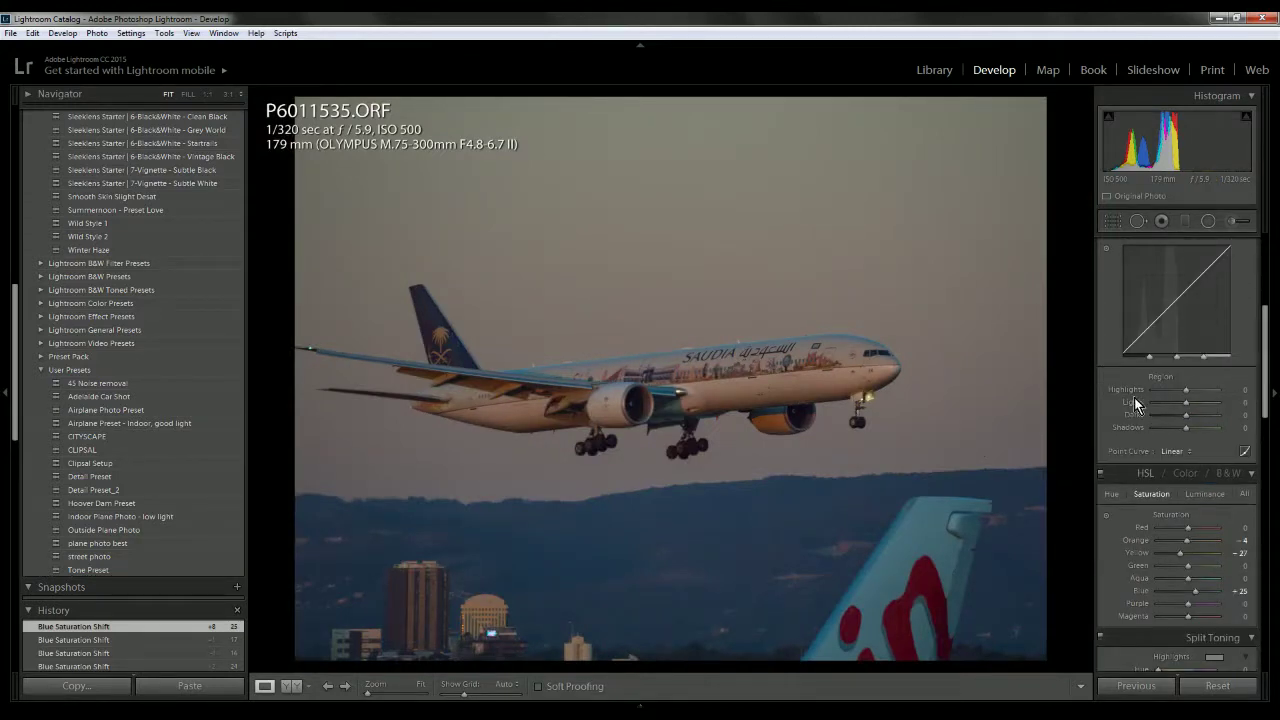
pyautogui.click(868, 383)
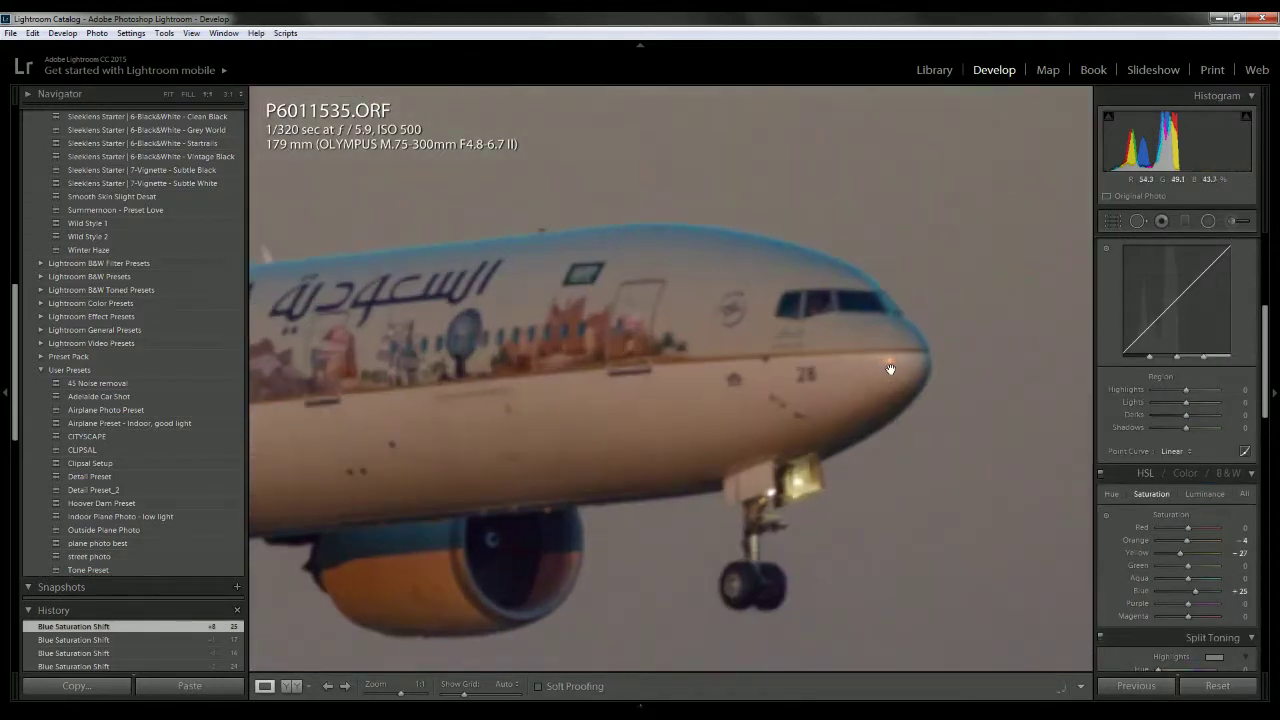
pyautogui.hotkey('ctrl', '-')
pyautogui.click(626, 330)
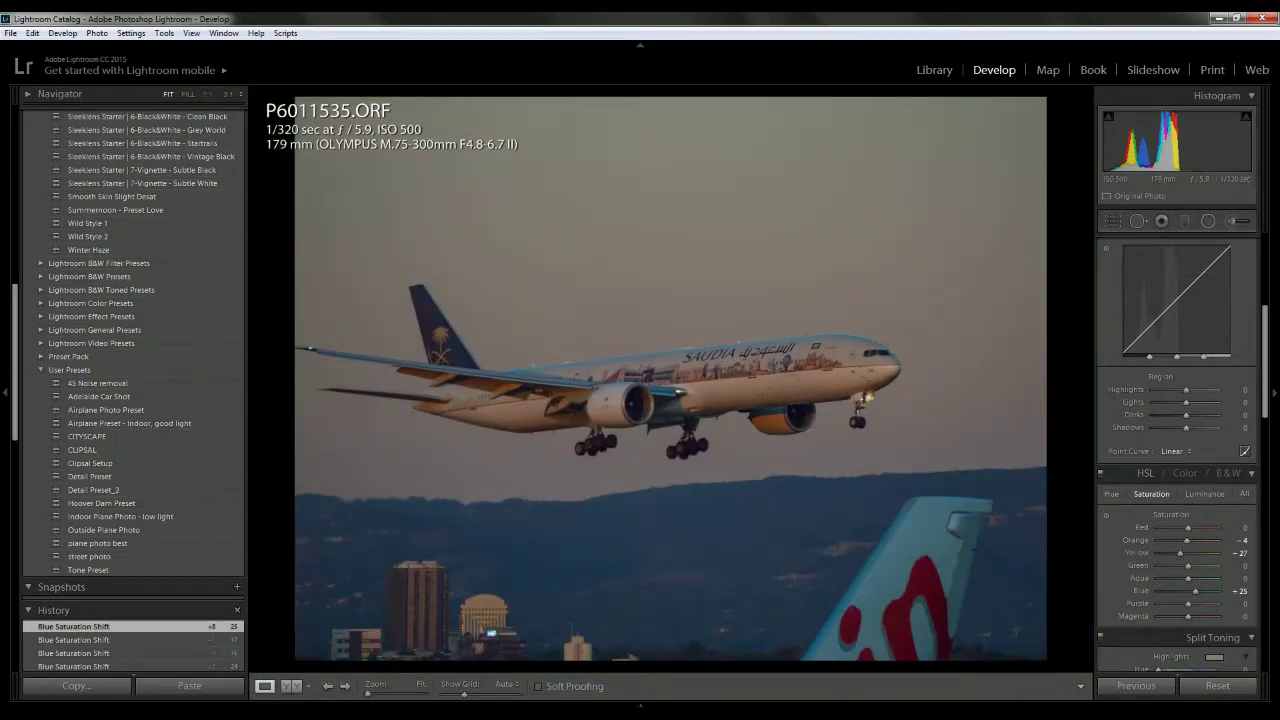
# Locate the two dark specks in the sky above the hills with Visualize Spots and heal them with a size 29 spot removal brush
pyautogui.click(1134, 221)
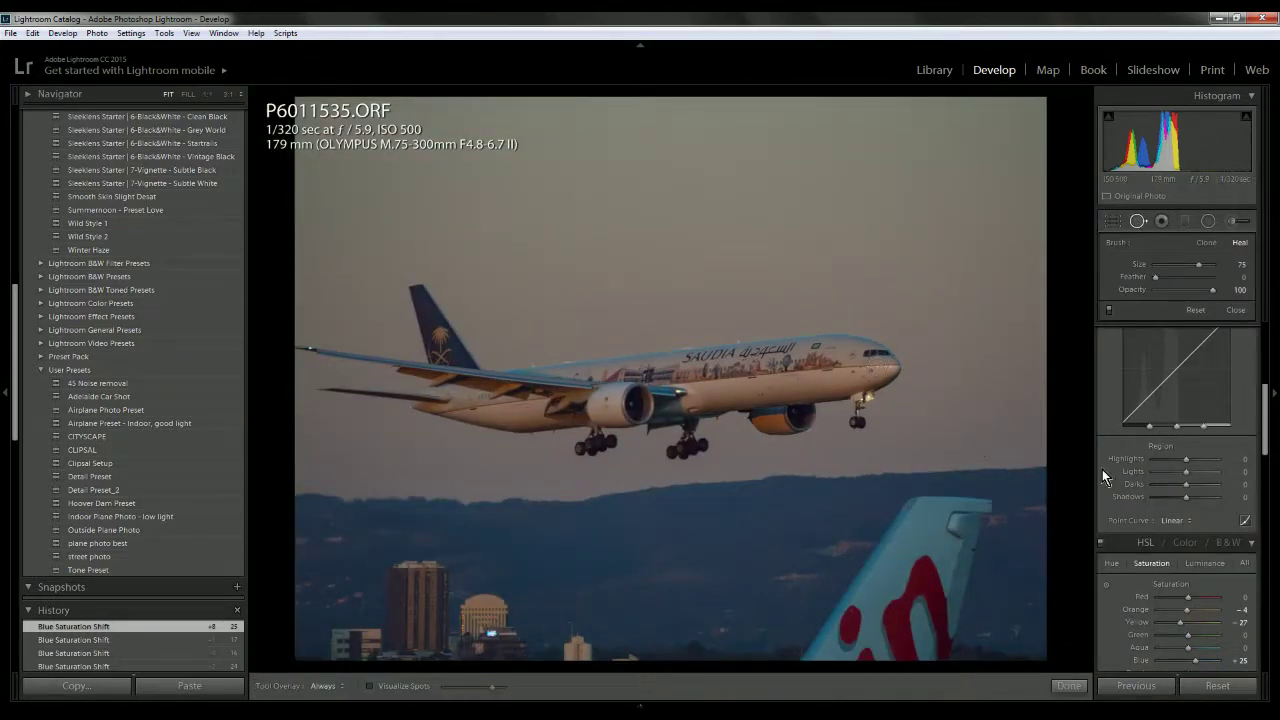
pyautogui.click(369, 686)
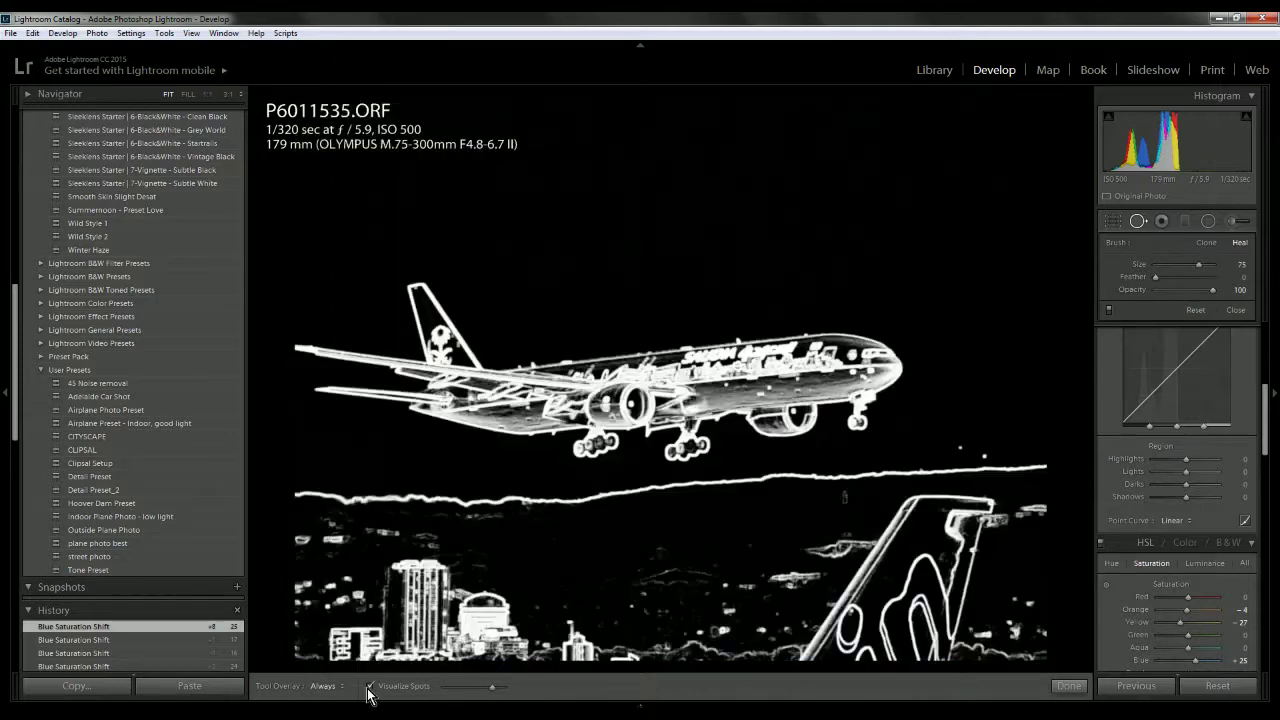
pyautogui.click(1068, 686)
pyautogui.click(995, 479)
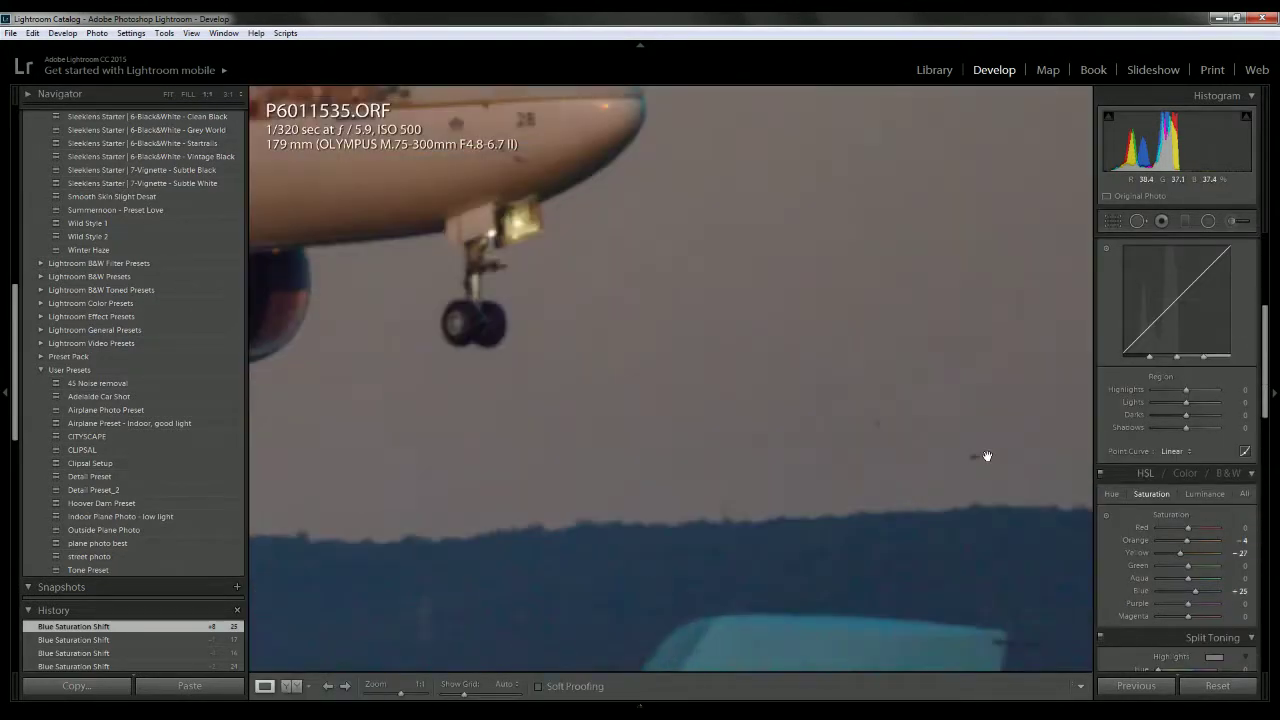
pyautogui.moveTo(943, 397); pyautogui.dragTo(786, 409)
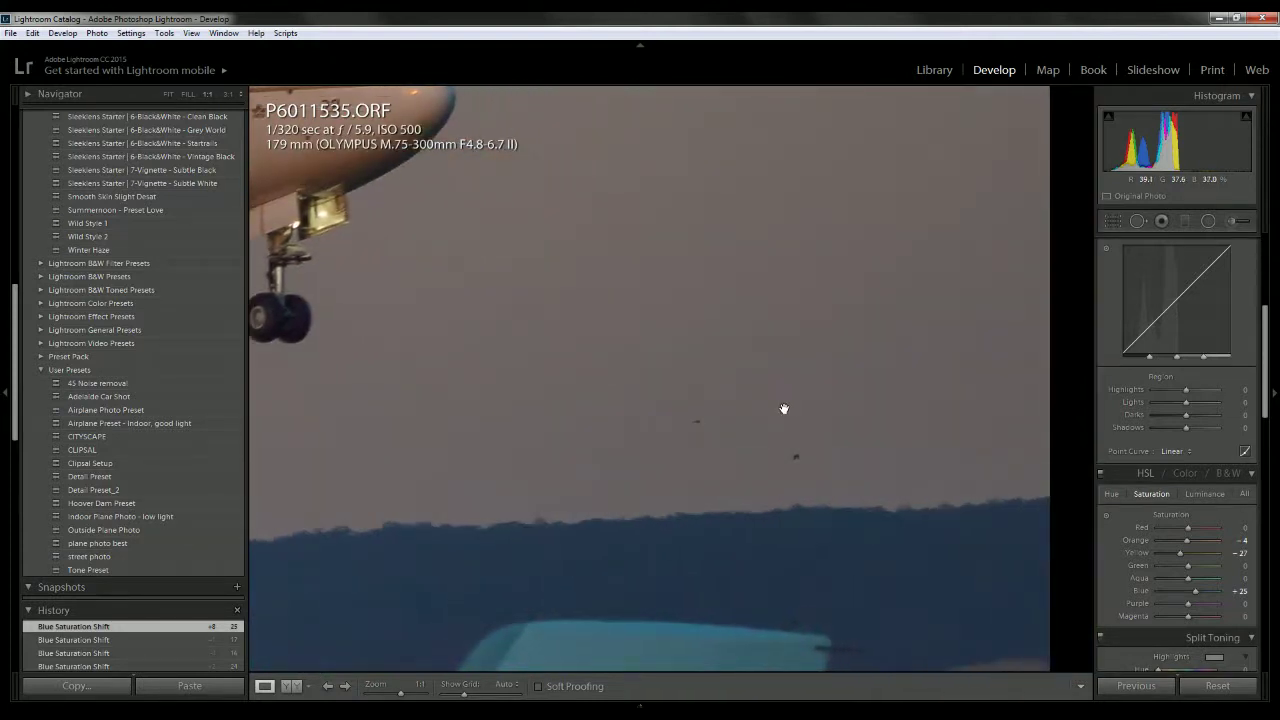
pyautogui.click(1138, 221)
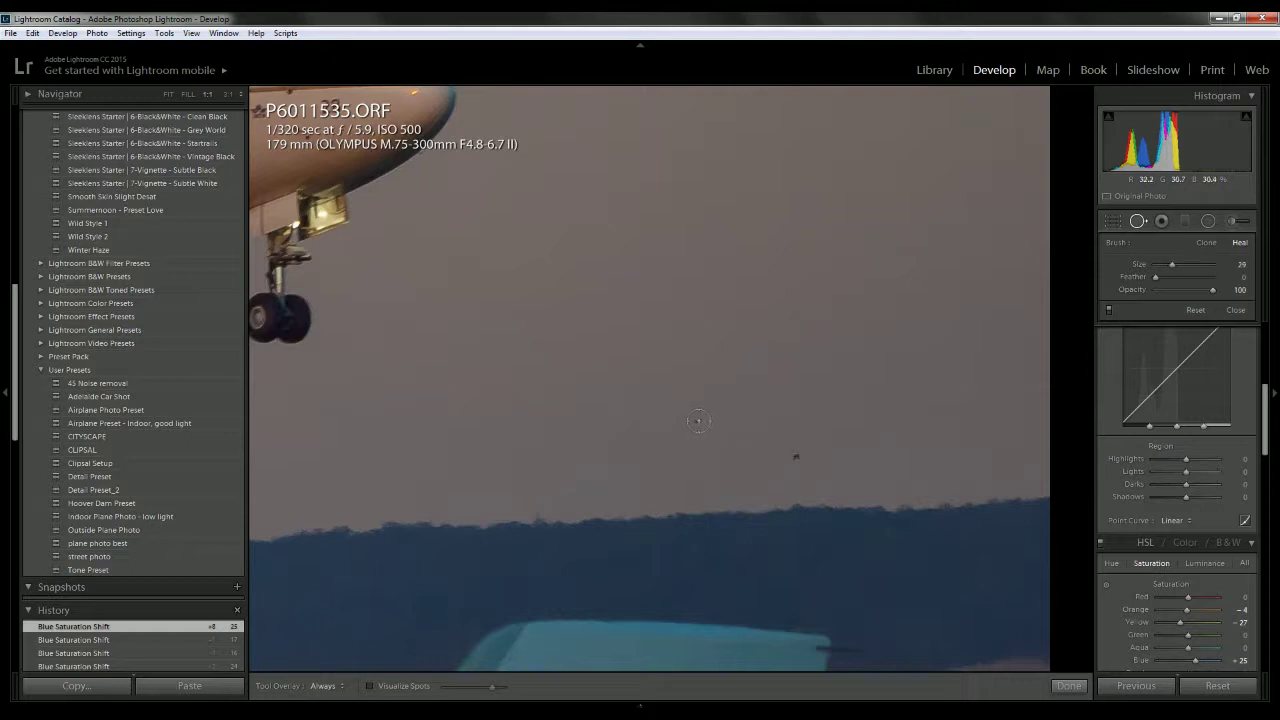
pyautogui.click(698, 421)
pyautogui.click(796, 456)
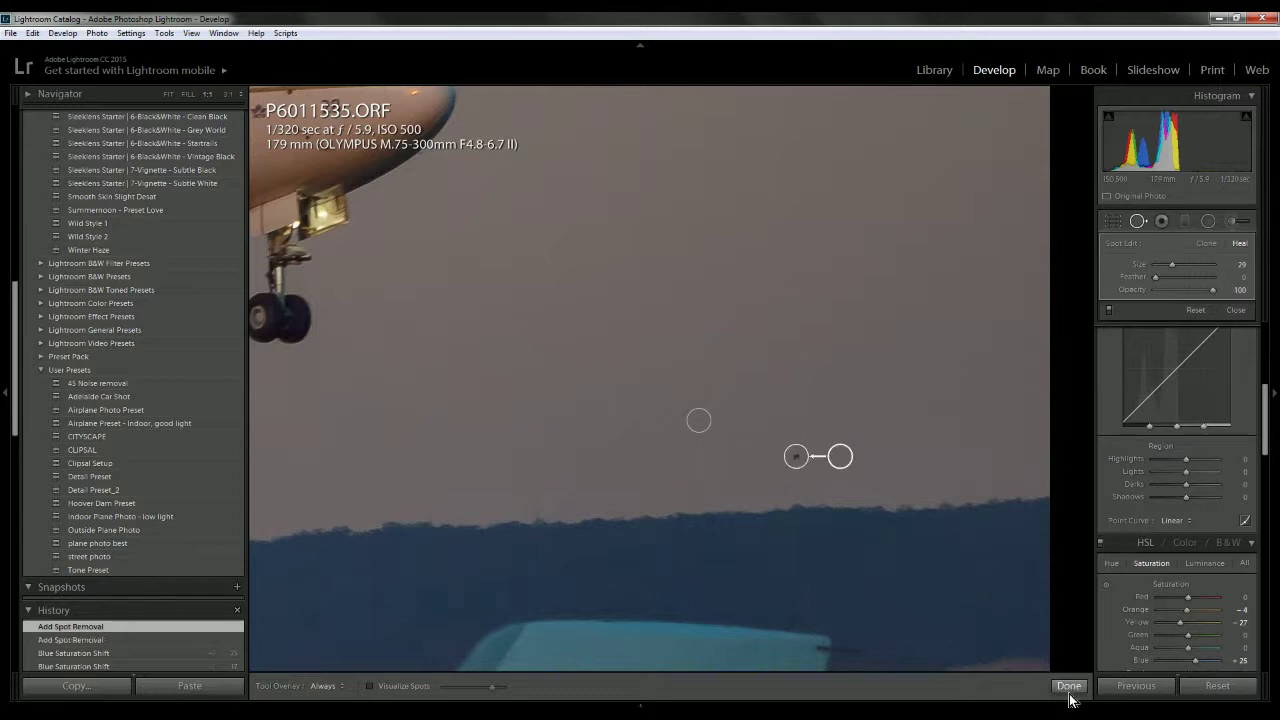
pyautogui.click(1069, 687)
# Recheck the whole photo for remaining specks with Visualize Spots, and close the Spot Removal tool
pyautogui.click(737, 366)
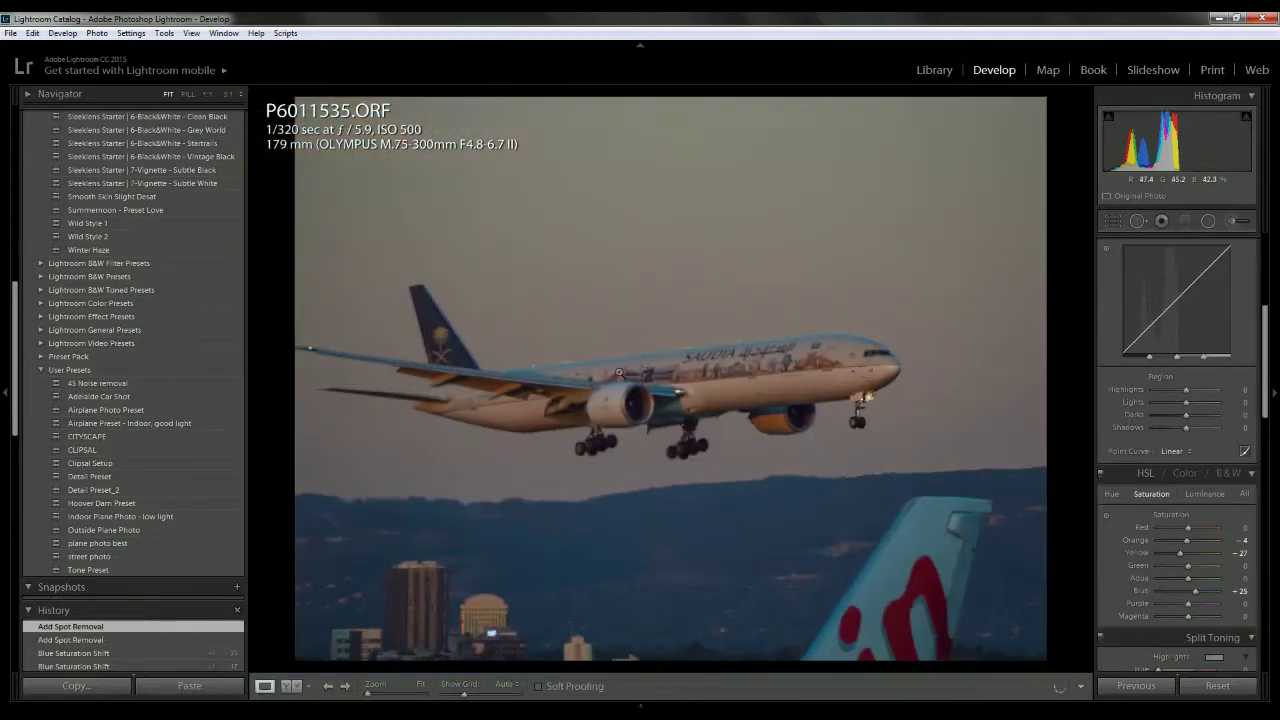
pyautogui.click(1137, 221)
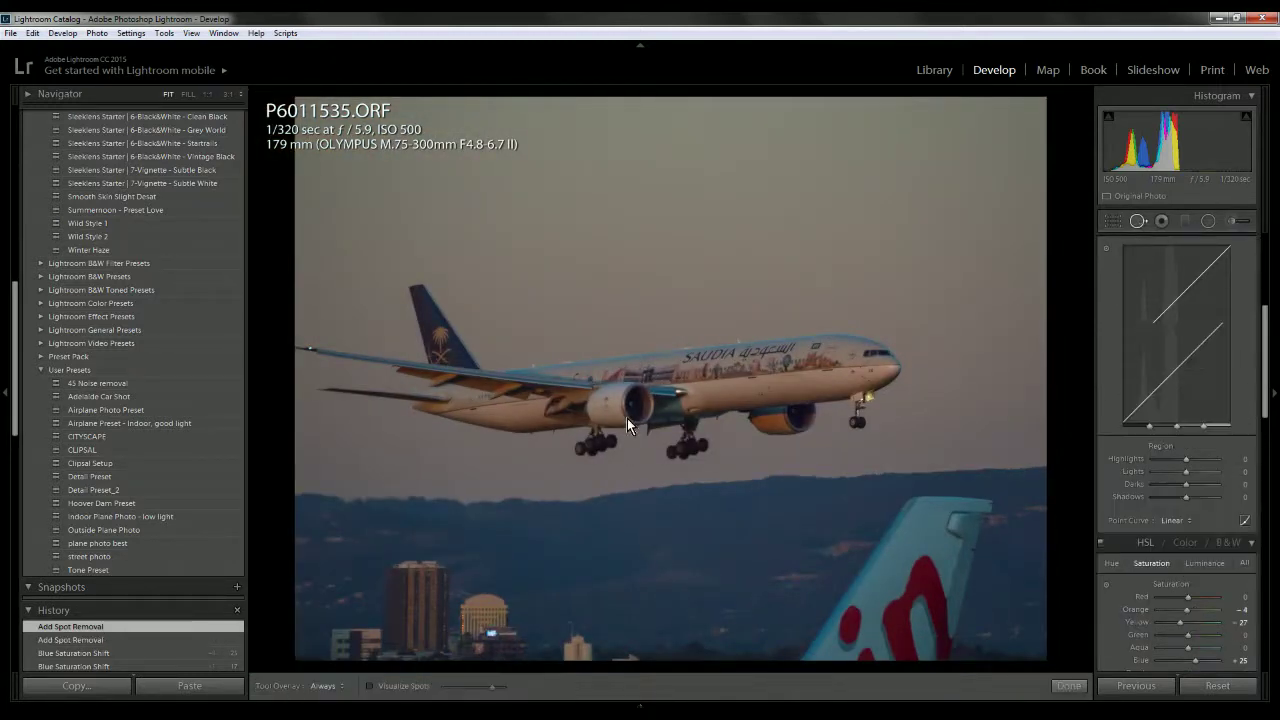
pyautogui.click(369, 687)
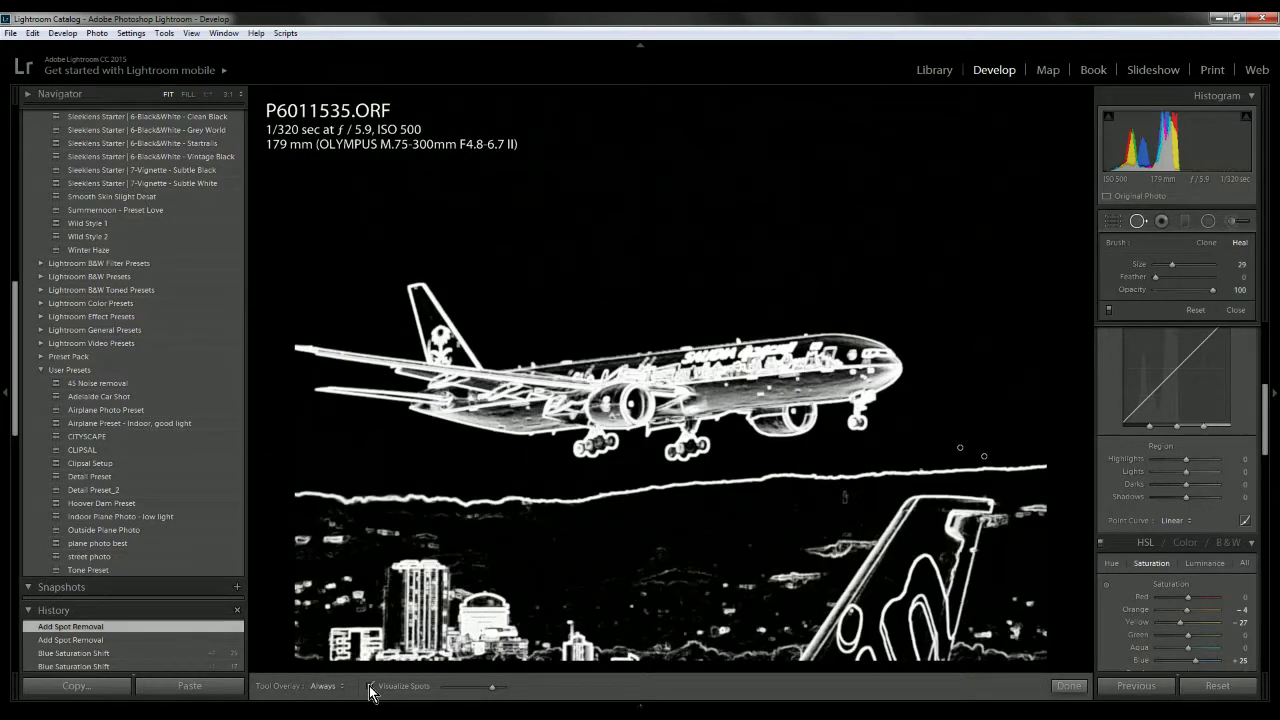
pyautogui.click(370, 687)
pyautogui.click(370, 687)
pyautogui.click(1068, 686)
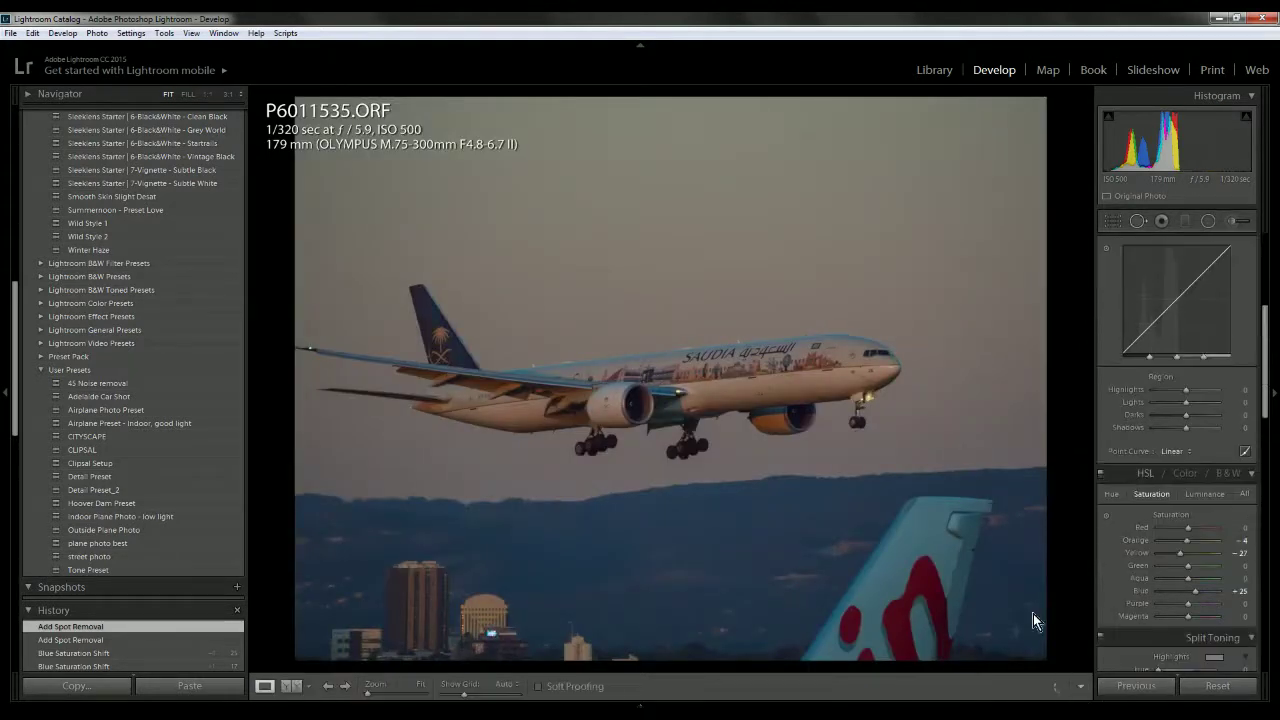
# Examine the finish of the aircraft's nose and cockpit windows at 1:1 and 3:1
pyautogui.click(874, 370)
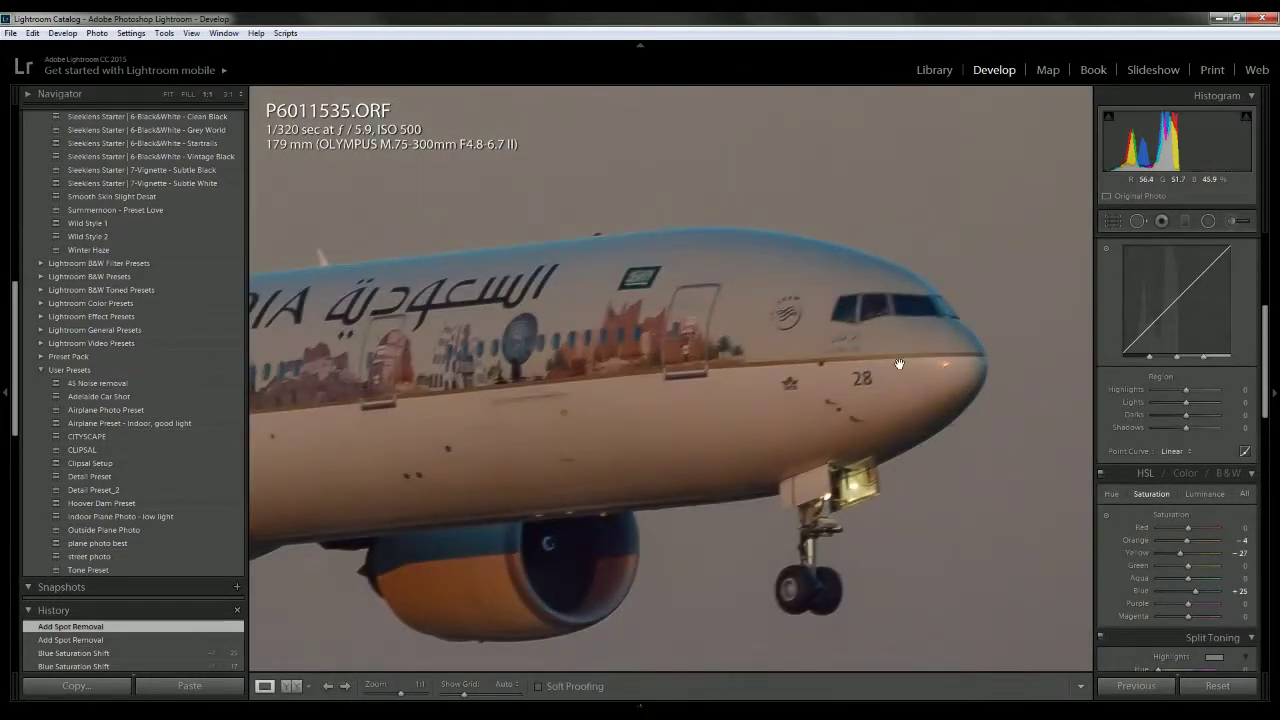
pyautogui.moveTo(899, 363); pyautogui.dragTo(712, 397)
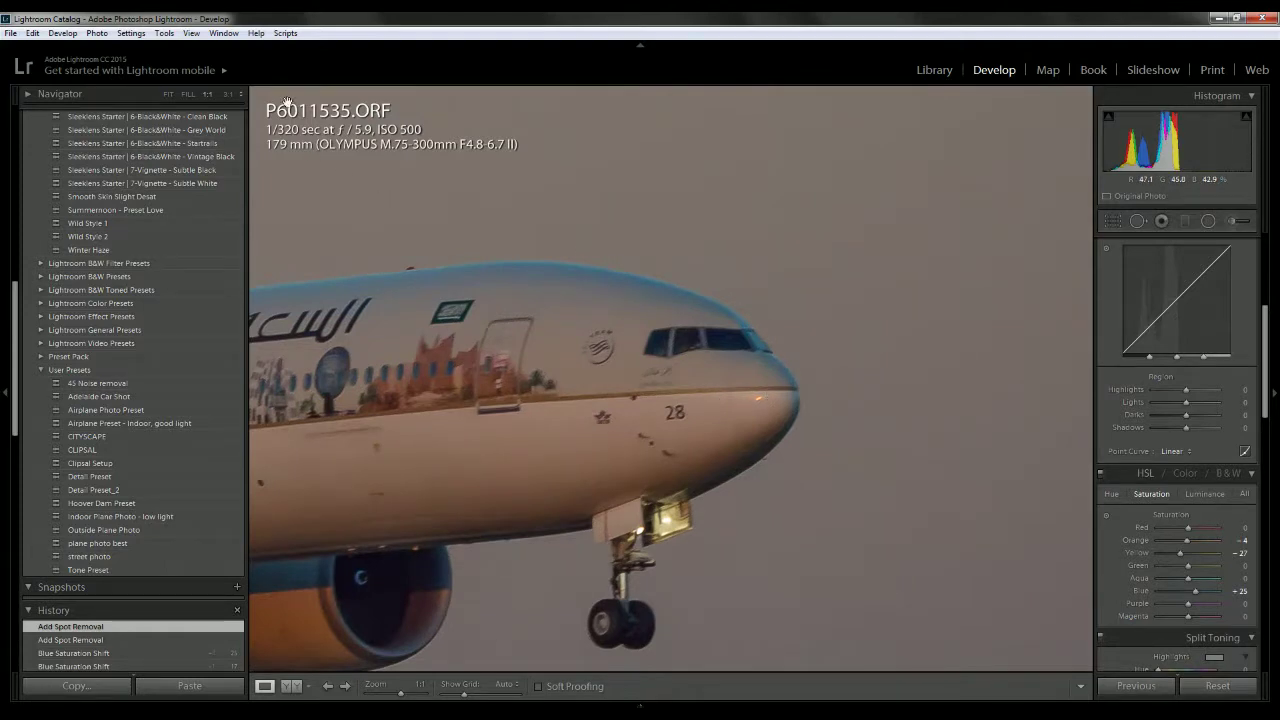
pyautogui.click(228, 94)
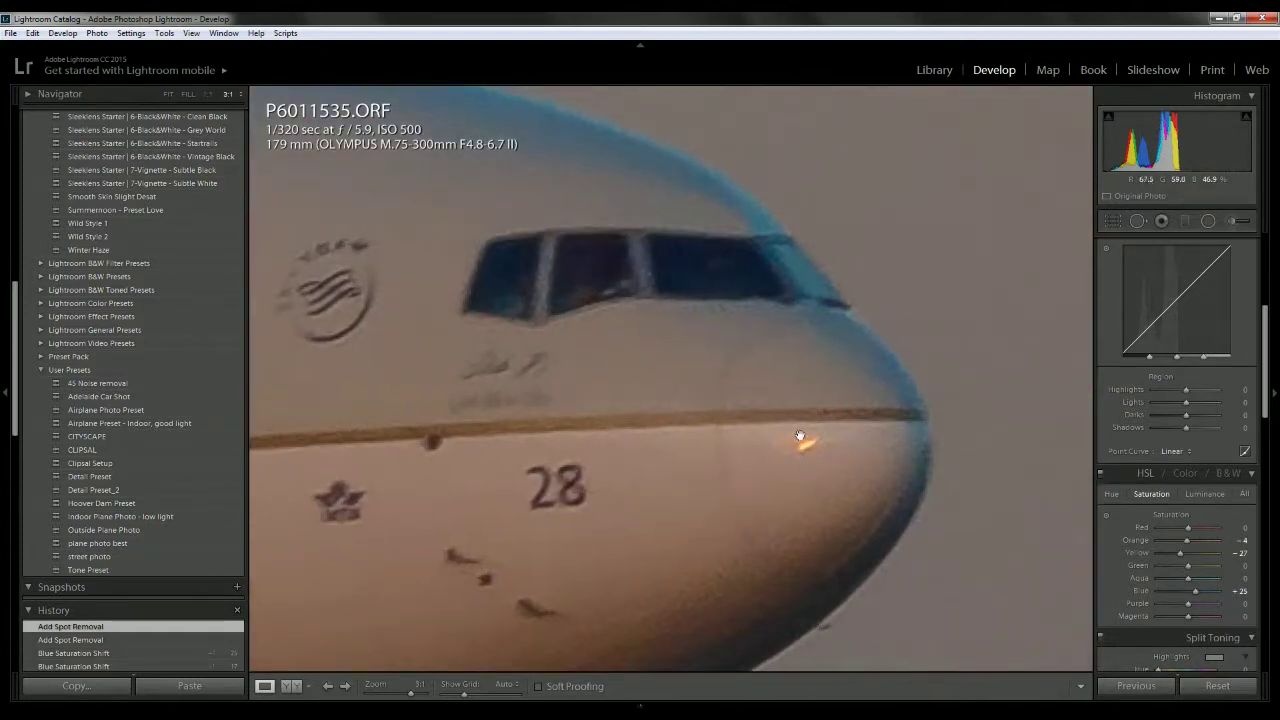
# Heal the bright orange glint on the aircraft's nose with a size 15 spot removal brush, and close the tool
pyautogui.click(211, 100)
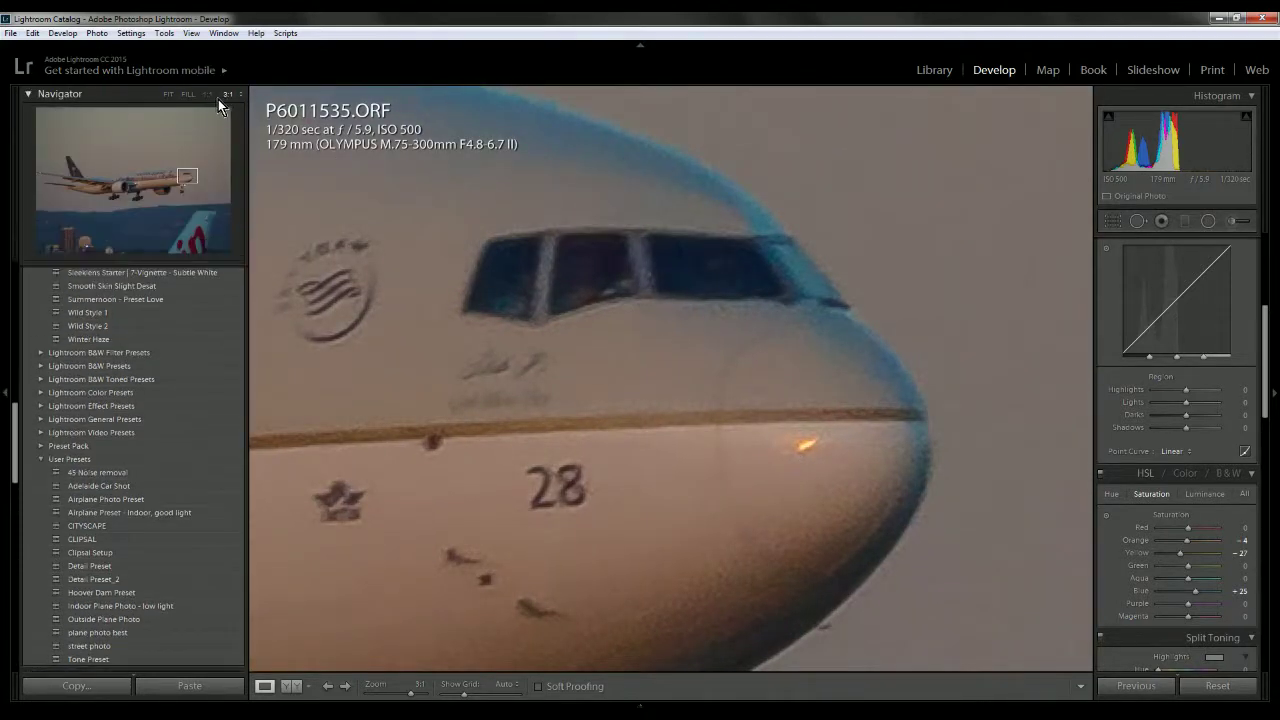
pyautogui.click(1138, 220)
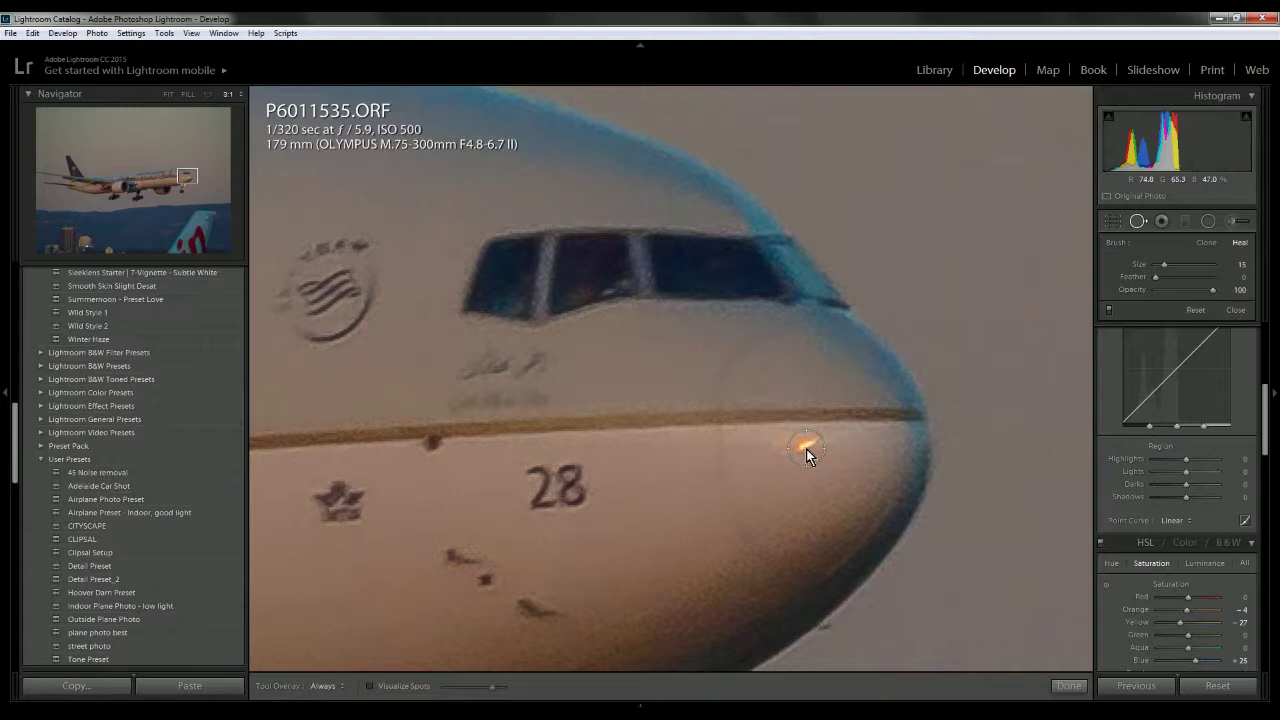
pyautogui.click(806, 449)
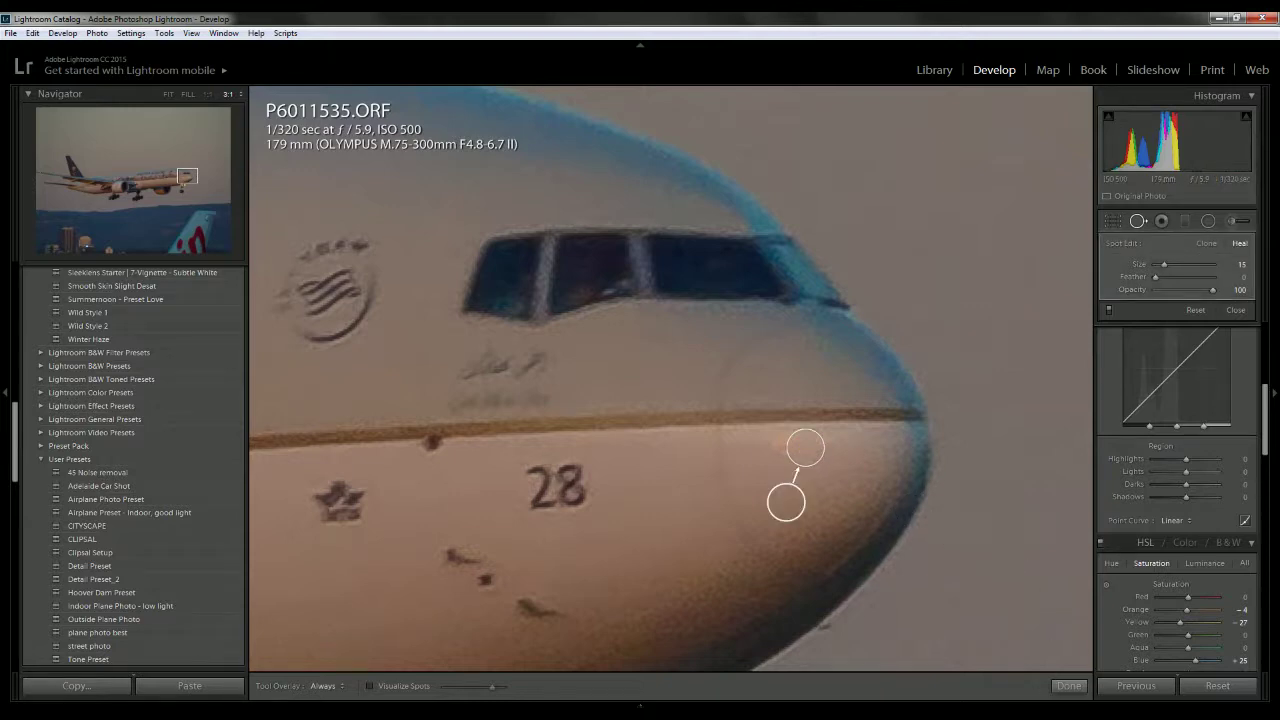
pyautogui.click(1068, 686)
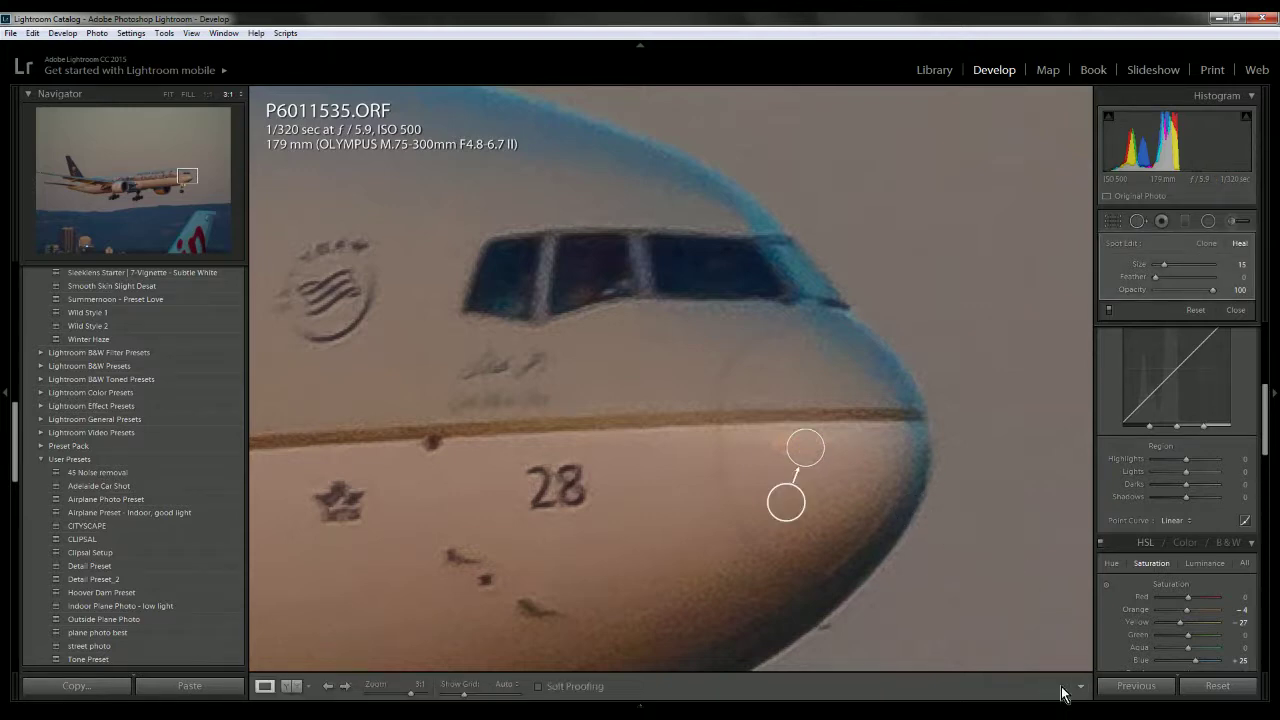
pyautogui.click(838, 491)
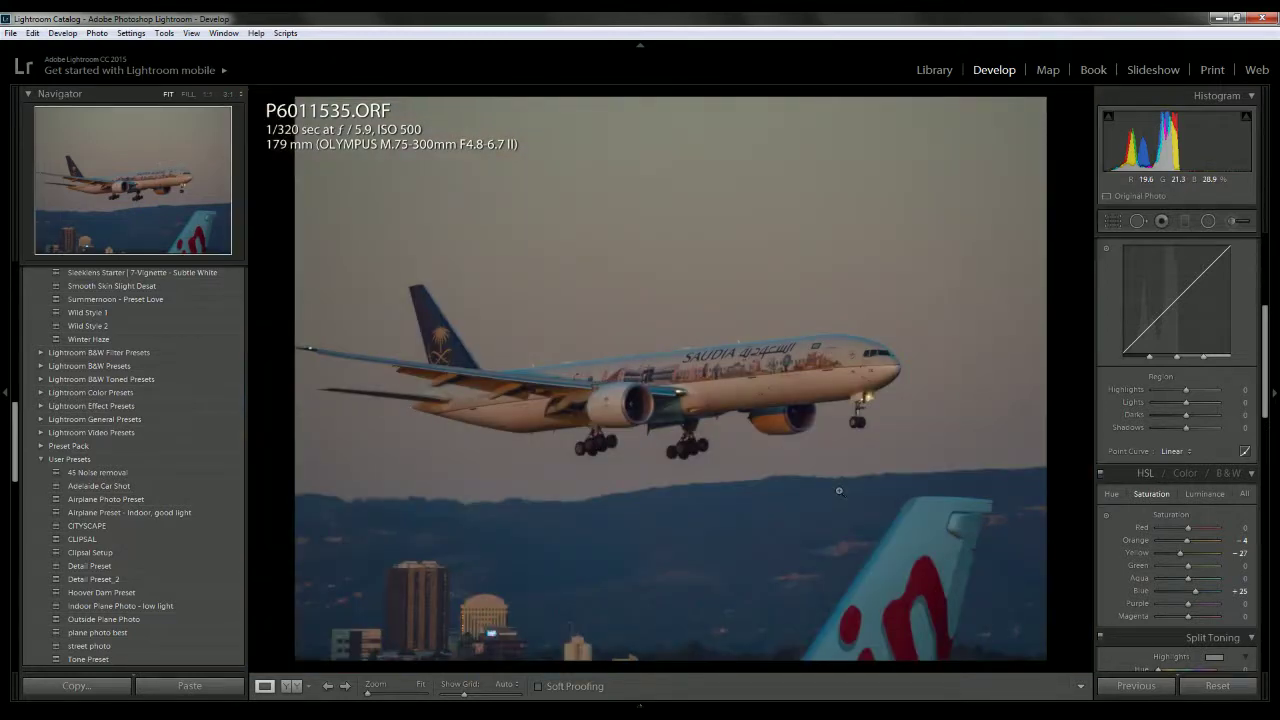
# Examine the fuselage, nose, wing and tail for remaining flaws at 3:1 and 1:1, and return to the whole photo
pyautogui.click(718, 398)
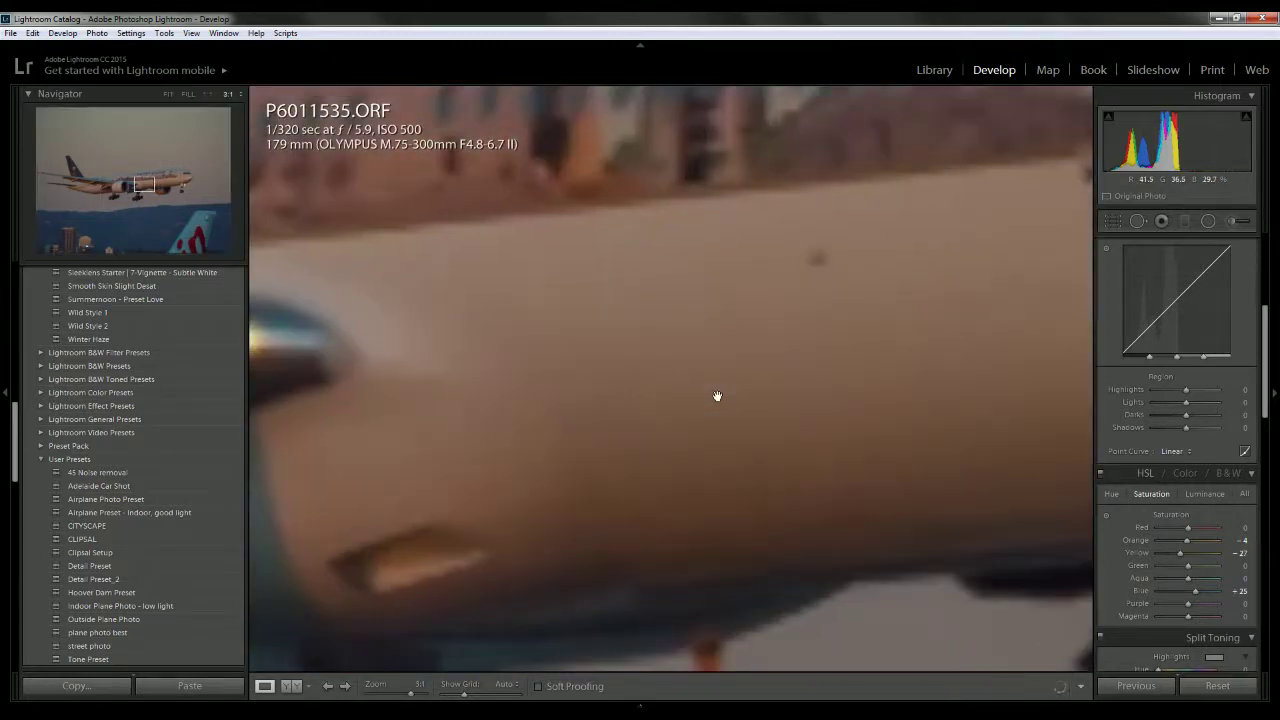
pyautogui.moveTo(772, 350); pyautogui.dragTo(734, 387)
pyautogui.click(734, 387)
pyautogui.click(736, 387)
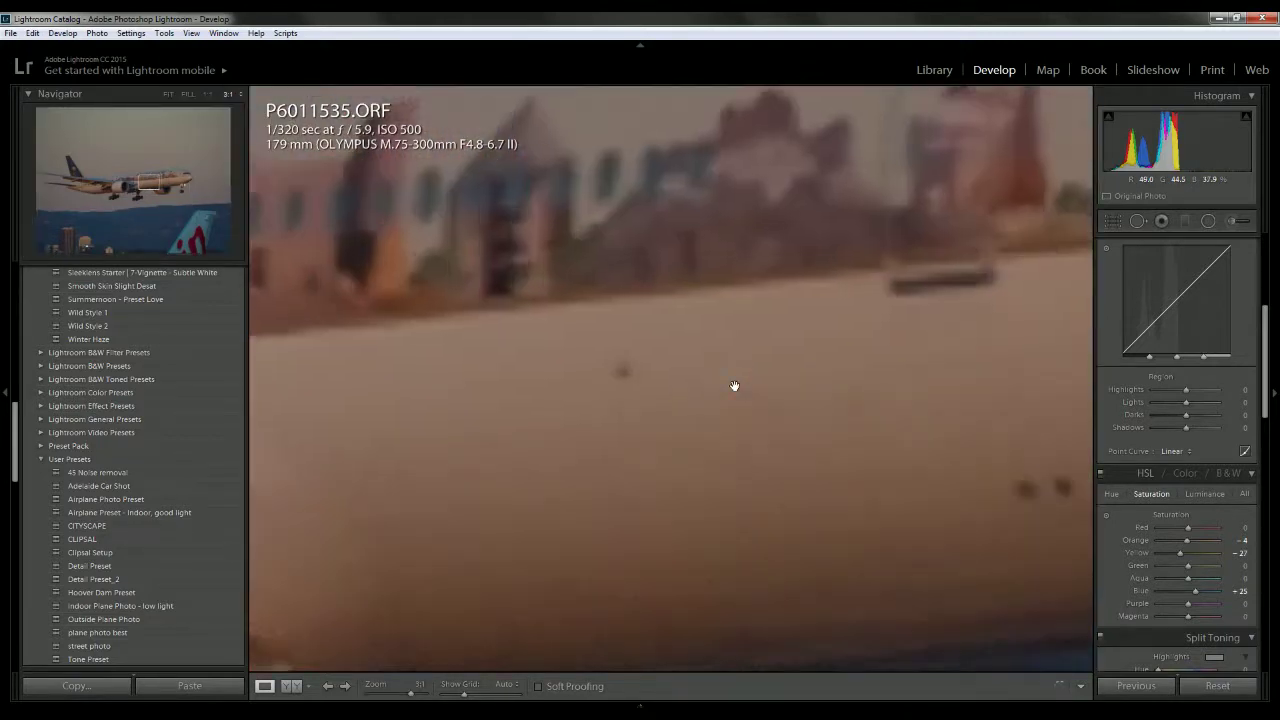
pyautogui.click(208, 95)
pyautogui.click(208, 95)
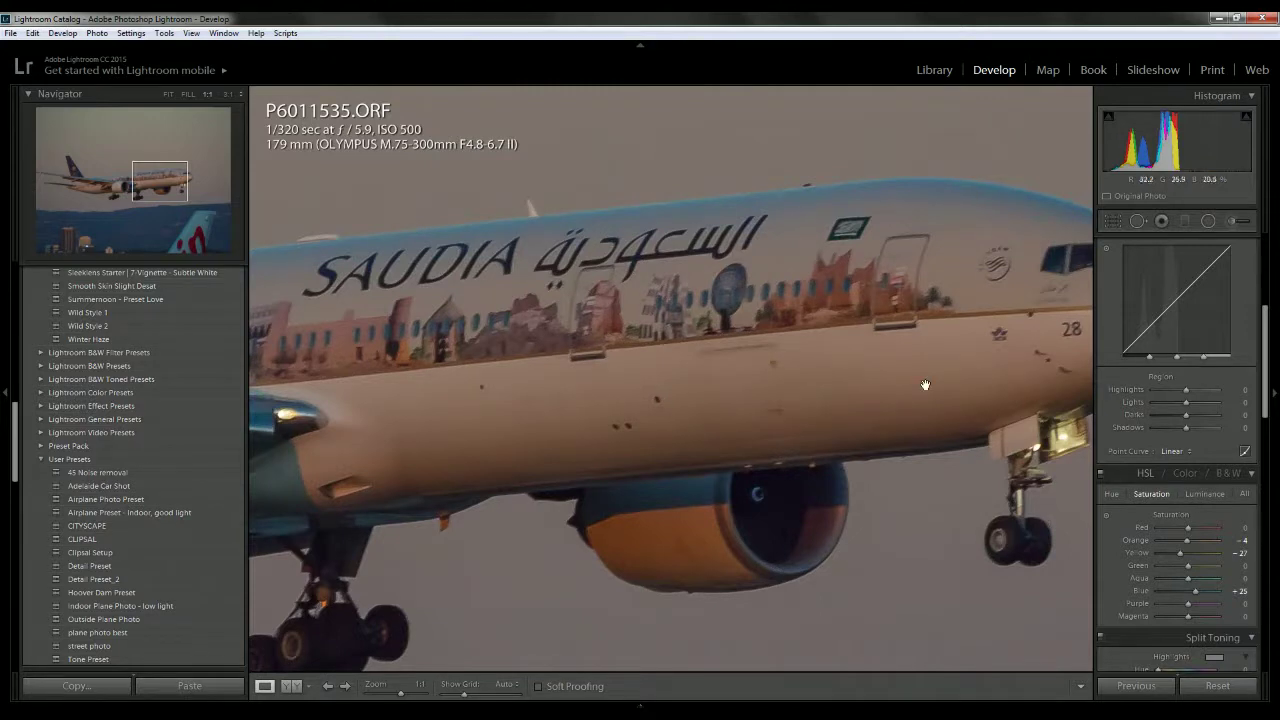
pyautogui.moveTo(928, 386); pyautogui.dragTo(678, 416)
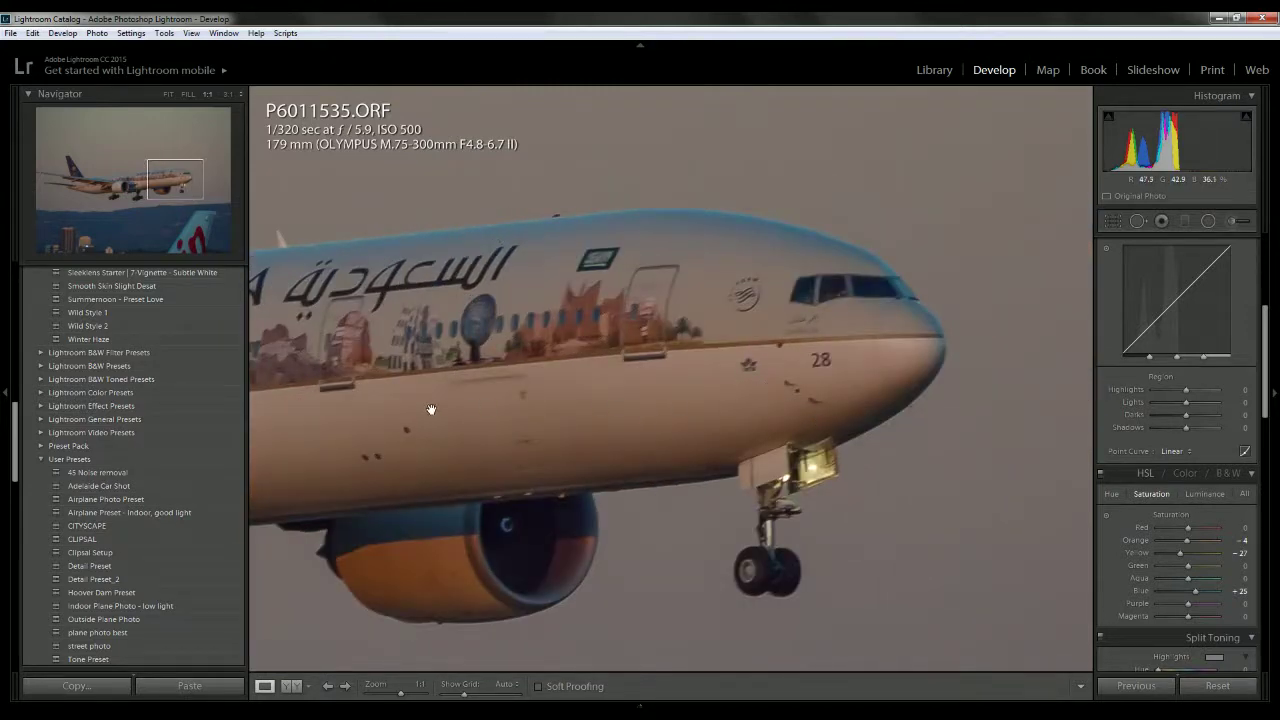
pyautogui.moveTo(490, 370); pyautogui.dragTo(885, 419)
pyautogui.moveTo(560, 420); pyautogui.dragTo(890, 430)
pyautogui.moveTo(630, 440); pyautogui.dragTo(880, 445)
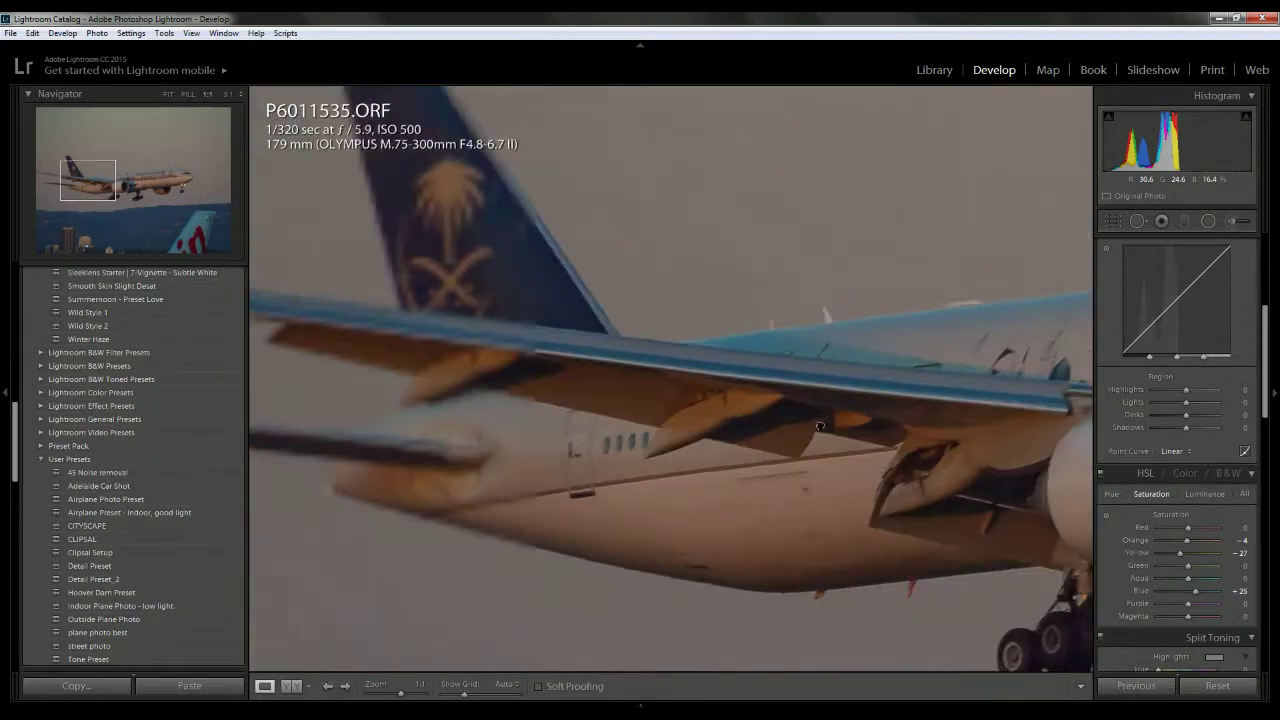
pyautogui.moveTo(517, 443); pyautogui.dragTo(710, 452)
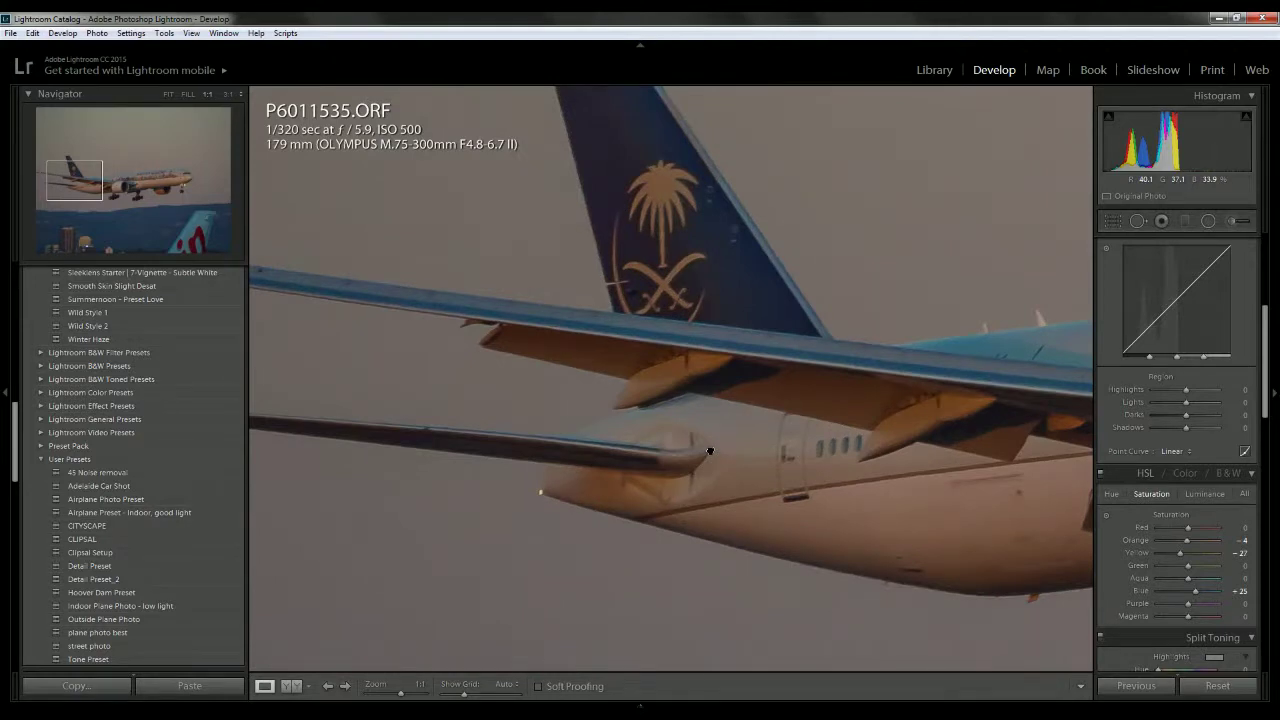
pyautogui.click(632, 479)
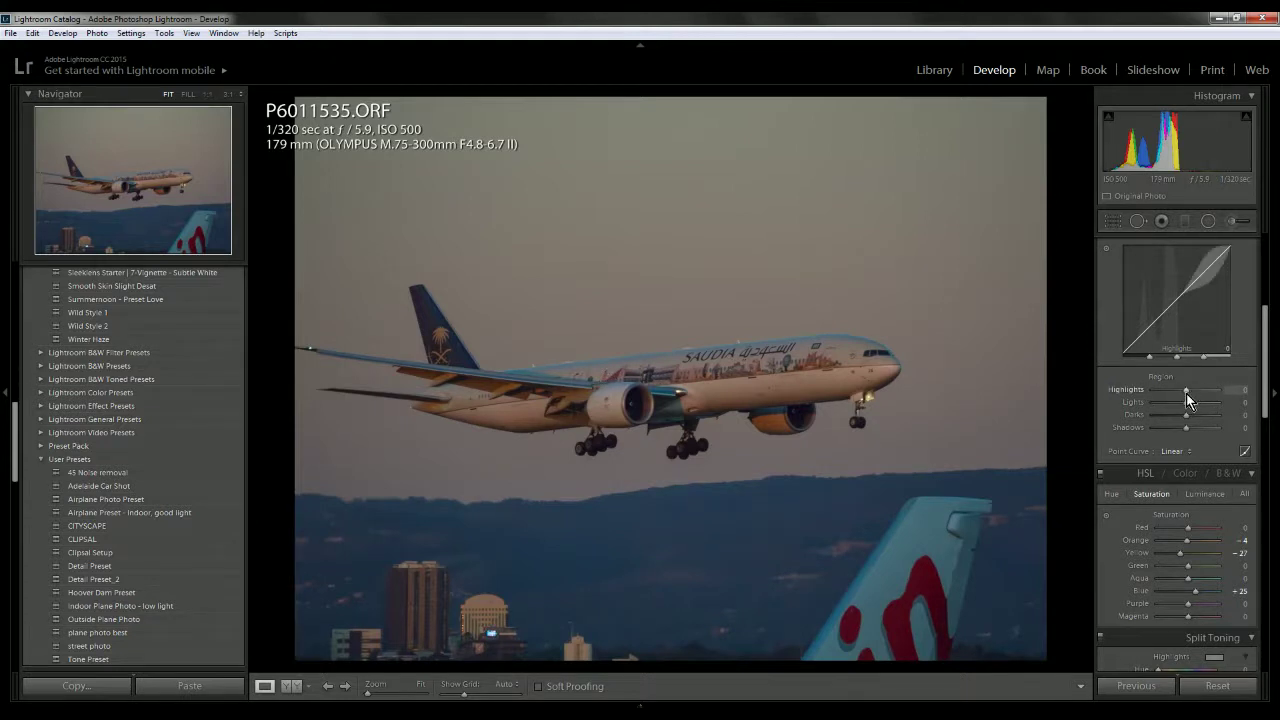
# Set the tone curve regions to Highlights -20, Lights +20, Darks +11 and Shadows +30, checking the fuselage and engine at 1:1
pyautogui.moveTo(1186, 393)
pyautogui.mouseDown()
pyautogui.moveTo(1206, 404)
pyautogui.moveTo(1192, 404)
pyautogui.mouseUp()
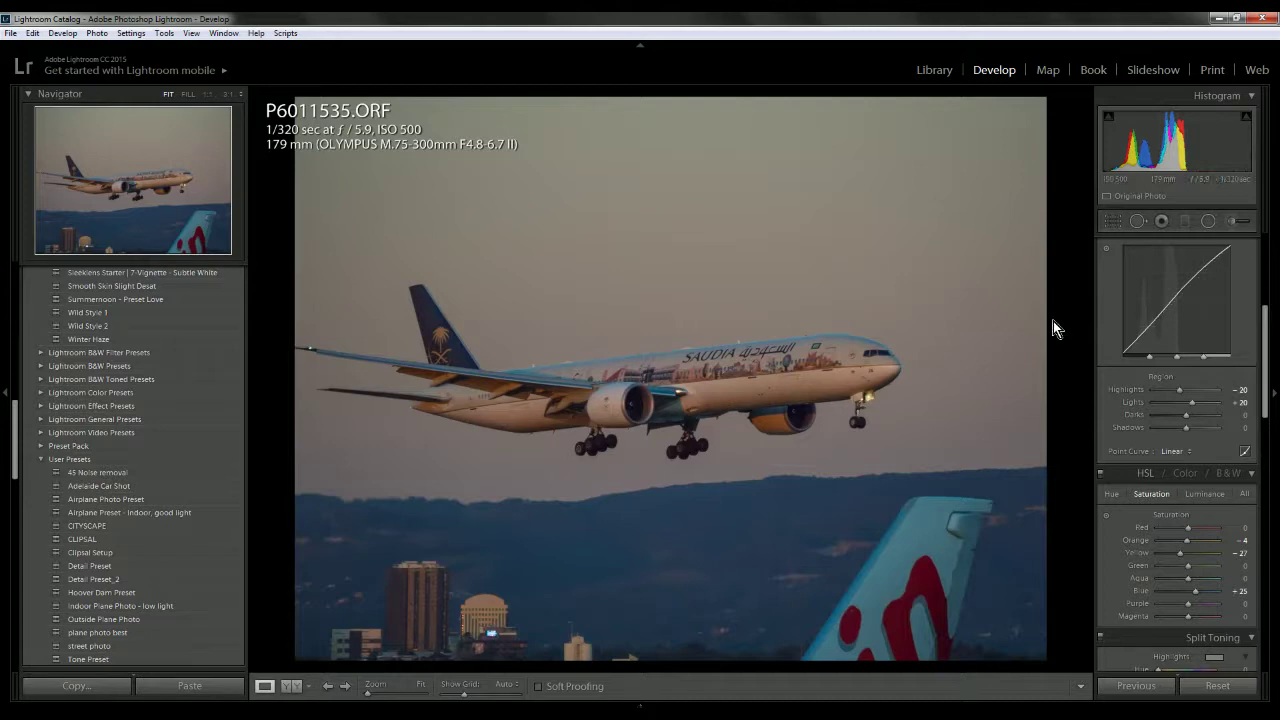
pyautogui.moveTo(1189, 418)
pyautogui.mouseDown()
pyautogui.moveTo(1205, 412)
pyautogui.moveTo(1190, 416)
pyautogui.moveTo(1200, 428)
pyautogui.mouseUp()
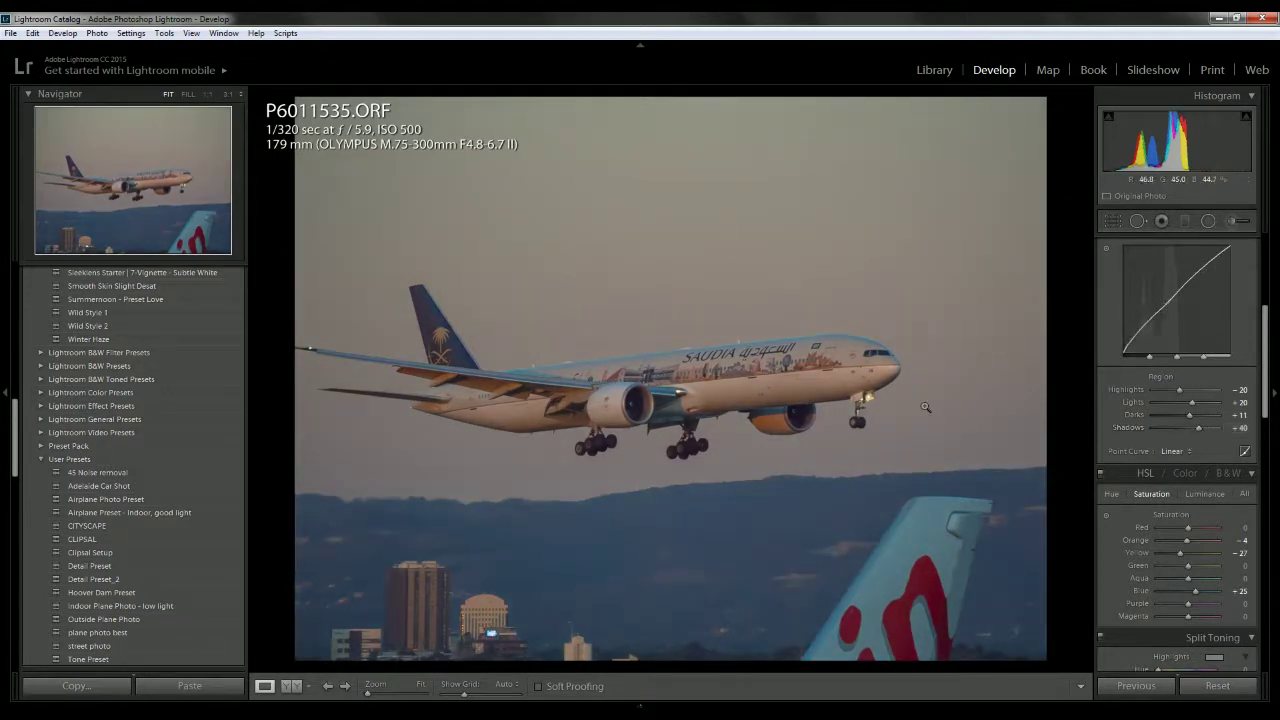
pyautogui.click(834, 405)
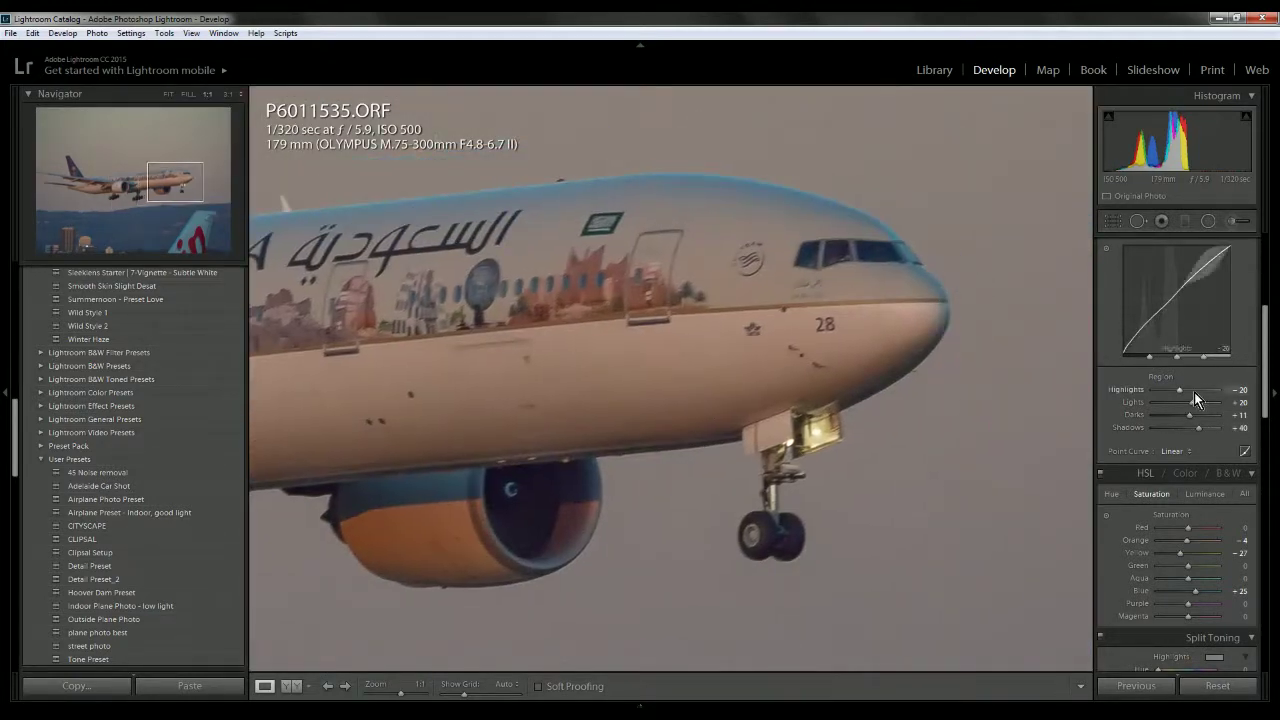
pyautogui.moveTo(1197, 426); pyautogui.dragTo(1234, 424)
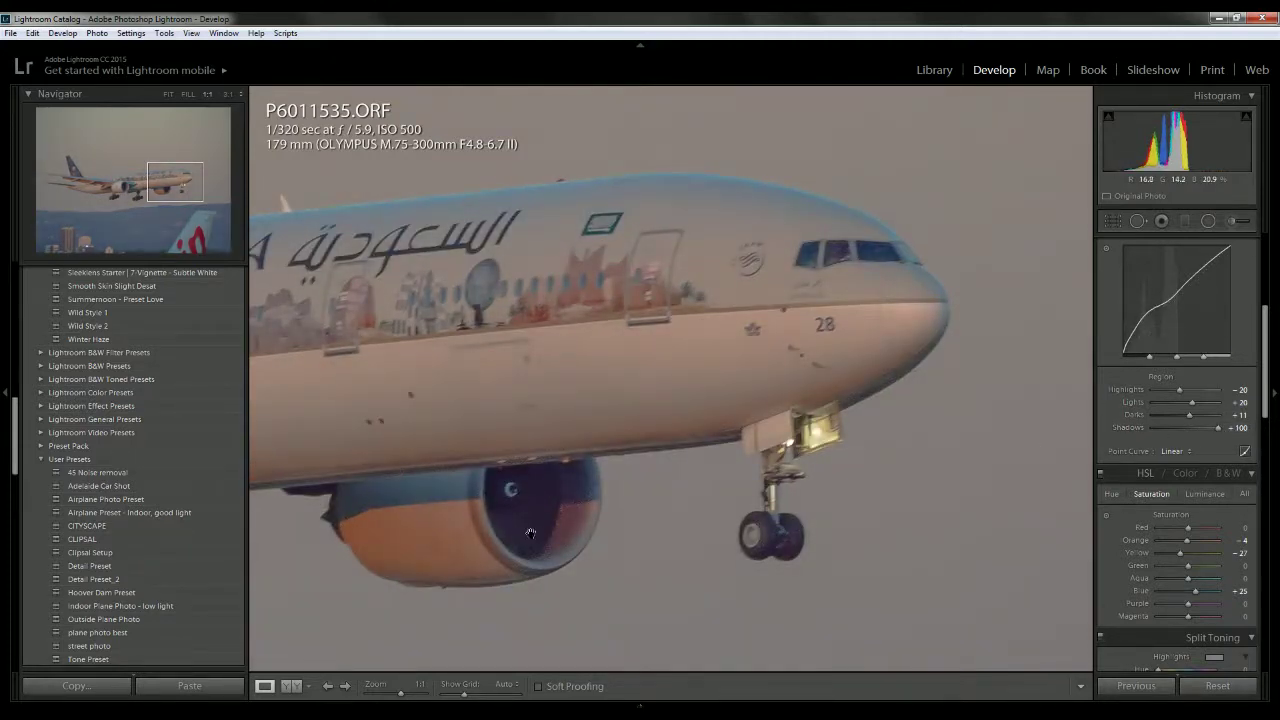
pyautogui.click(765, 466)
pyautogui.click(805, 412)
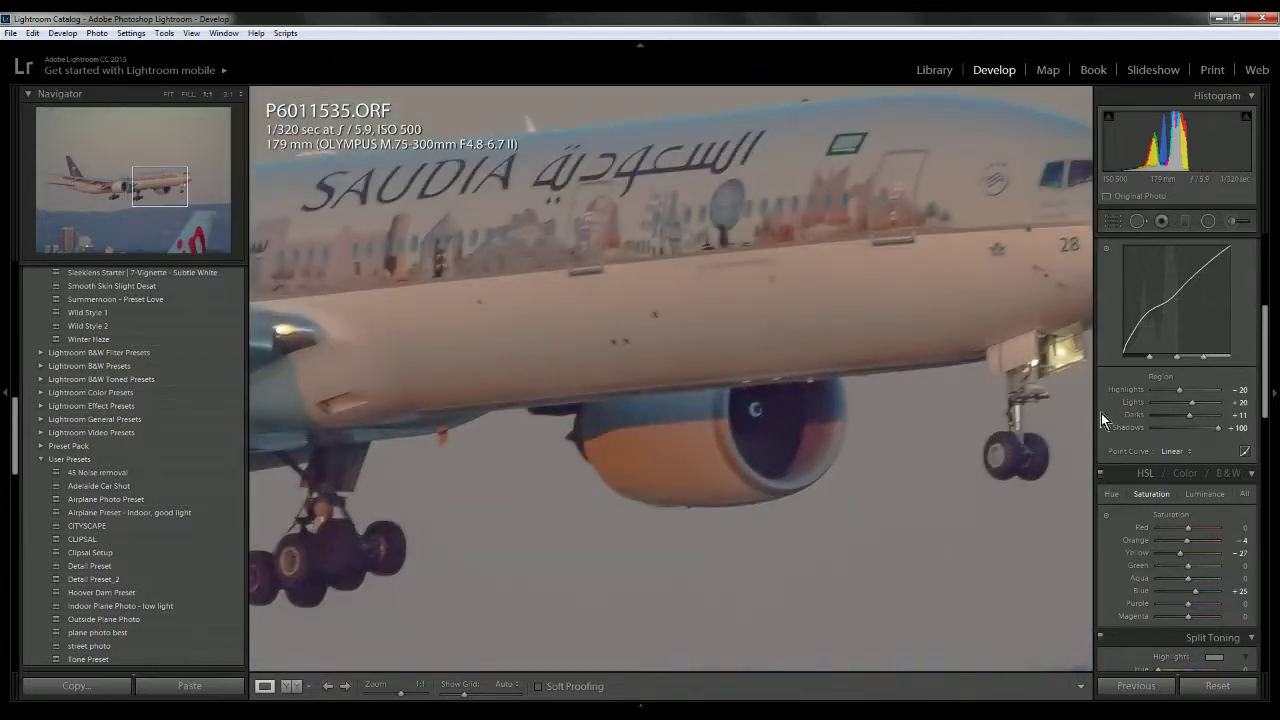
pyautogui.moveTo(1217, 430)
pyautogui.mouseDown()
pyautogui.moveTo(1183, 430)
pyautogui.moveTo(1194, 426)
pyautogui.mouseUp()
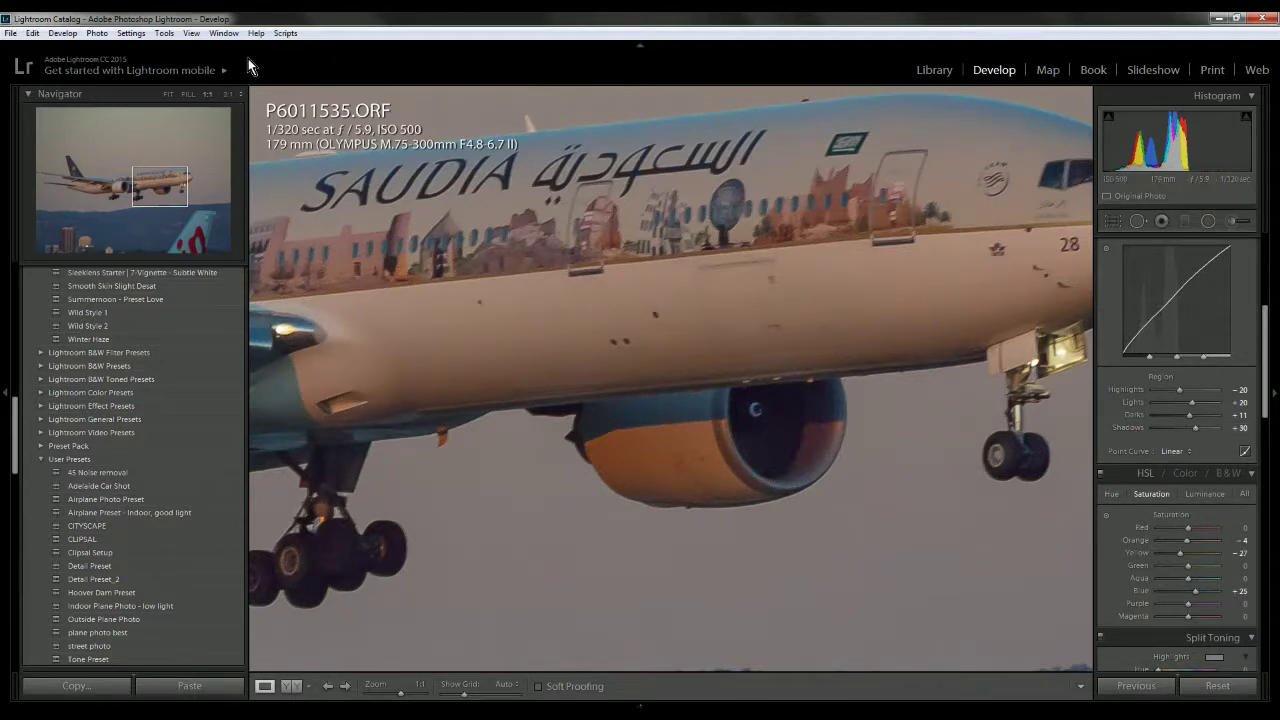
# Set the HSL saturation to Purple -33, Magenta -31, Green -60 and Red +18, checking the engine intake at 3:1
pyautogui.click(230, 94)
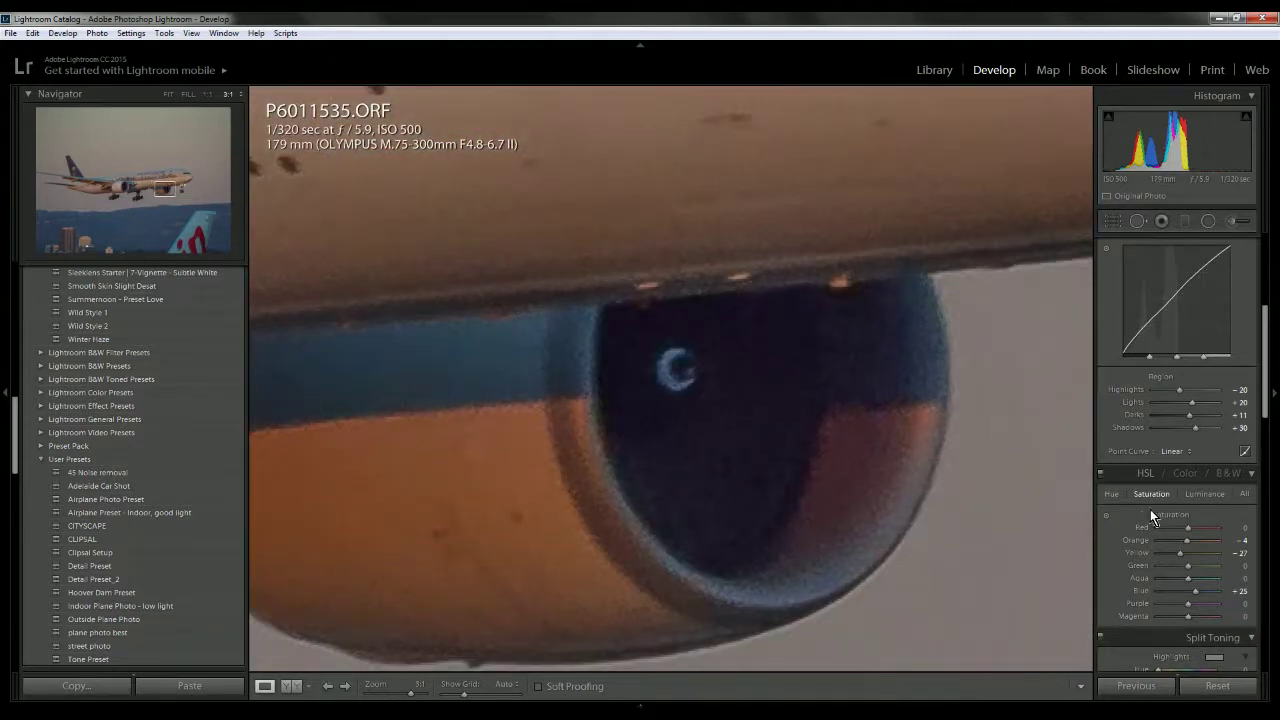
pyautogui.scroll(-3, 1175, 481)
pyautogui.moveTo(1190, 498)
pyautogui.mouseDown()
pyautogui.moveTo(1164, 512)
pyautogui.moveTo(1178, 512)
pyautogui.mouseUp()
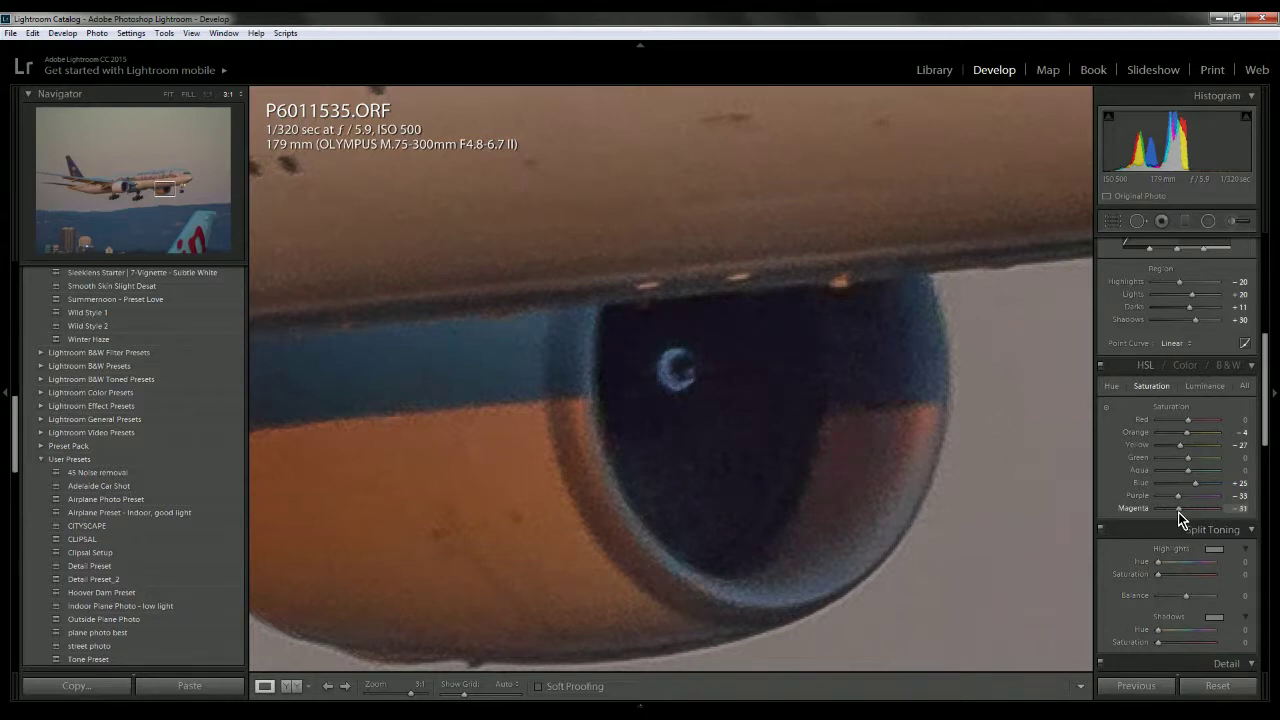
pyautogui.moveTo(1188, 462); pyautogui.dragTo(1172, 464)
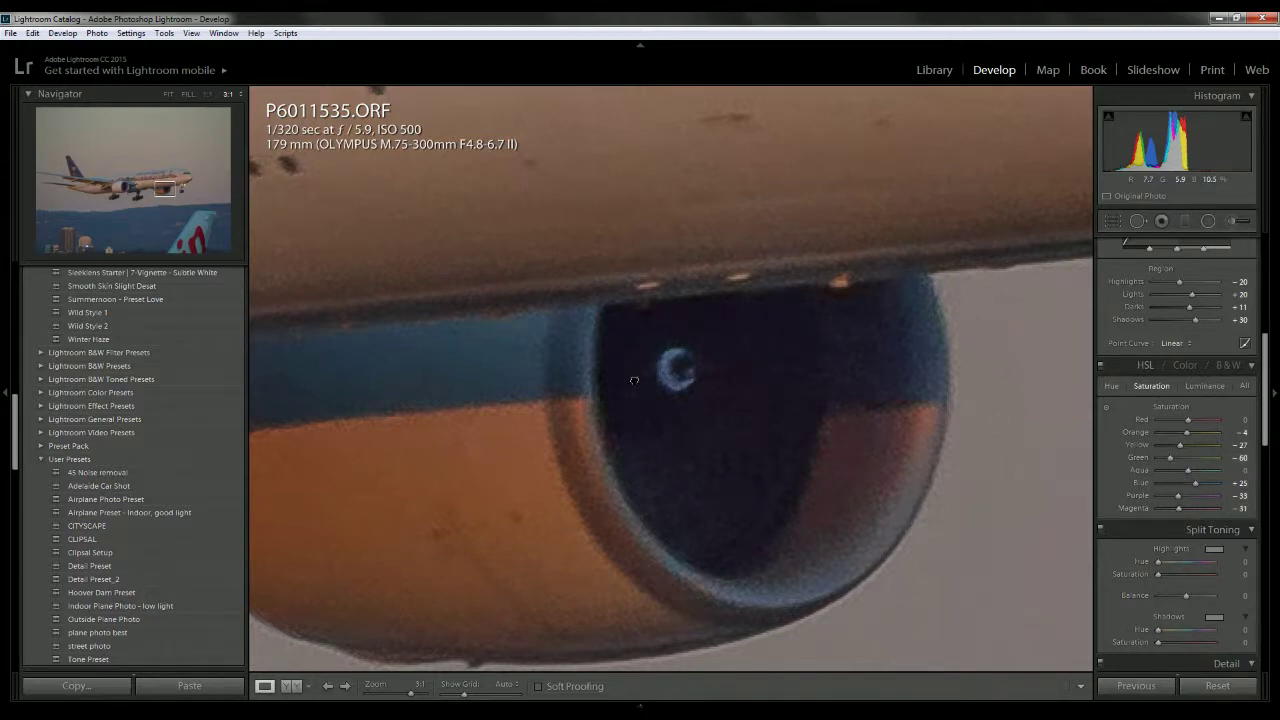
pyautogui.click(634, 380)
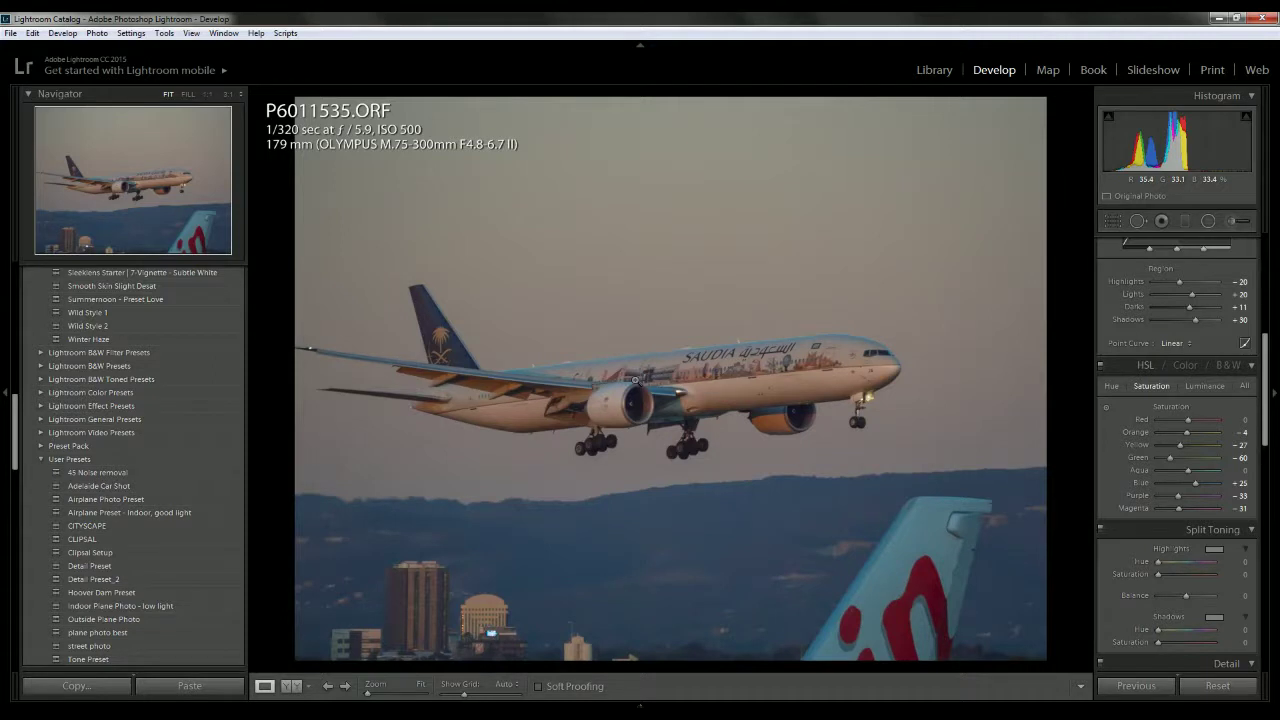
pyautogui.moveTo(1186, 421)
pyautogui.mouseDown()
pyautogui.moveTo(1203, 424)
pyautogui.moveTo(1192, 422)
pyautogui.mouseUp()
# Set the tone curve Shadows to +28, and check the forward fuselage and its lettering at 1:1 and 3:1
pyautogui.scroll(3, 1158, 409)
pyautogui.scroll(3, 1158, 409)
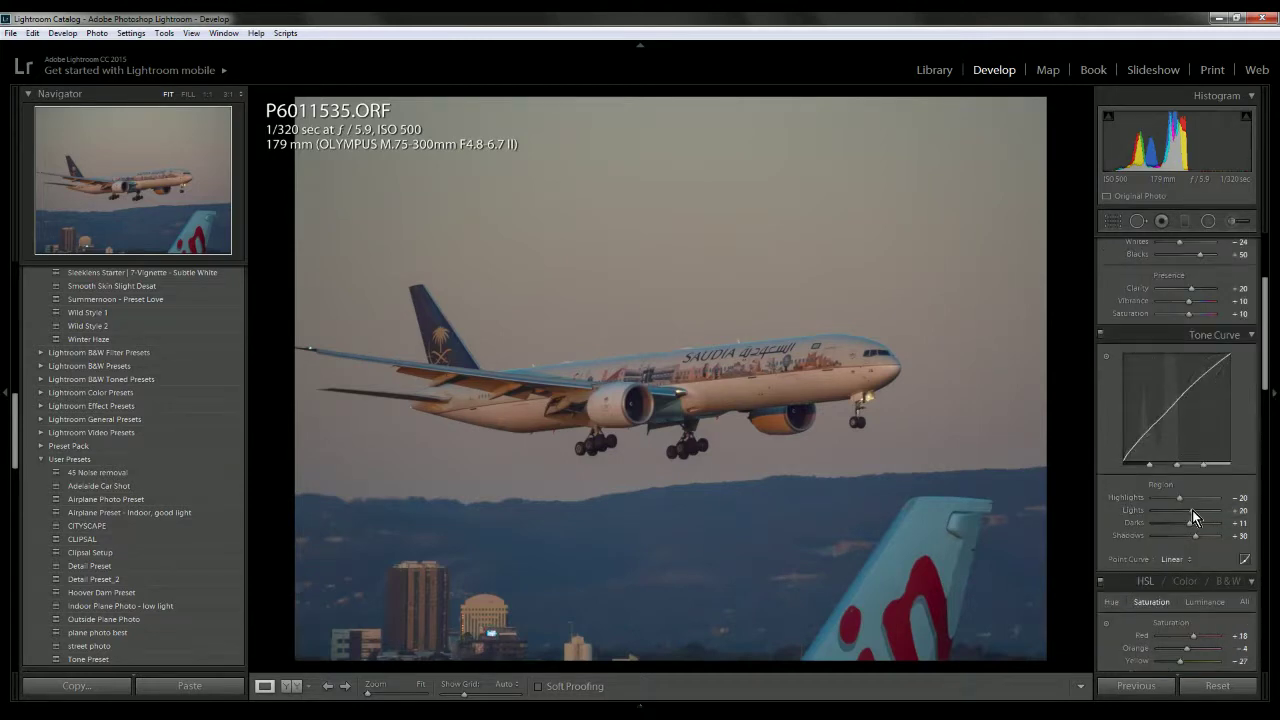
pyautogui.moveTo(1193, 536)
pyautogui.mouseDown()
pyautogui.moveTo(1206, 534)
pyautogui.moveTo(1194, 537)
pyautogui.mouseUp()
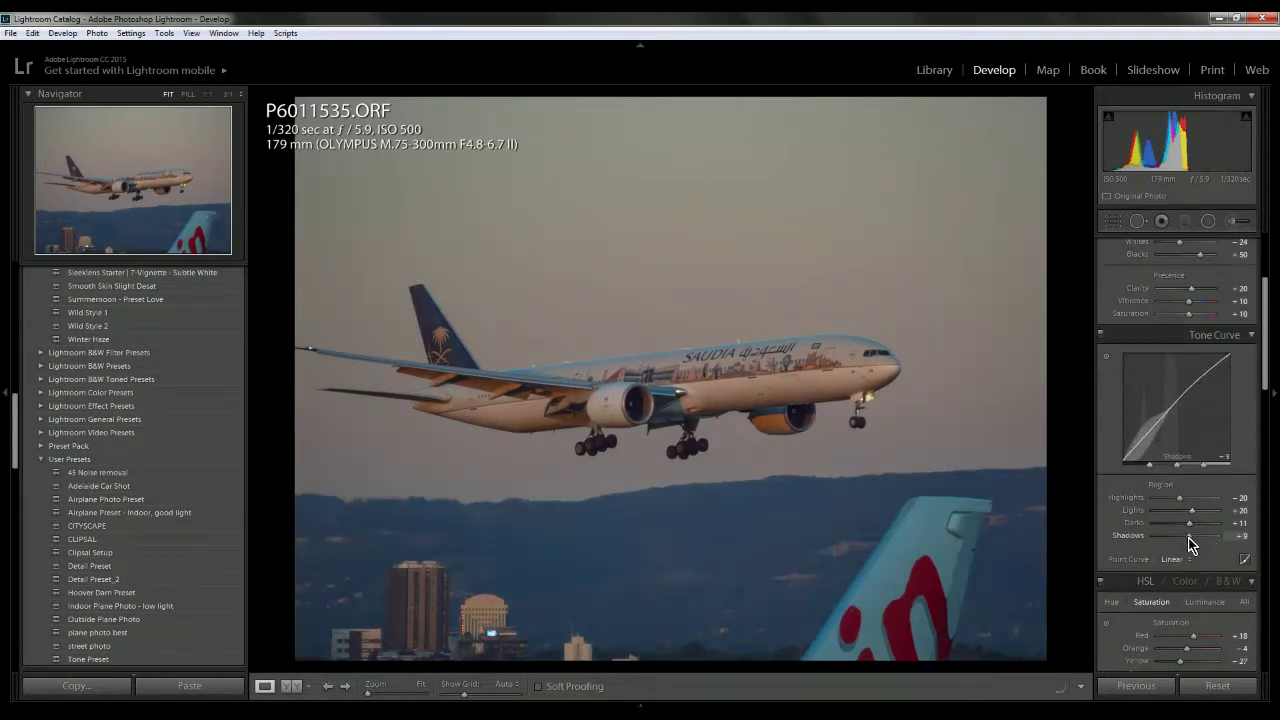
pyautogui.click(853, 346)
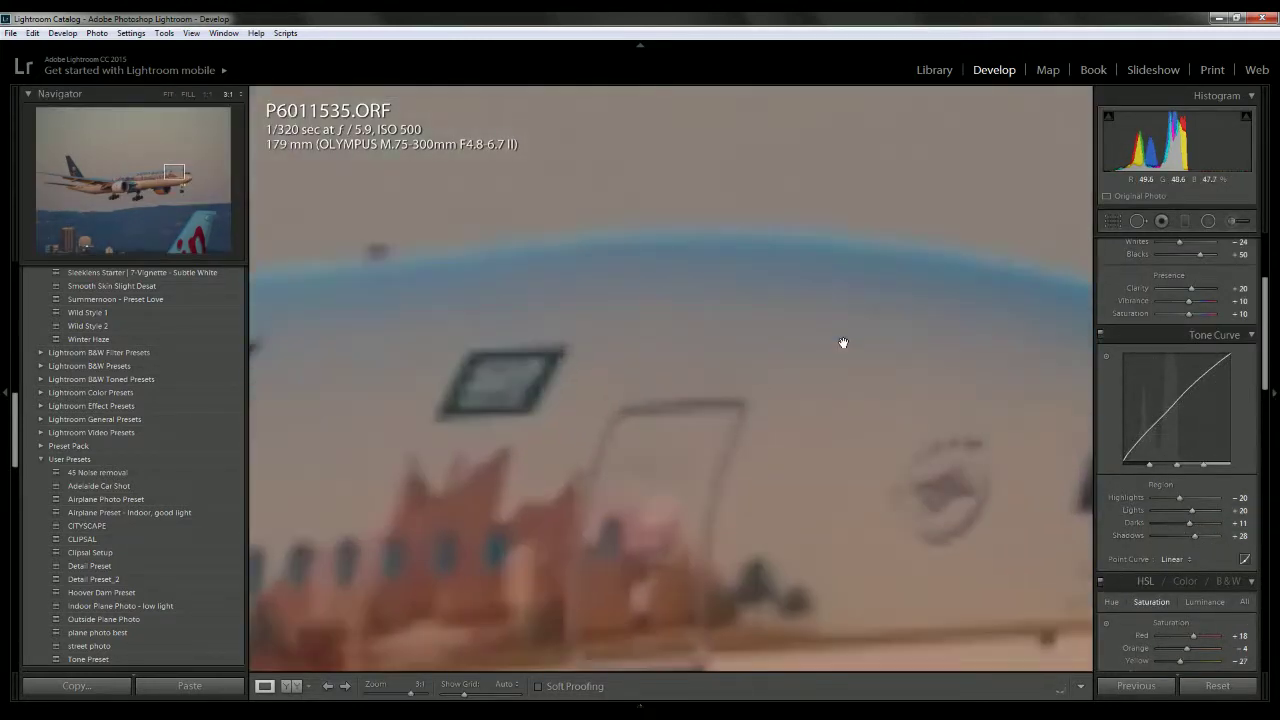
pyautogui.click(211, 93)
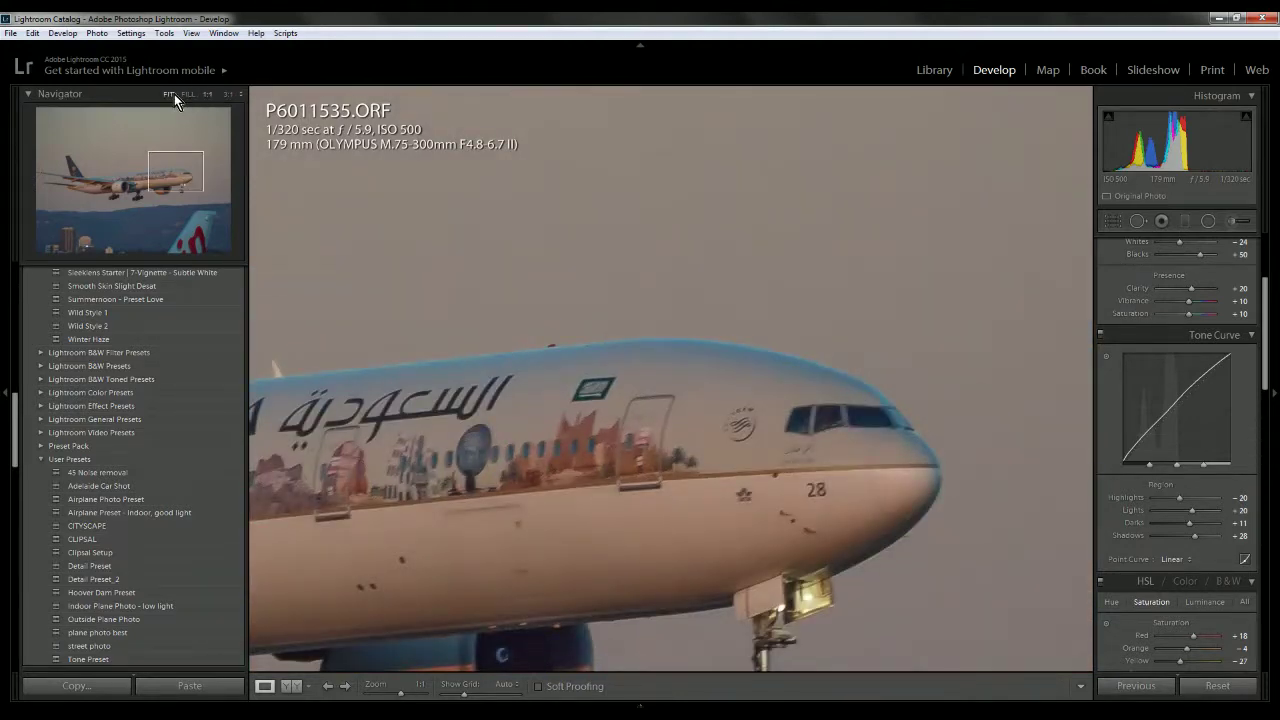
pyautogui.click(221, 95)
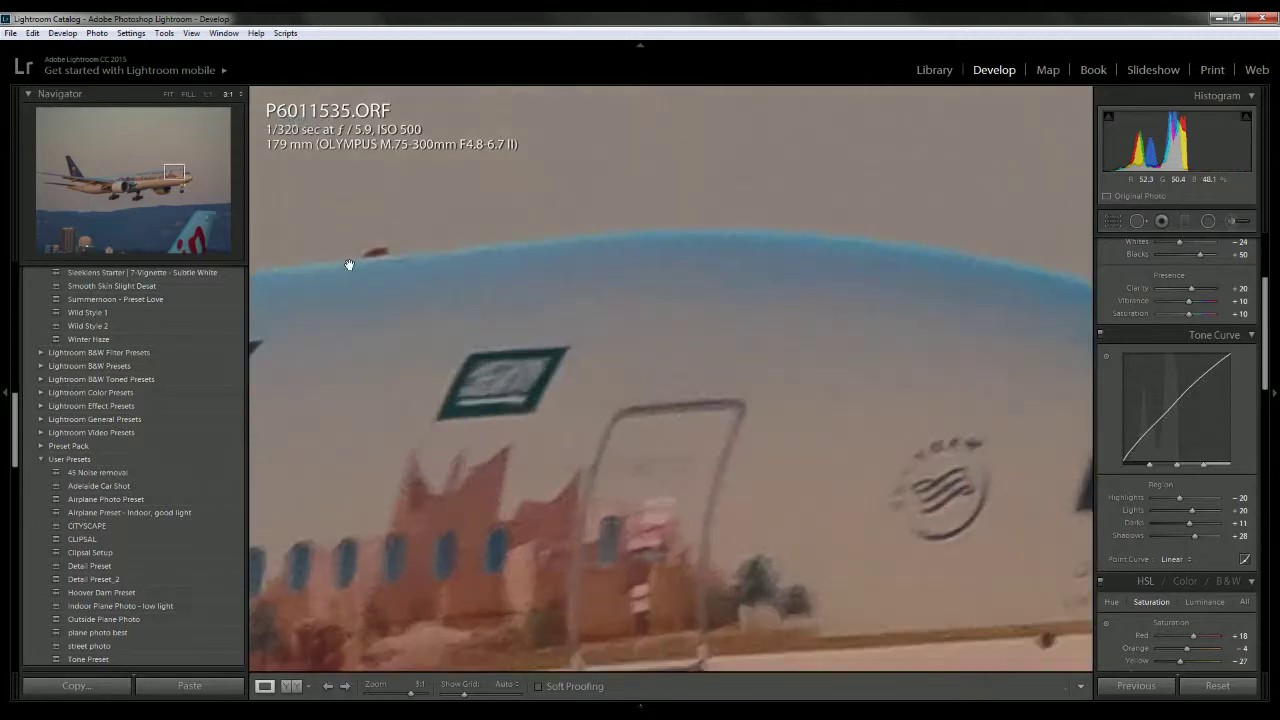
pyautogui.moveTo(457, 349); pyautogui.dragTo(914, 303)
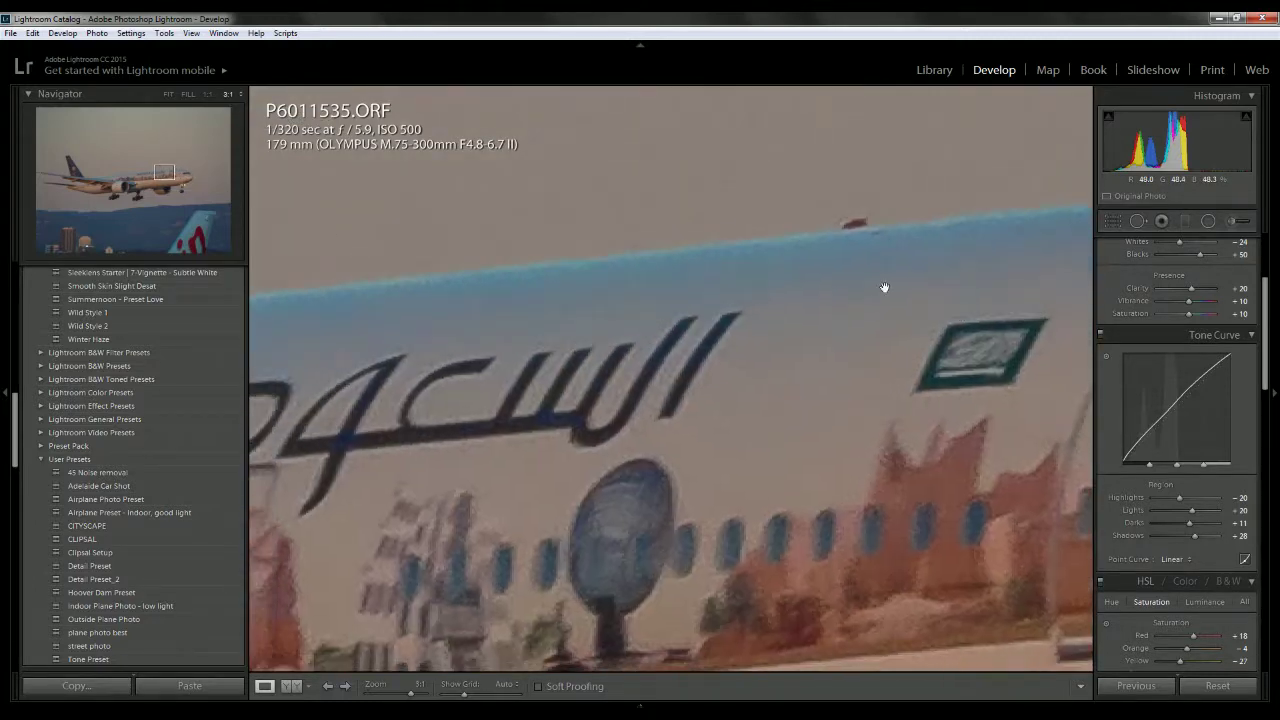
pyautogui.click(168, 94)
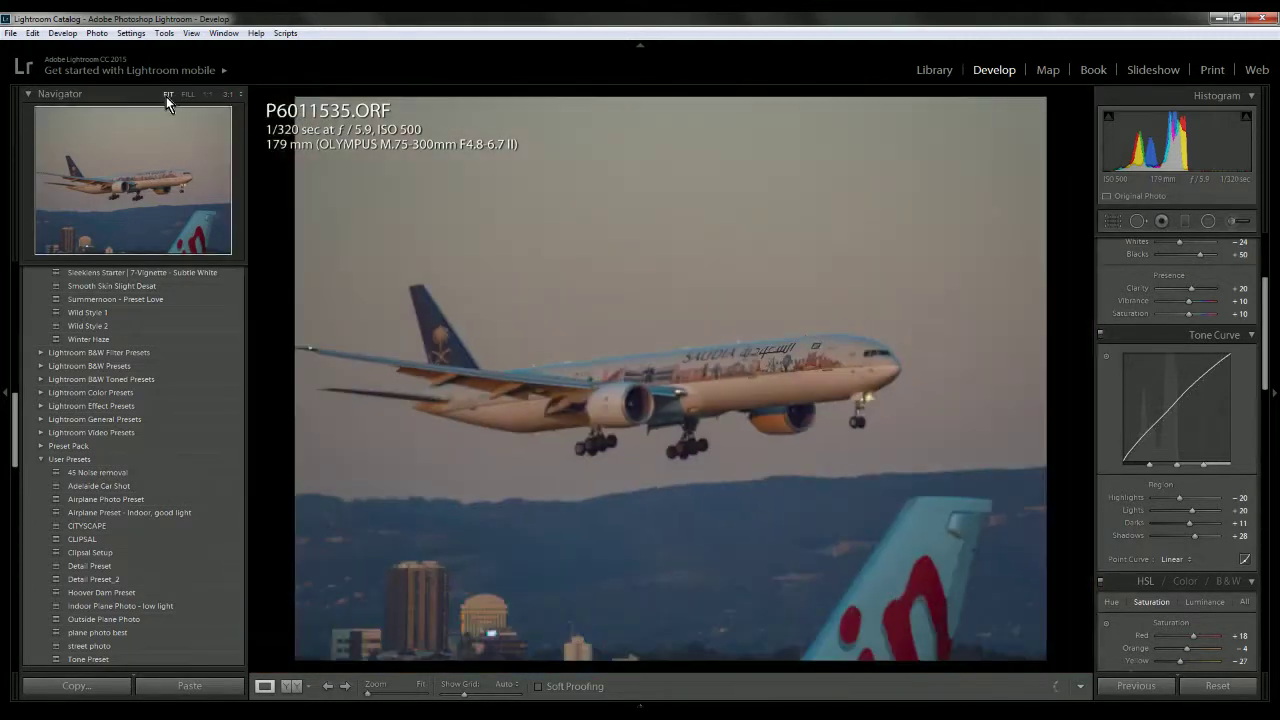
# Set the basic tone values to Highlights -7, Shadows +67 and Blacks +55
pyautogui.scroll(3, 1180, 437)
pyautogui.scroll(2, 1180, 437)
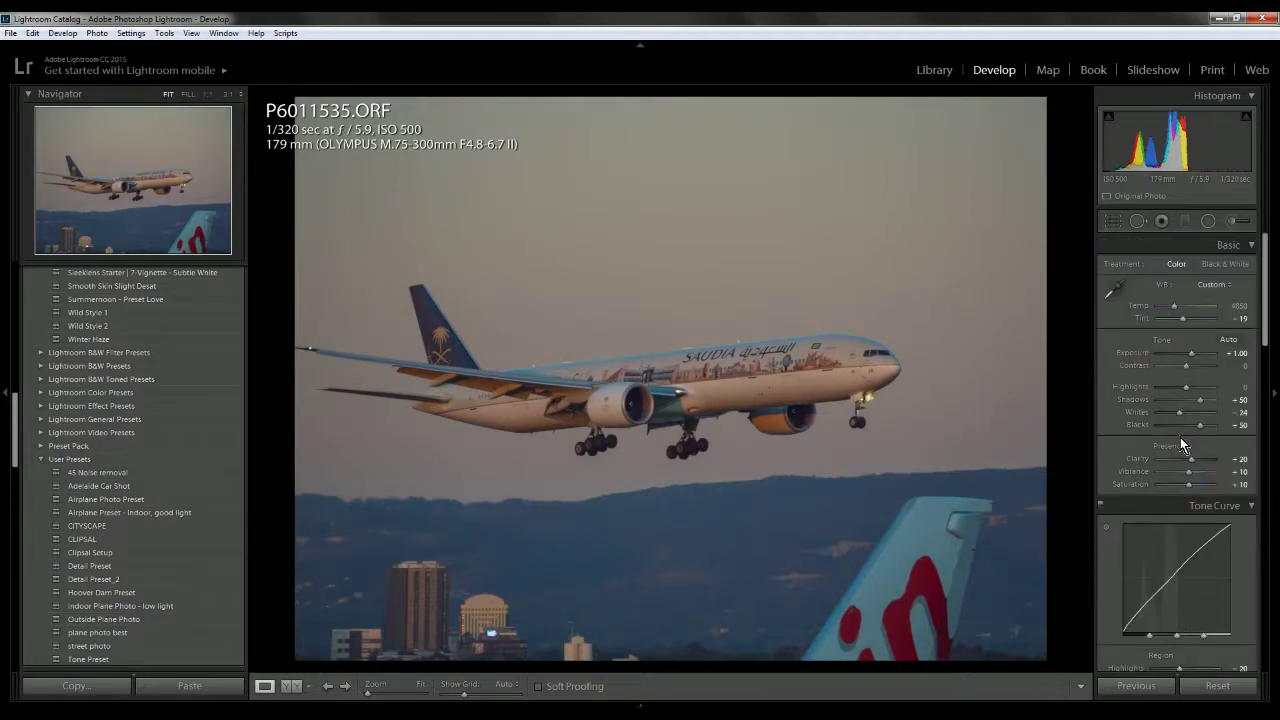
pyautogui.moveTo(1192, 405)
pyautogui.mouseDown()
pyautogui.moveTo(1210, 405)
pyautogui.moveTo(1171, 390)
pyautogui.moveTo(1186, 392)
pyautogui.mouseUp()
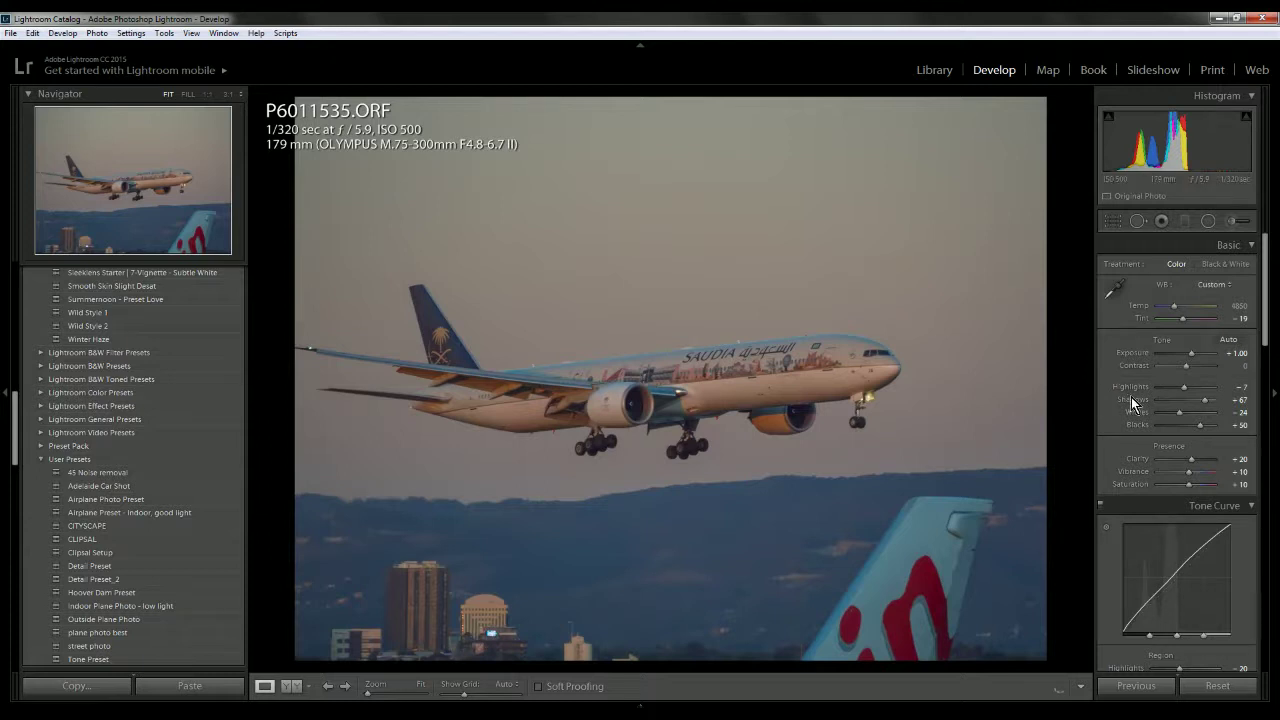
pyautogui.moveTo(1203, 429); pyautogui.dragTo(1204, 427)
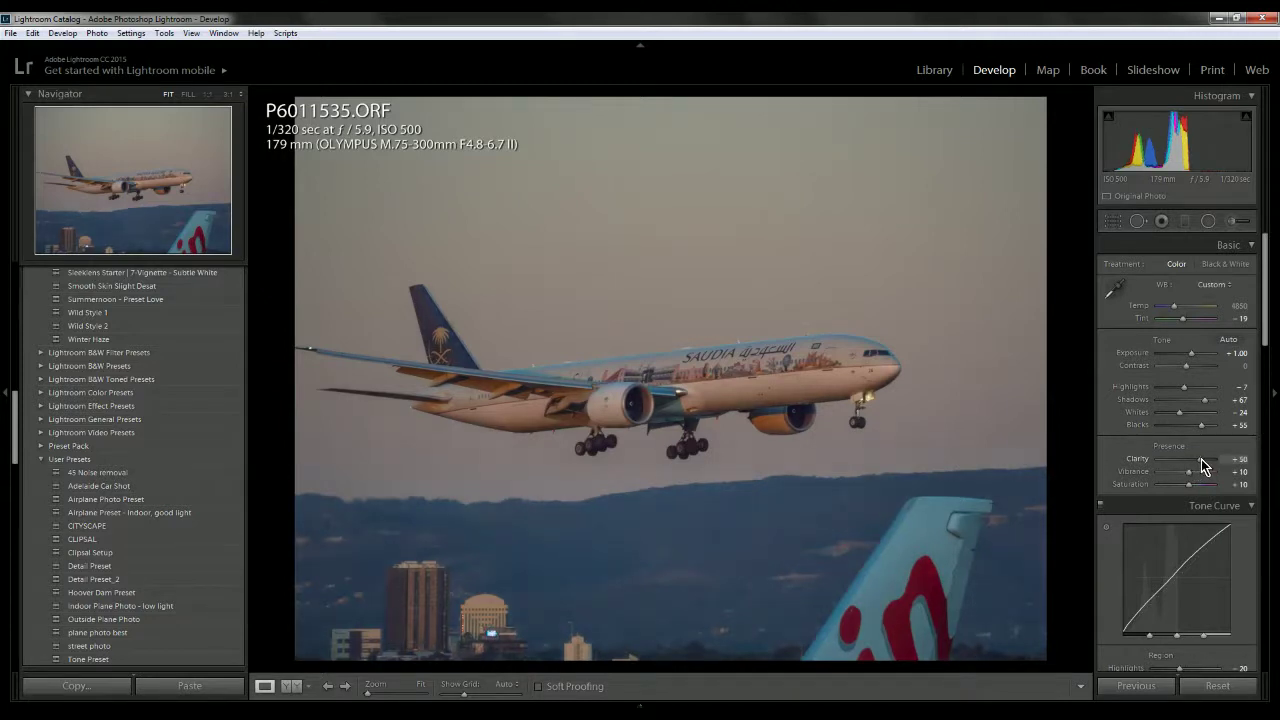
# Set Clarity to +25 and keep the photo in the Color treatment
pyautogui.moveTo(1192, 460); pyautogui.dragTo(1205, 458)
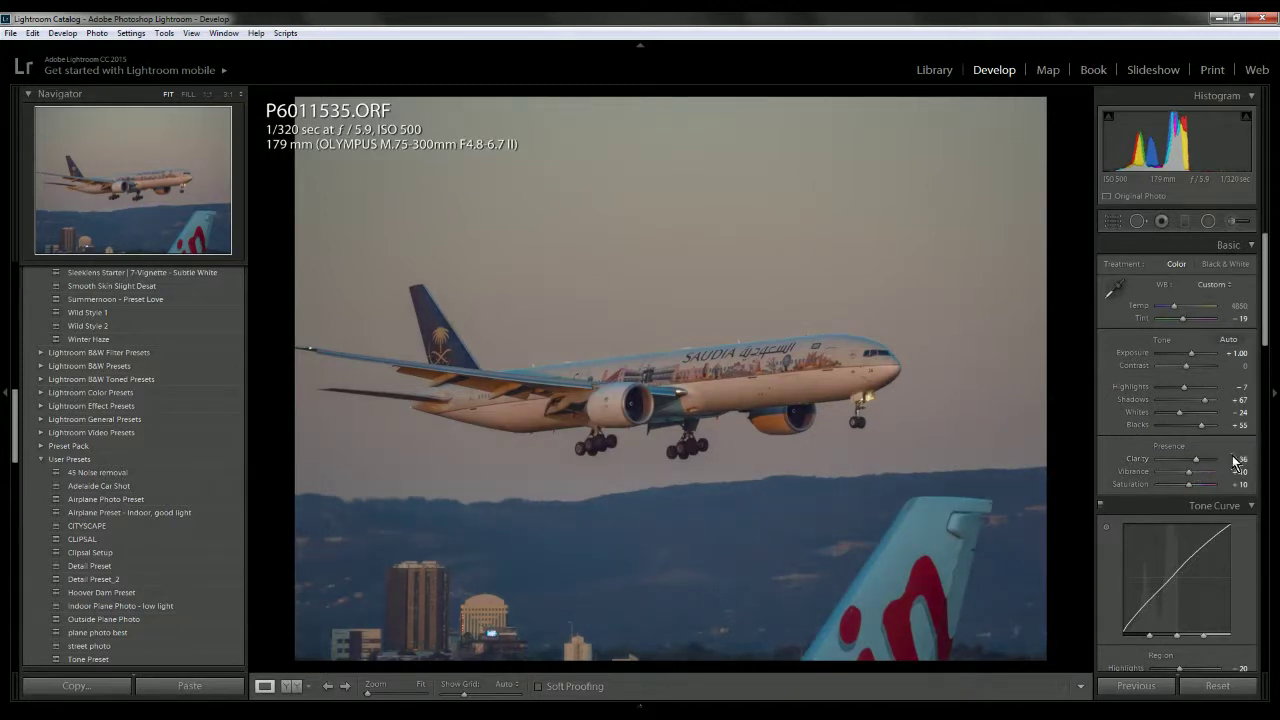
pyautogui.hotkey('ctrl', 'z')
pyautogui.click(1222, 264)
pyautogui.click(1177, 265)
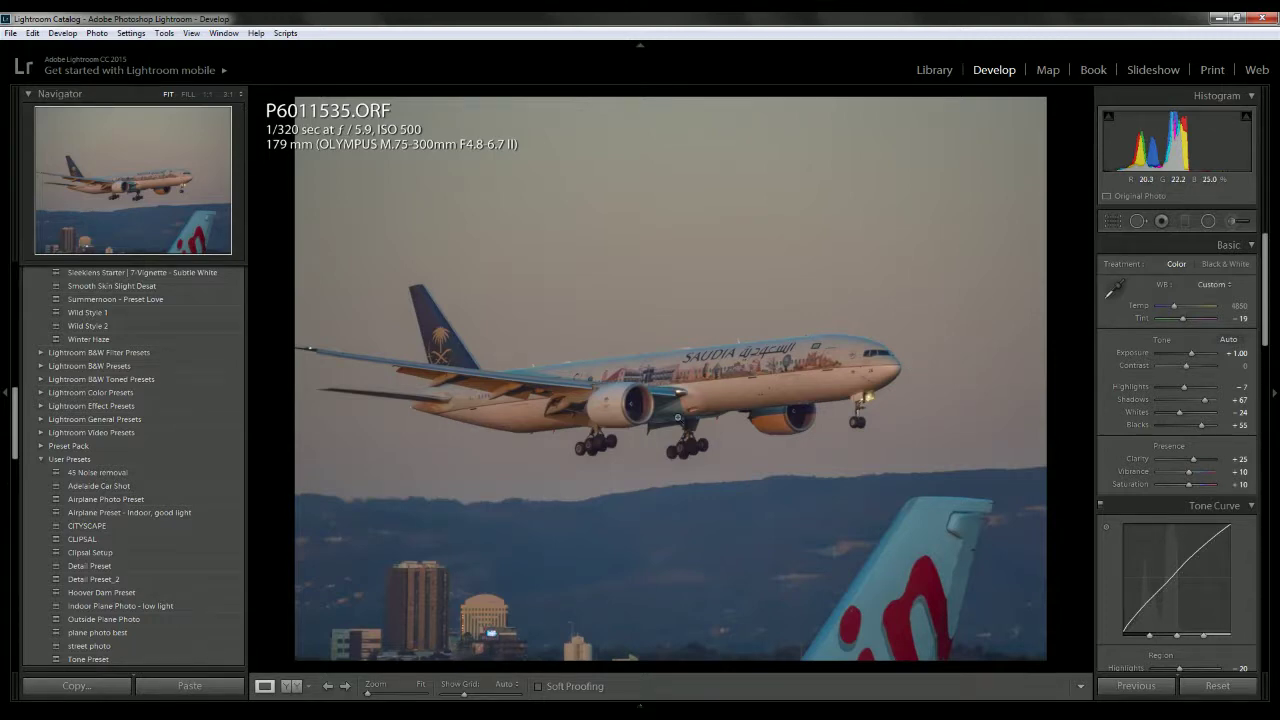
# Compare the edited photo with its unedited Before version
pyautogui.press('\\')
pyautogui.press('\\')
pyautogui.press('\\')
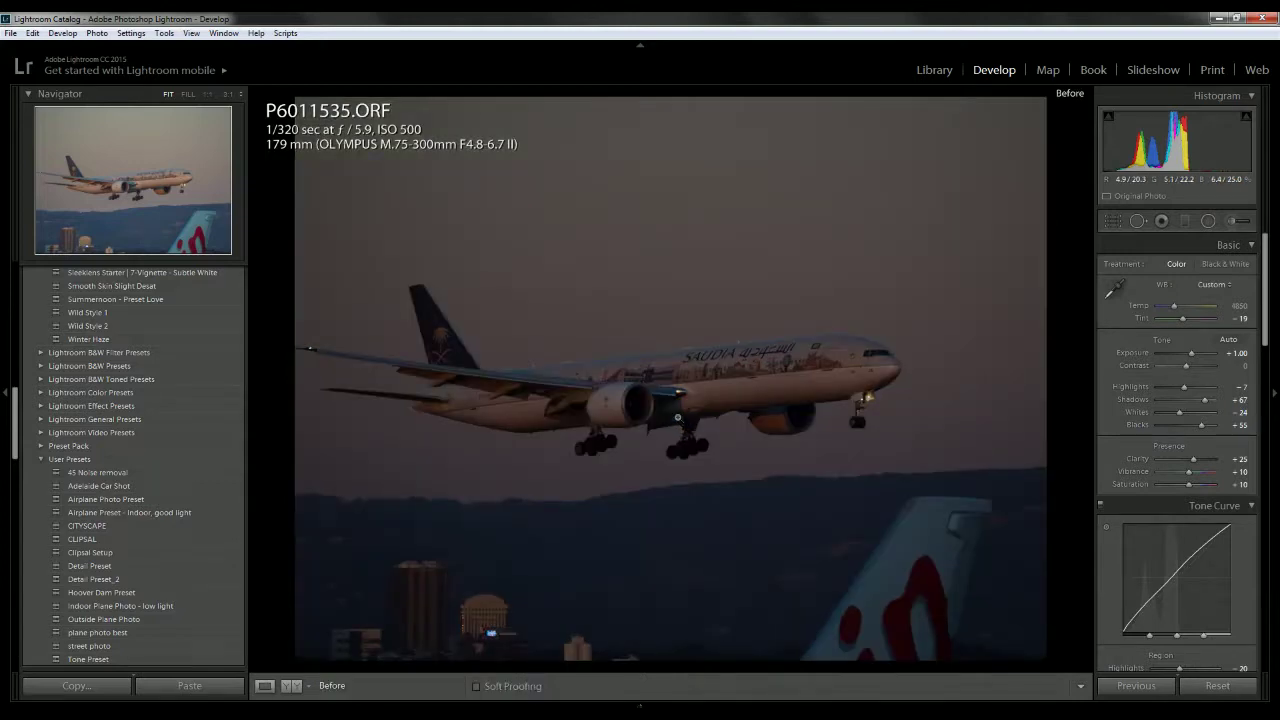
# Set the Exposure to +1.20, and check the nose and forward fuselage at 1:1
pyautogui.press('\\')
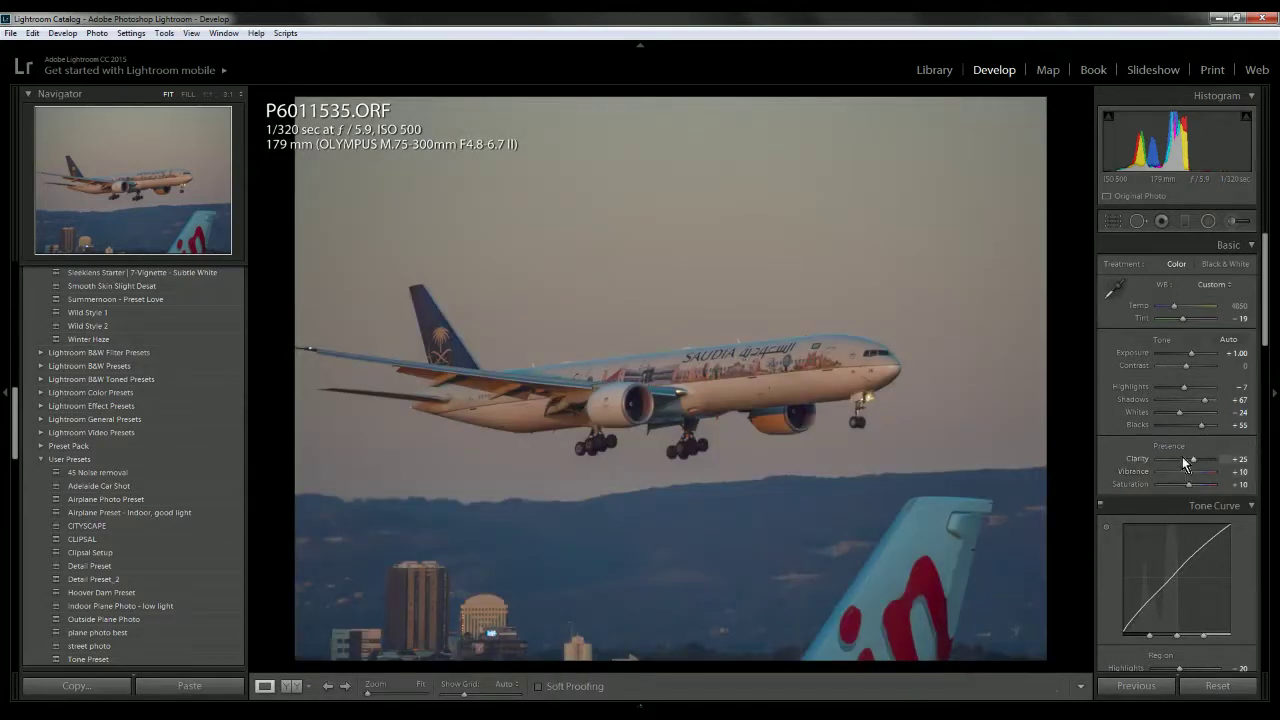
pyautogui.scroll(-3, 1182, 456)
pyautogui.scroll(3, 1182, 456)
pyautogui.moveTo(1192, 354); pyautogui.dragTo(1192, 354)
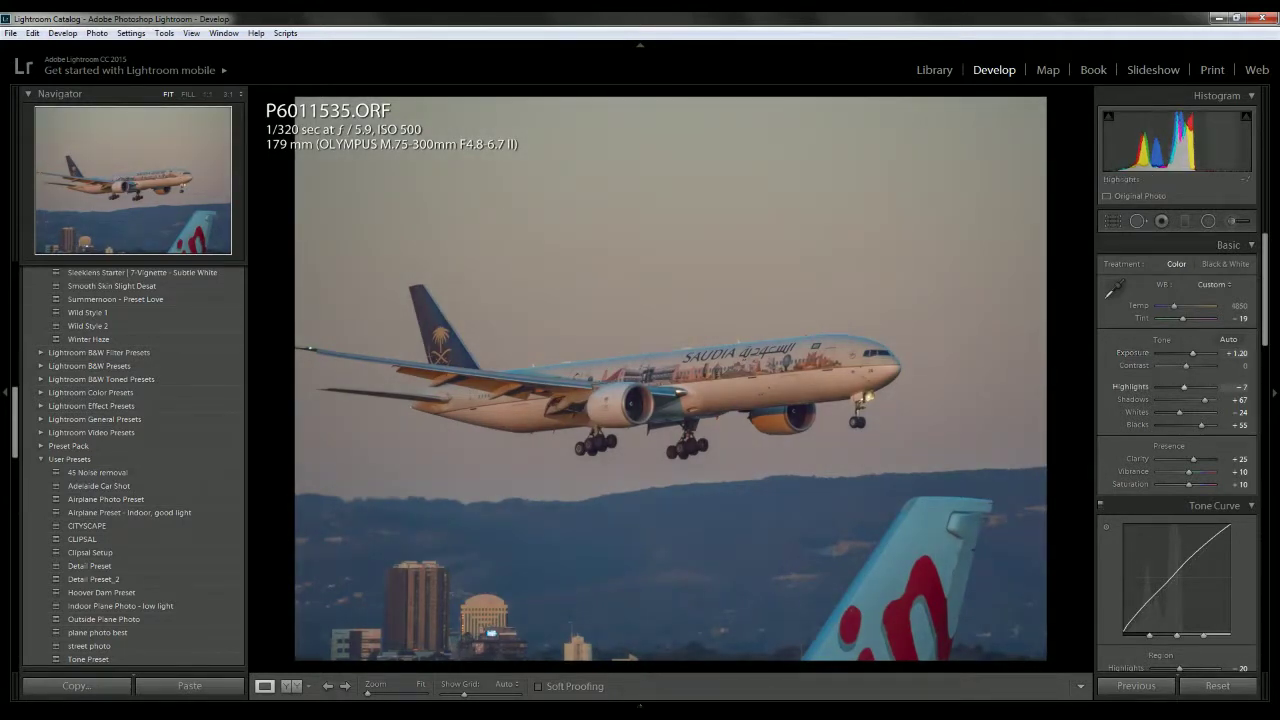
pyautogui.moveTo(1229, 353); pyautogui.dragTo(1226, 353)
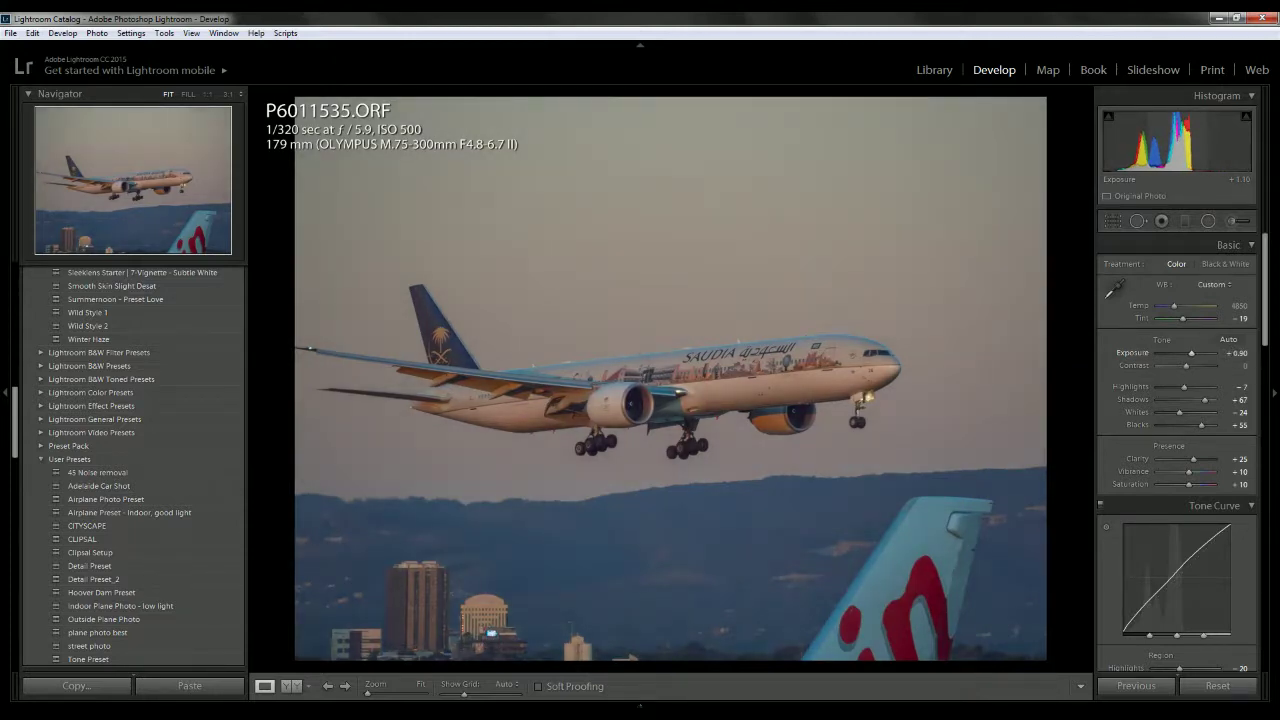
pyautogui.moveTo(1229, 353)
pyautogui.mouseDown()
pyautogui.moveTo(1262, 353)
pyautogui.moveTo(1229, 353)
pyautogui.mouseUp()
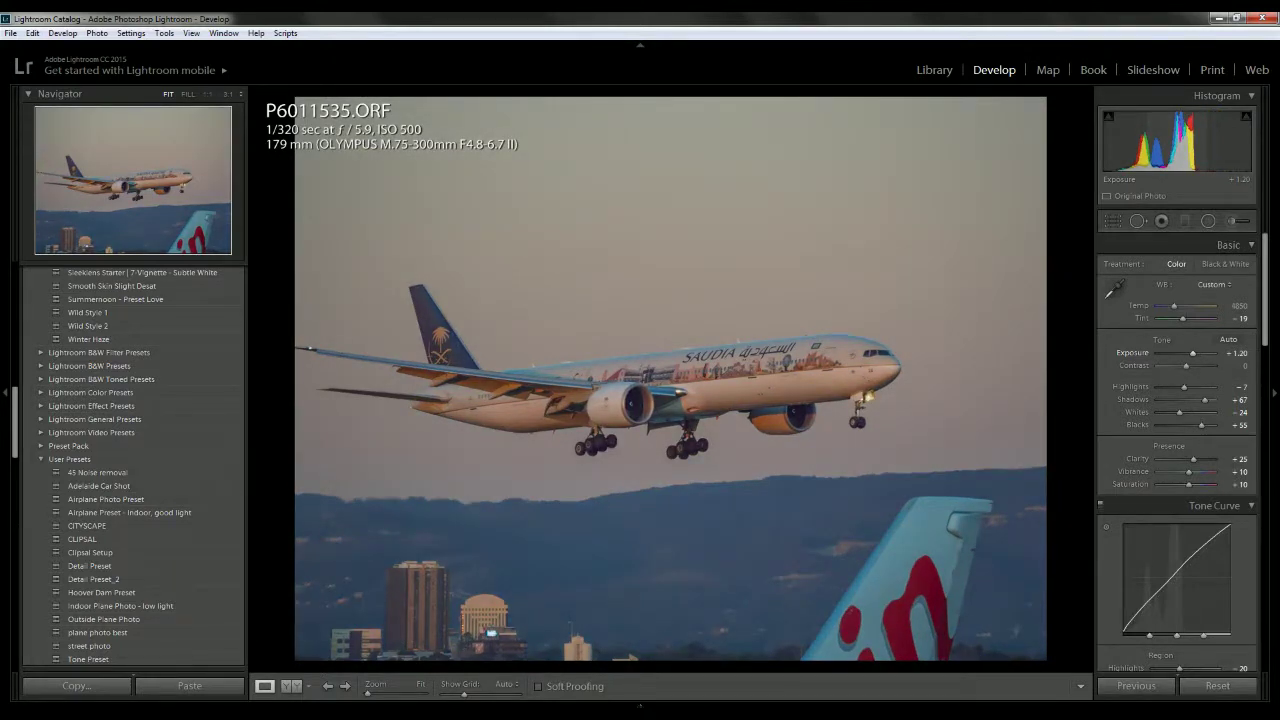
pyautogui.click(837, 366)
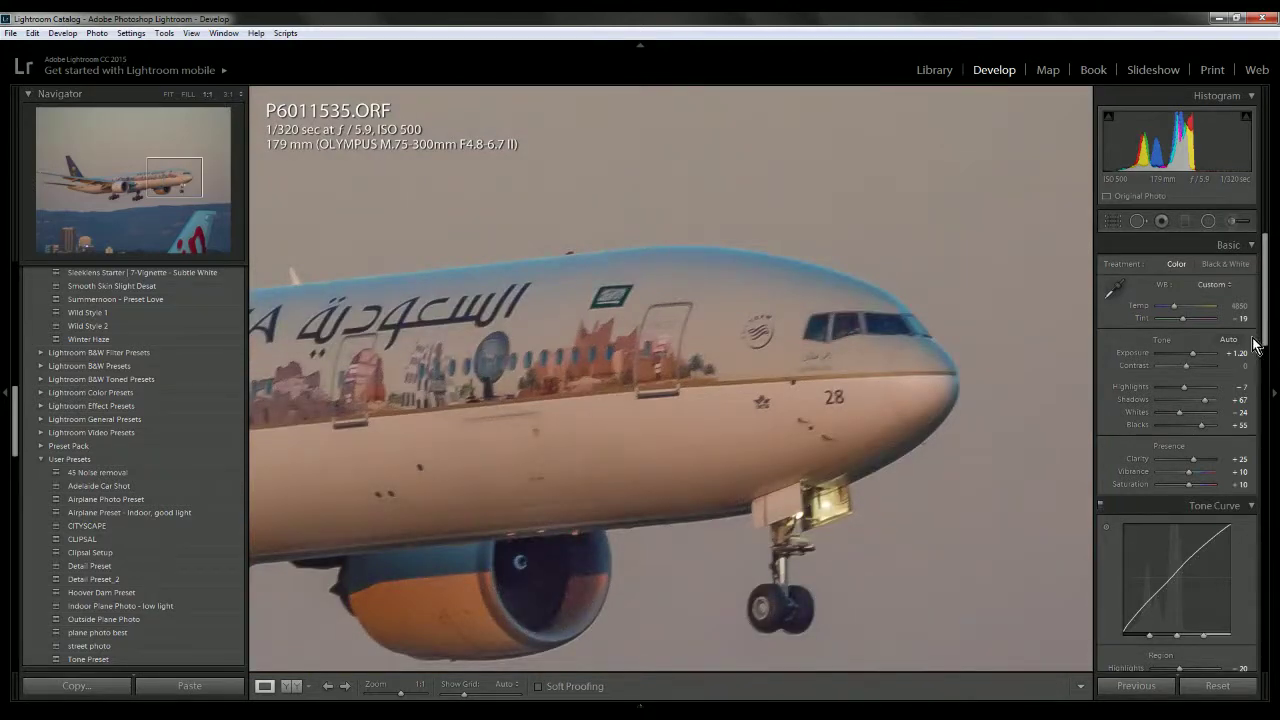
pyautogui.click(168, 95)
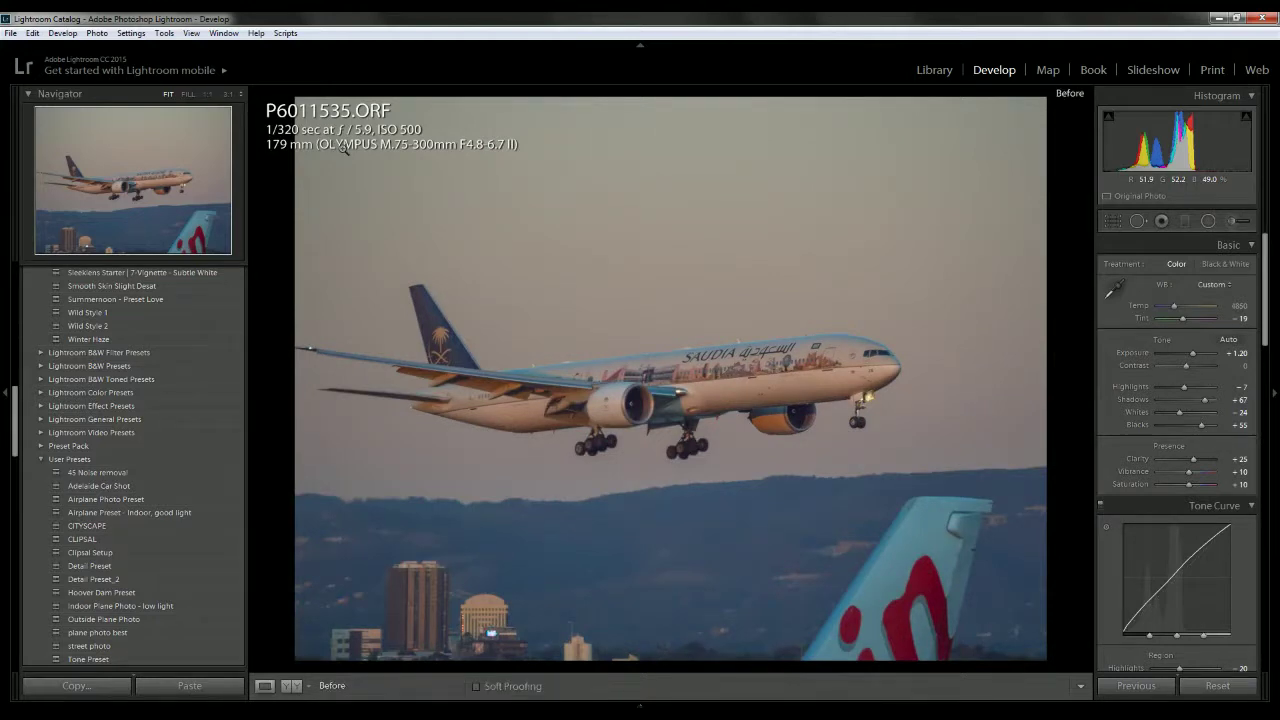
# Compare the brightened photo with its Before version at full-image view
pyautogui.press('\\')
pyautogui.press('\\')
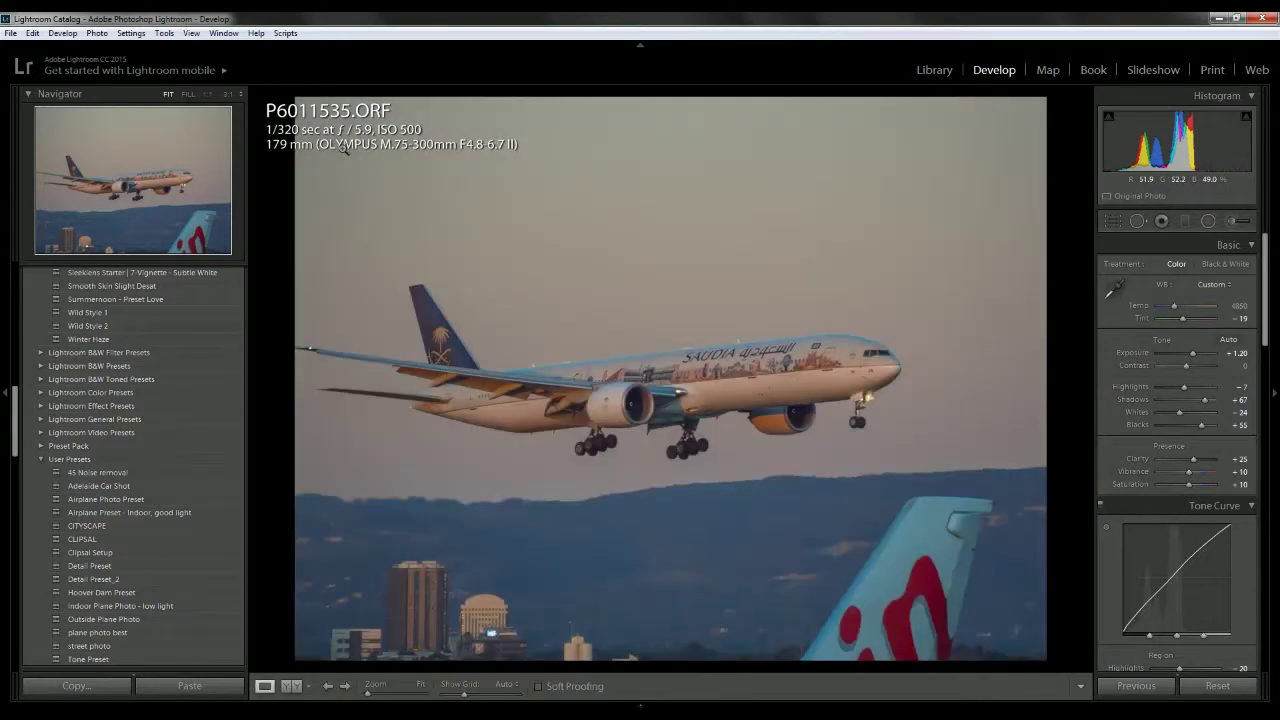
pyautogui.press('\\')
pyautogui.press('\\')
# Try automatic straightening of the photo with Crop & Straighten, and reset the crop
pyautogui.click(1114, 225)
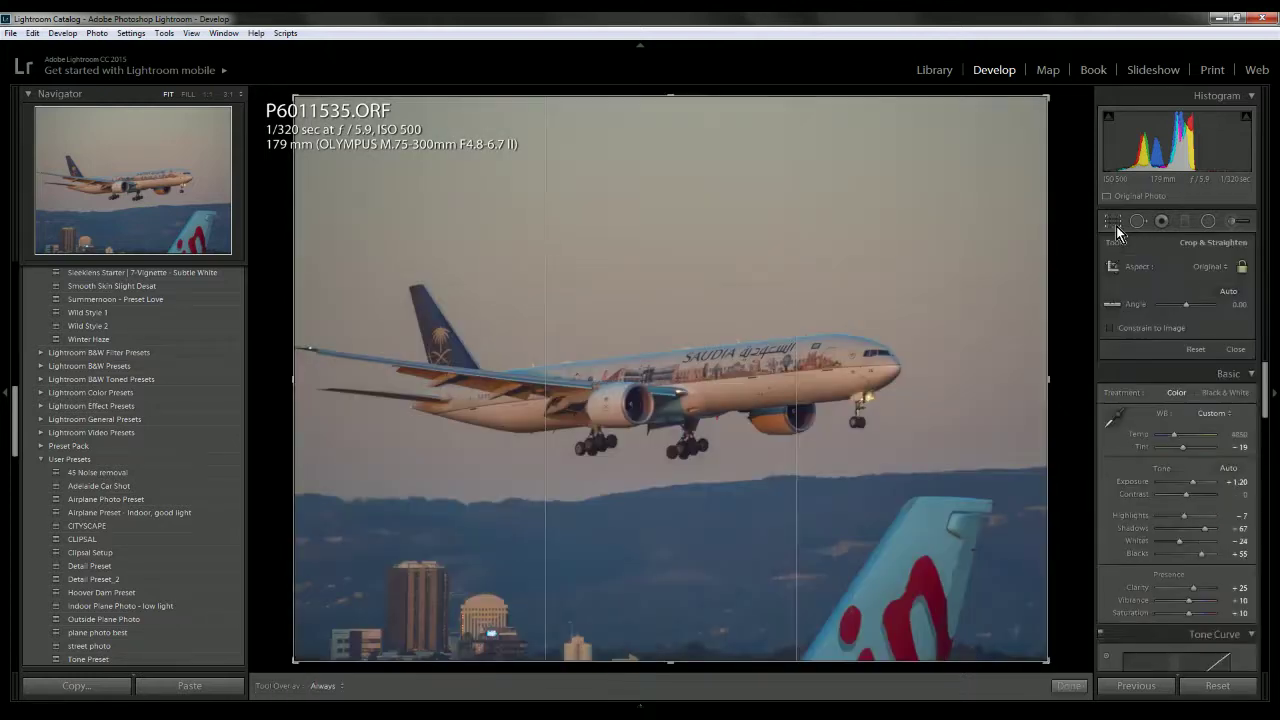
pyautogui.click(1224, 293)
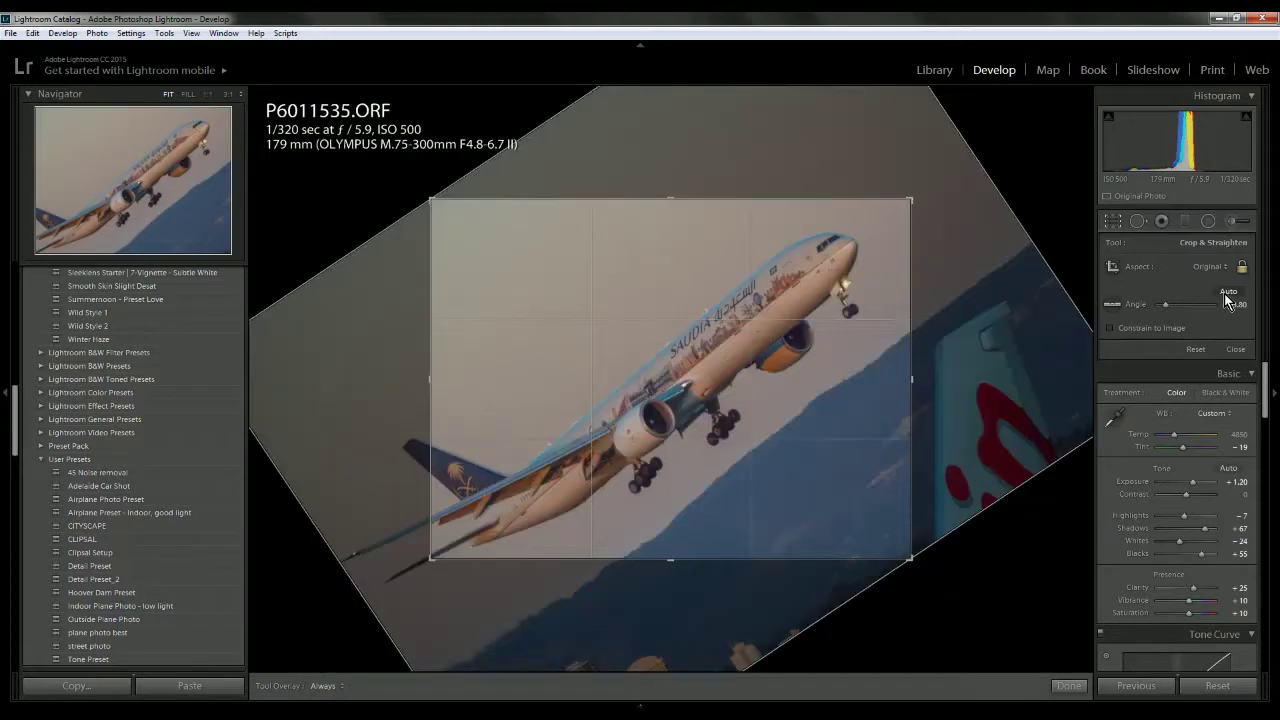
pyautogui.click(1196, 351)
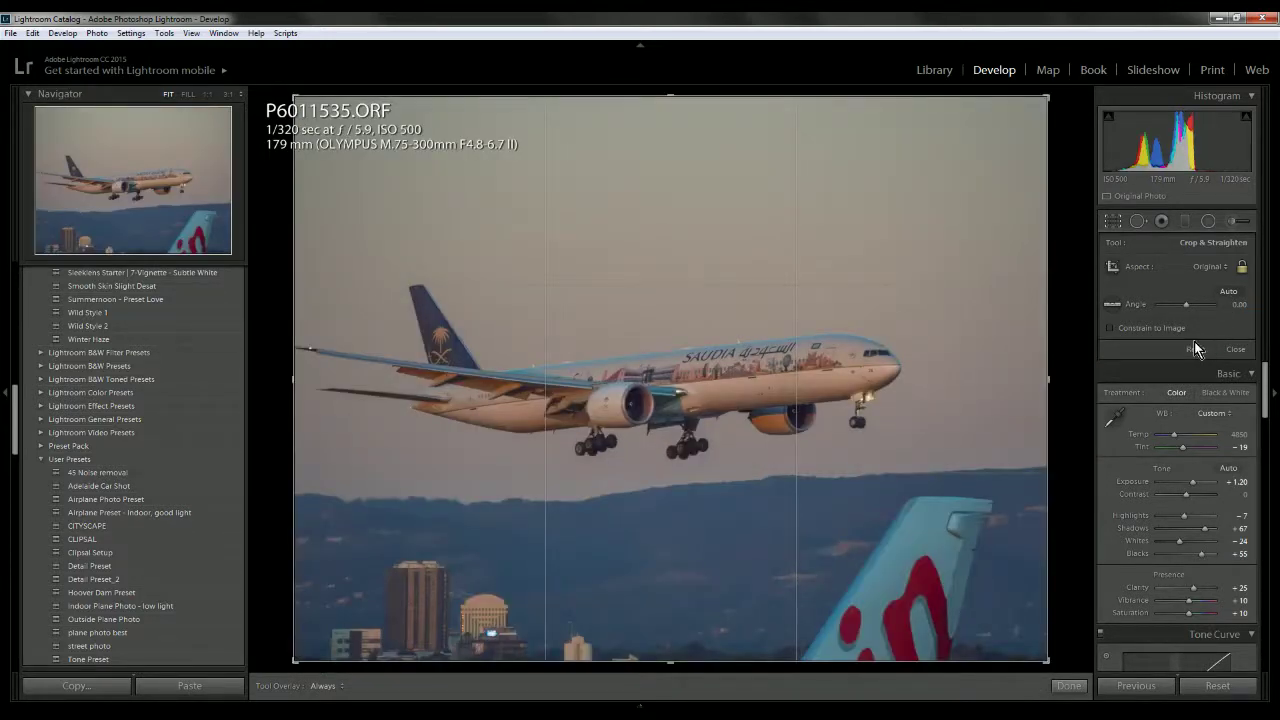
# Crop the photo to a 16 x 9 aspect framing the whole aircraft, and check the fuselage lettering at 1:1
pyautogui.click(1200, 267)
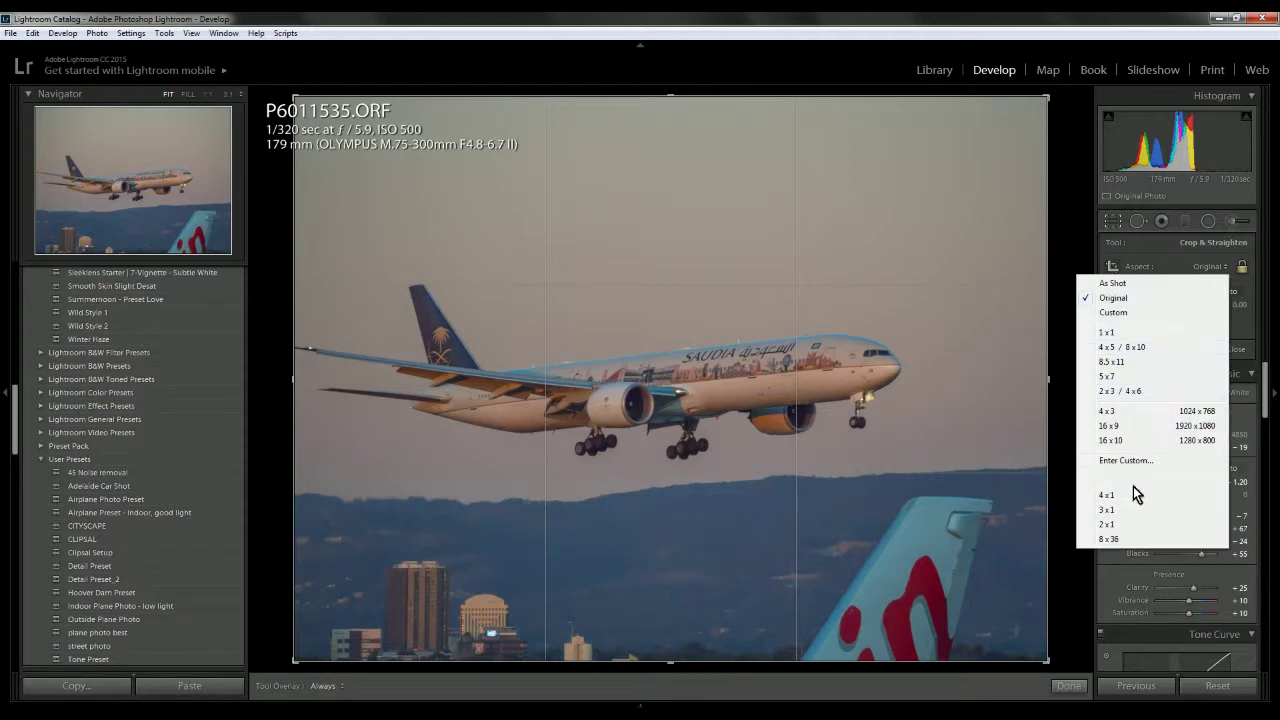
pyautogui.click(1112, 426)
pyautogui.moveTo(805, 389); pyautogui.dragTo(840, 385)
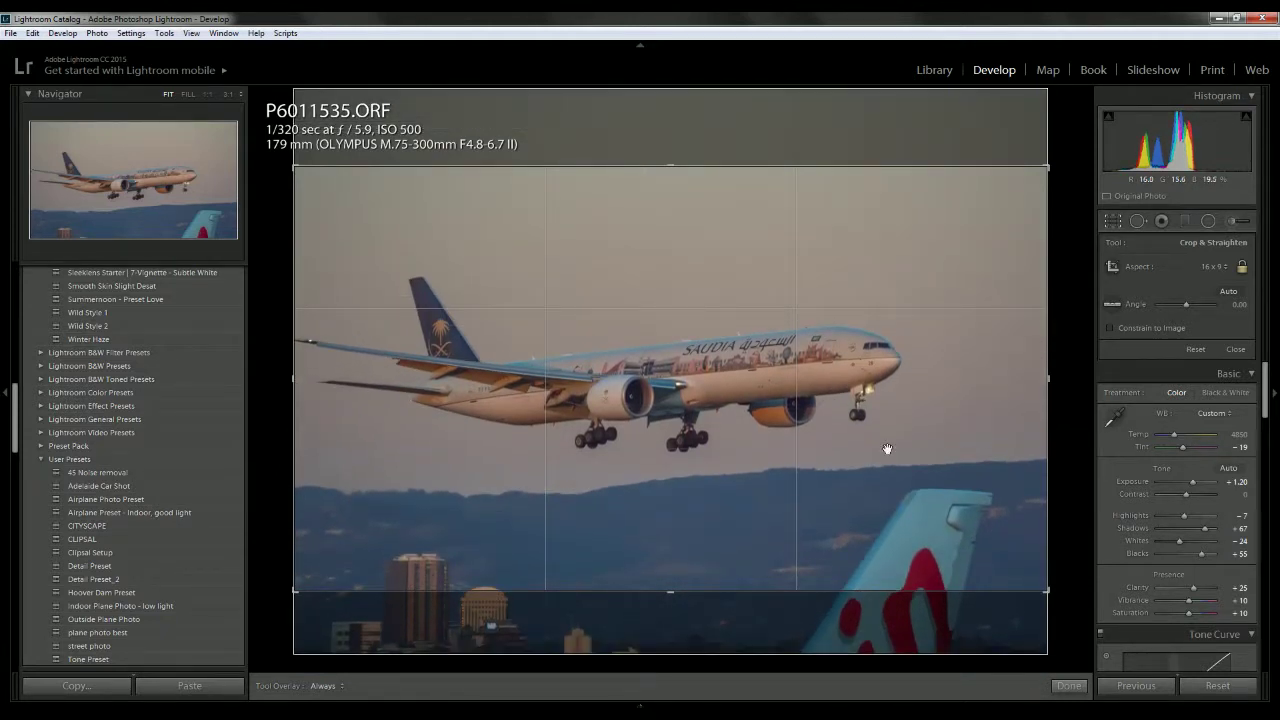
pyautogui.click(1069, 686)
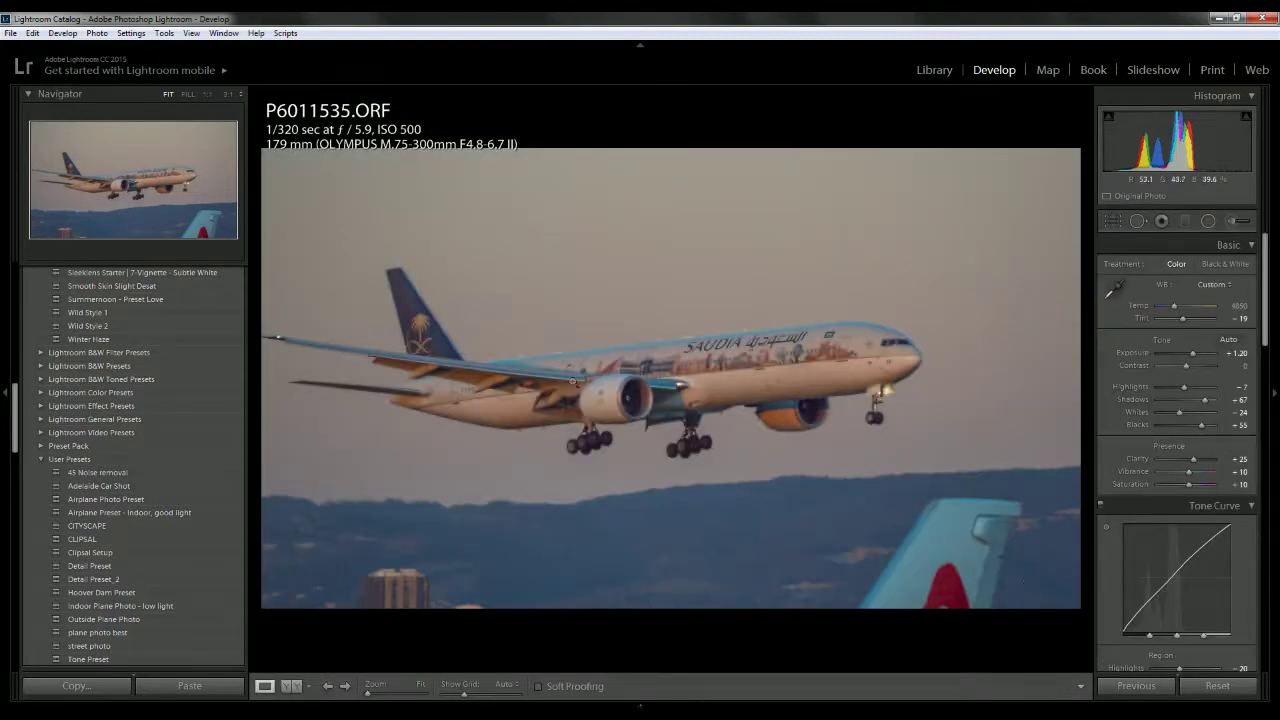
pyautogui.click(797, 358)
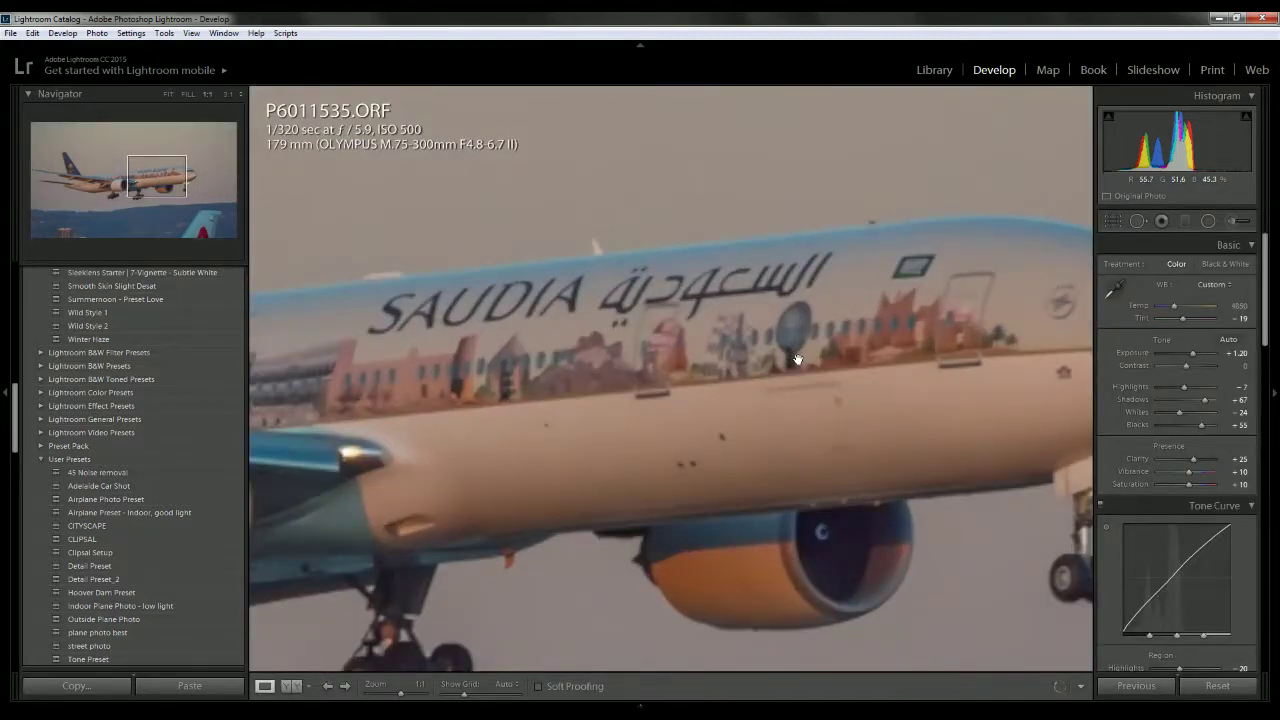
pyautogui.click(797, 358)
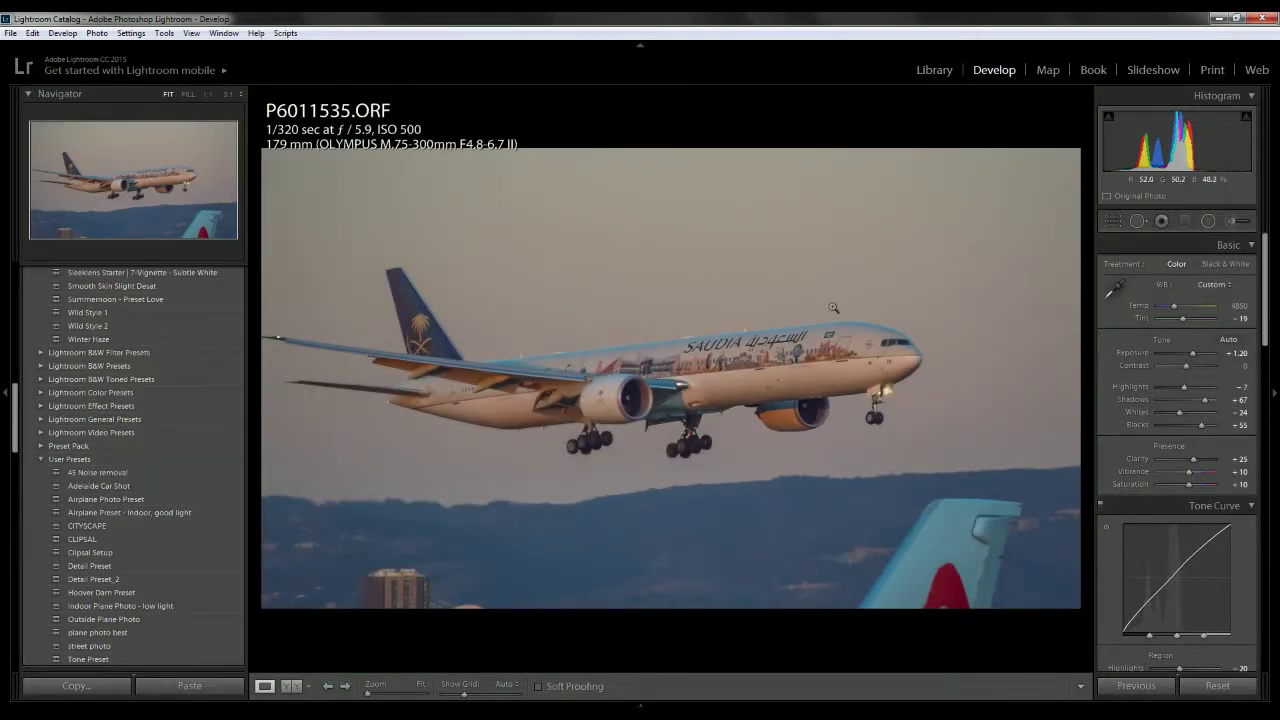
# Recrop to a custom-aspect panoramic strip that holds the whole aircraft, cutting out the tail fin and buildings below and part of the sky above
pyautogui.click(1111, 222)
pyautogui.moveTo(794, 397); pyautogui.dragTo(798, 347)
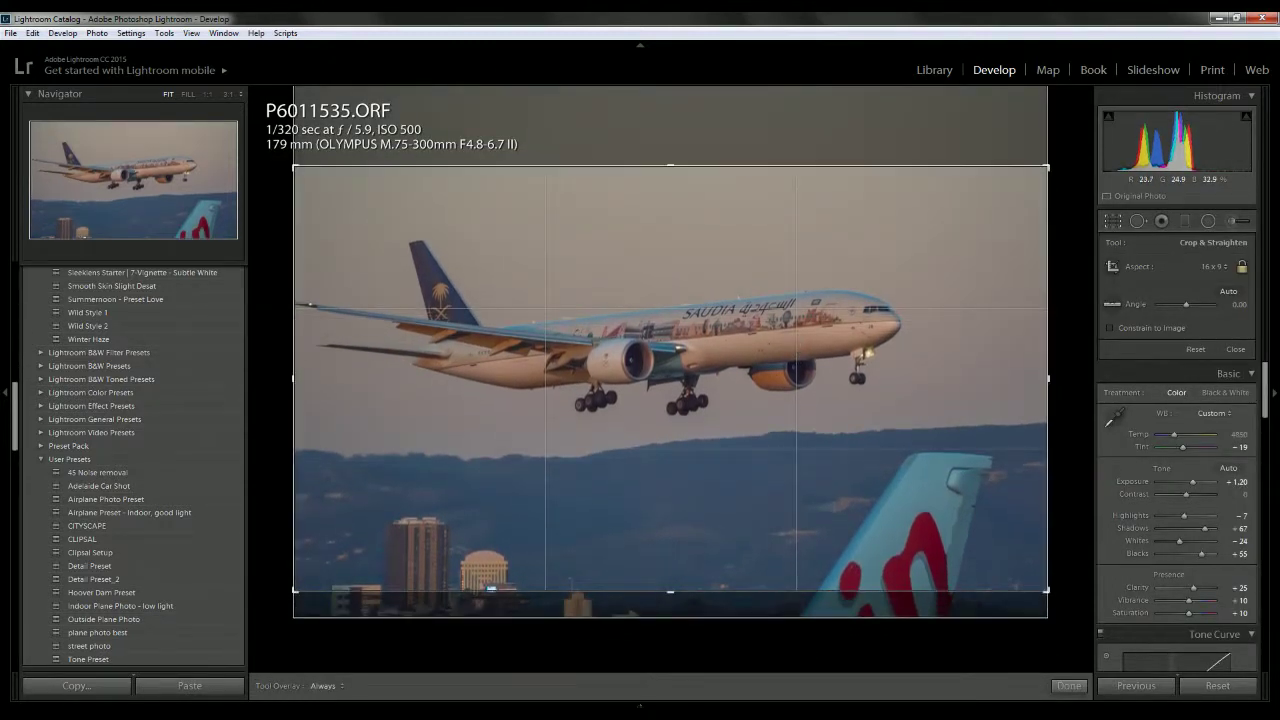
pyautogui.moveTo(1046, 590); pyautogui.dragTo(990, 535)
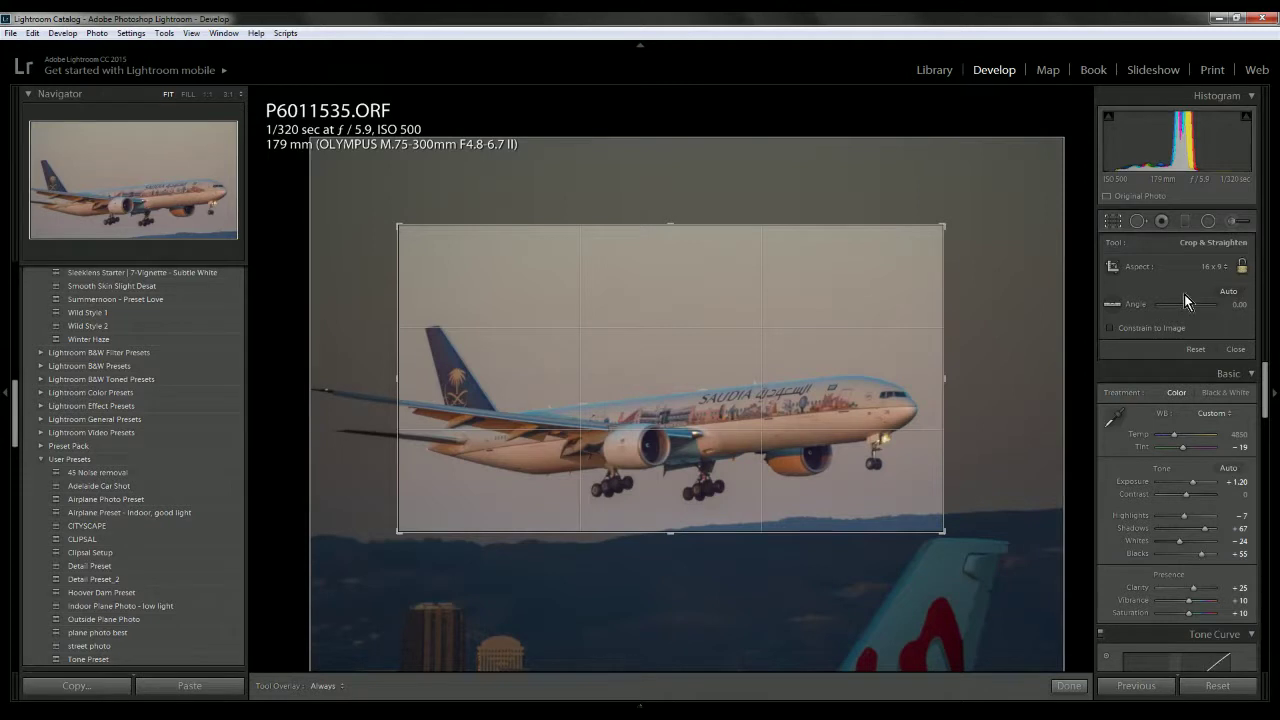
pyautogui.moveTo(398, 379); pyautogui.dragTo(279, 379)
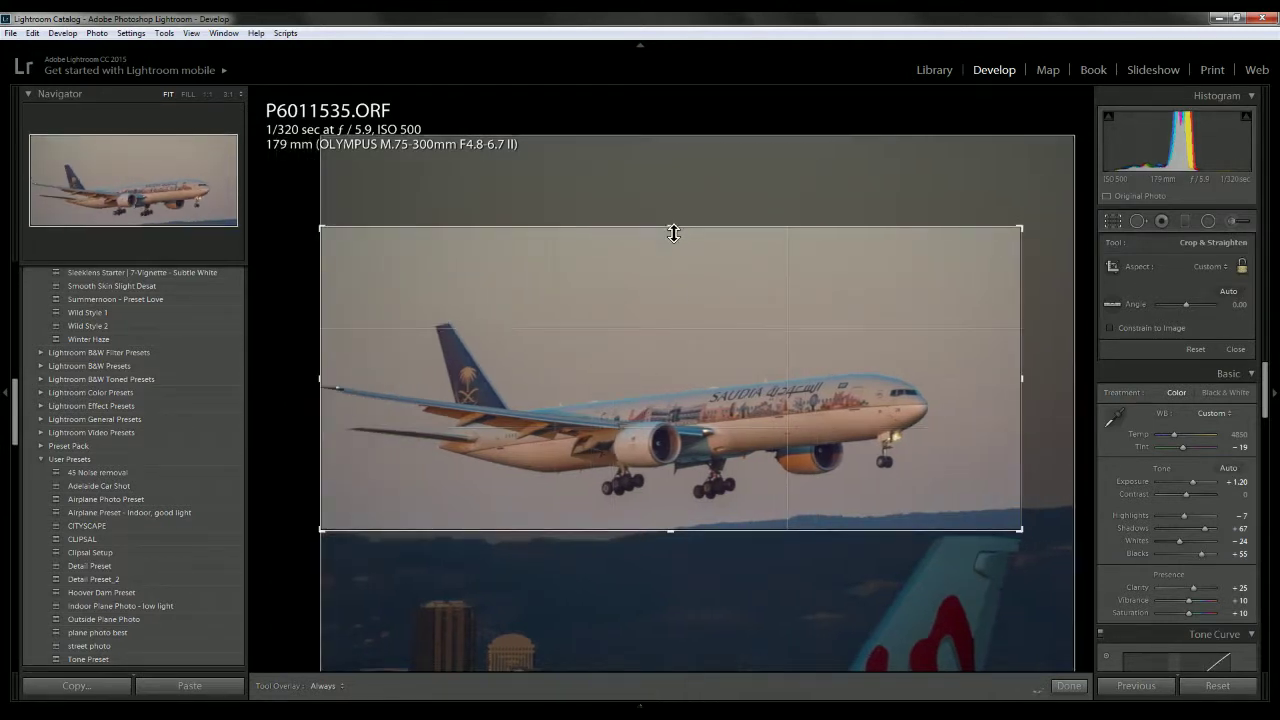
pyautogui.moveTo(673, 233); pyautogui.dragTo(674, 249)
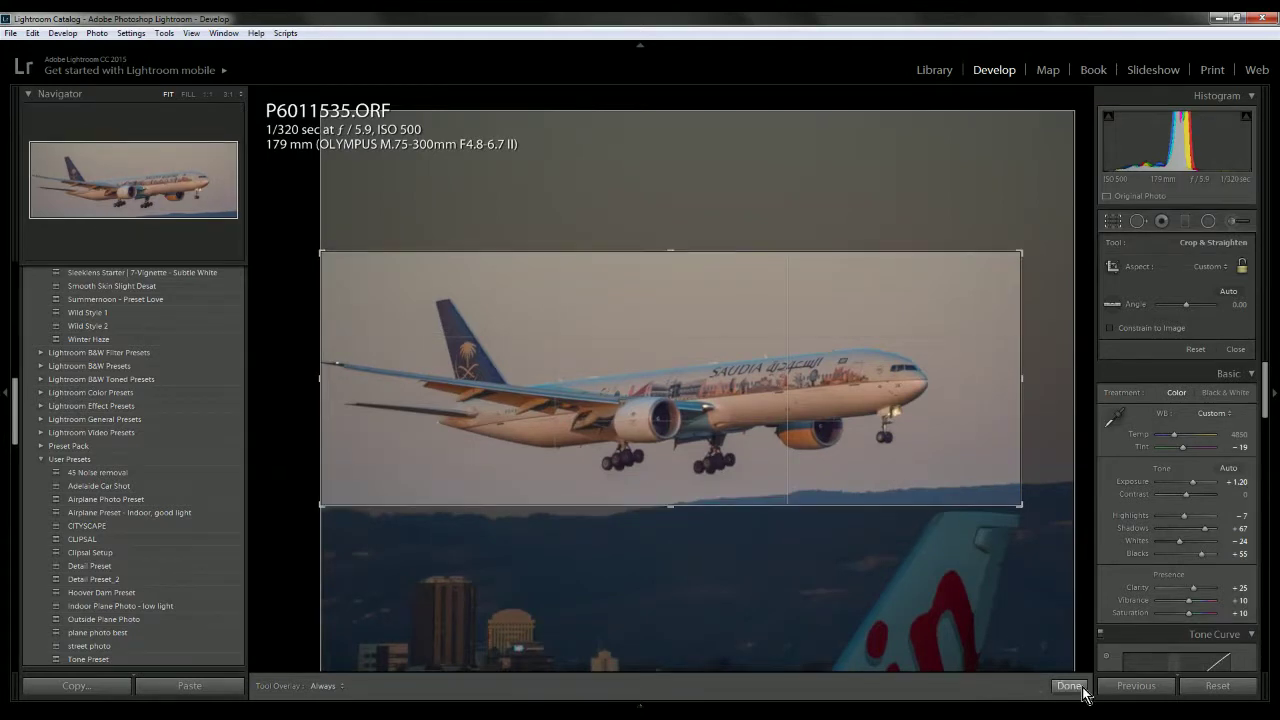
pyautogui.click(1068, 686)
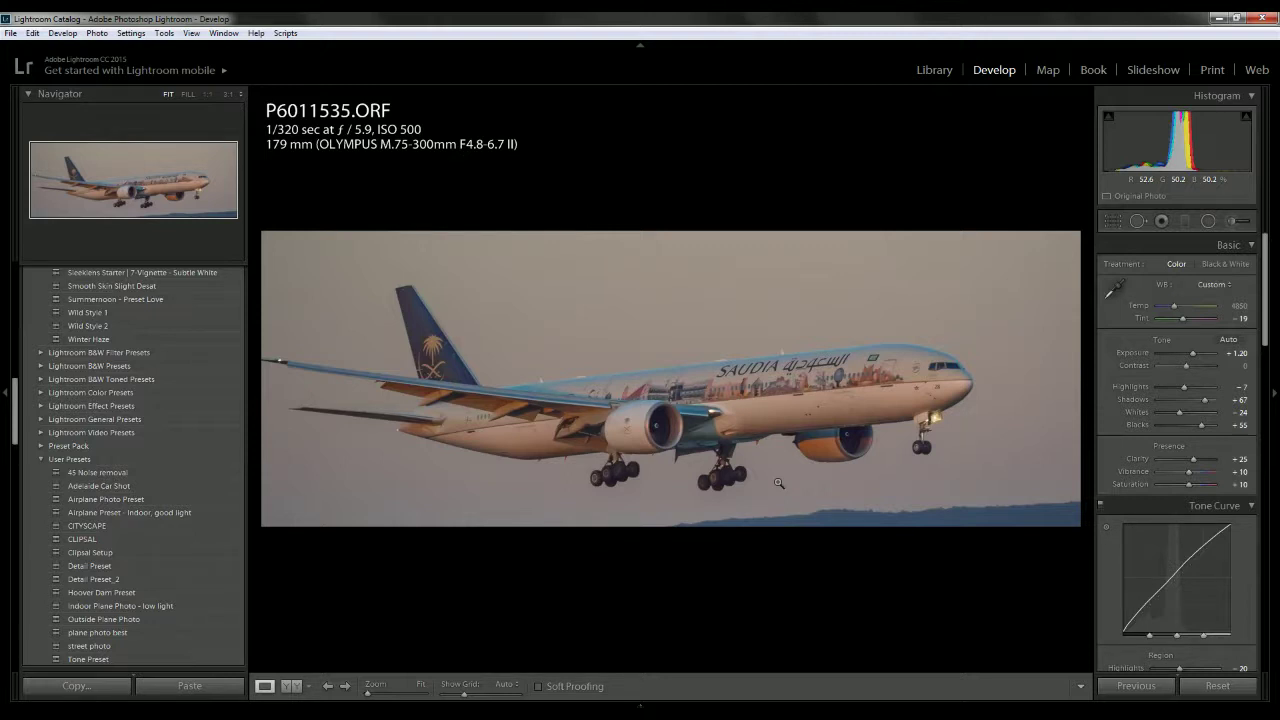
# Compare the panoramic crop with the Before version of the photo
pyautogui.press('\\')
pyautogui.press('\\')
pyautogui.press('\\')
pyautogui.press('\\')
# Change the crop back to a 16 x 9 aspect and reposition it around the aircraft, keeping the hills in frame
pyautogui.click(1114, 220)
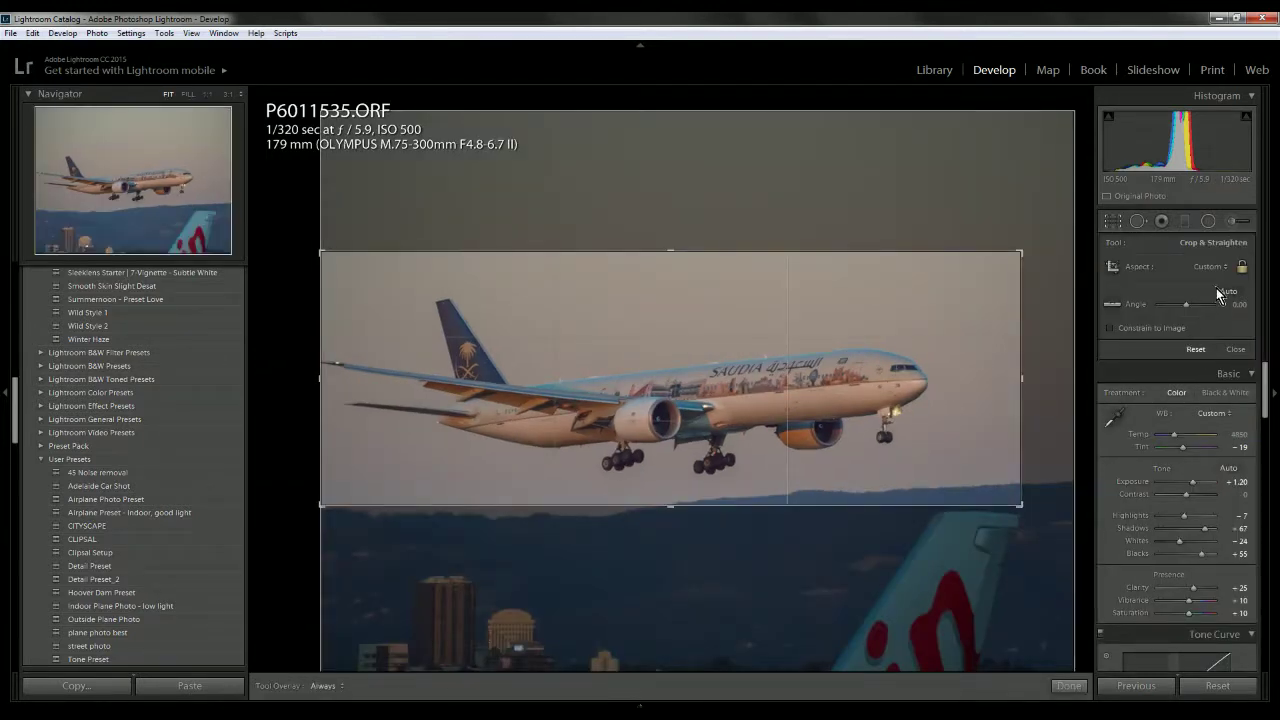
pyautogui.click(1210, 266)
pyautogui.click(1112, 430)
pyautogui.moveTo(778, 418); pyautogui.dragTo(806, 377)
pyautogui.click(1069, 686)
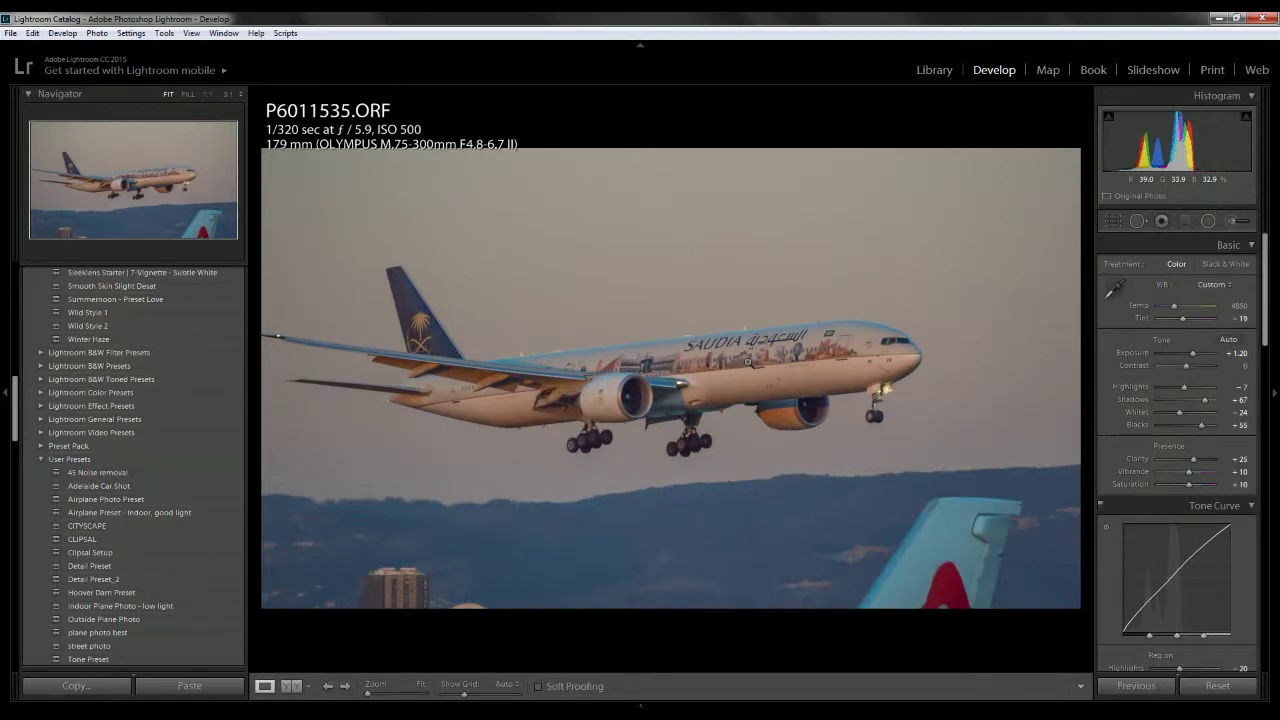
# Browse the unedited neighbouring Saudia shots in the Library, and examine the fuselage and nose of P6011537.ORF at 1:1
pyautogui.click(900, 68)
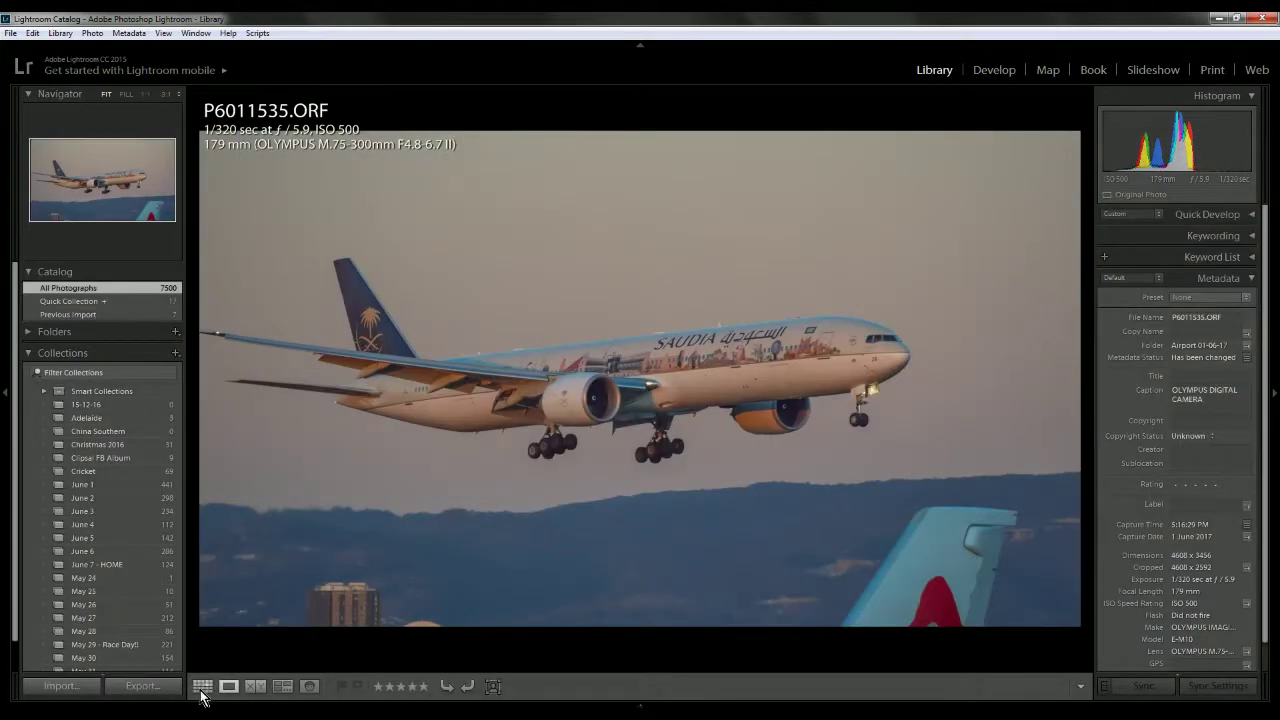
pyautogui.click(202, 686)
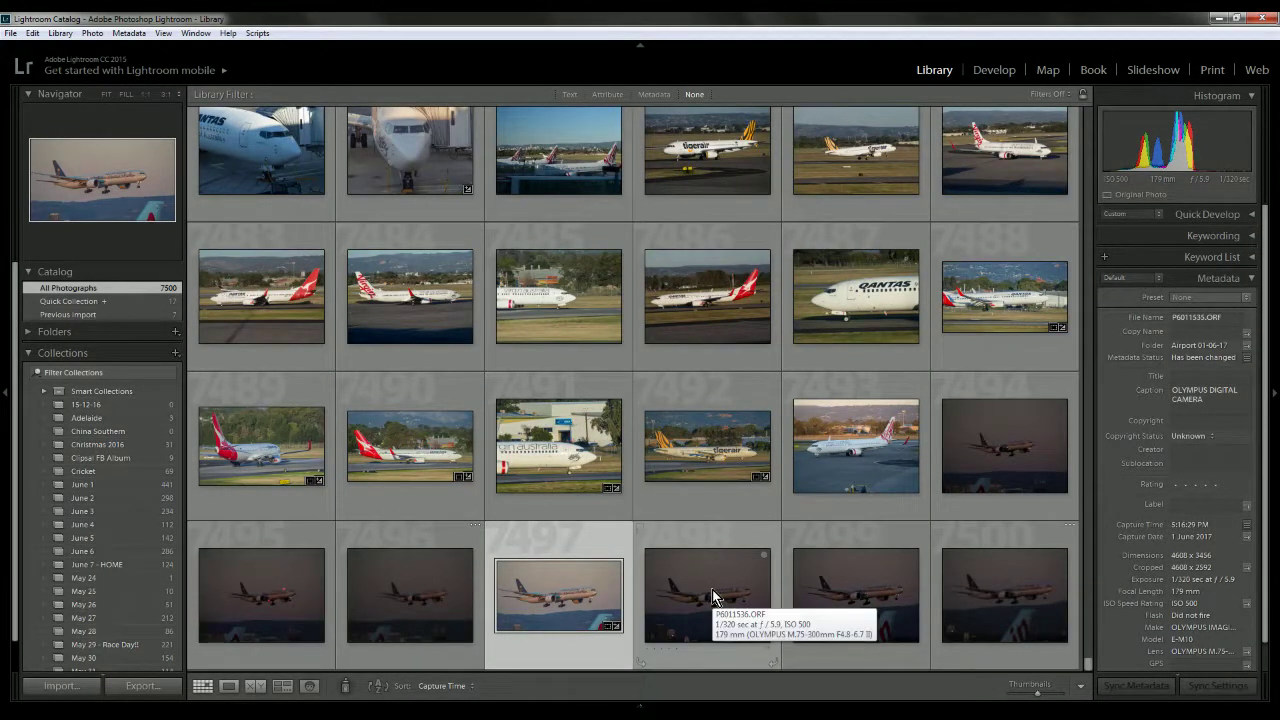
pyautogui.click(980, 615)
pyautogui.doubleClick(980, 618)
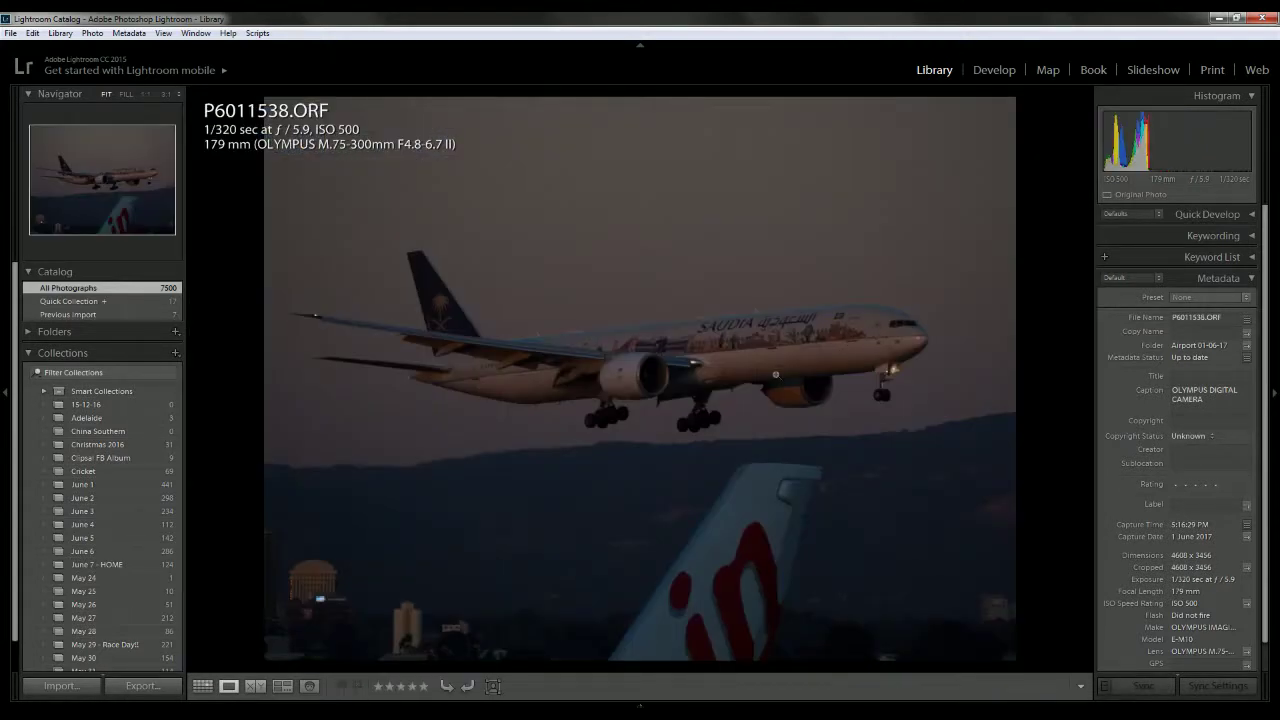
pyautogui.press('Left')
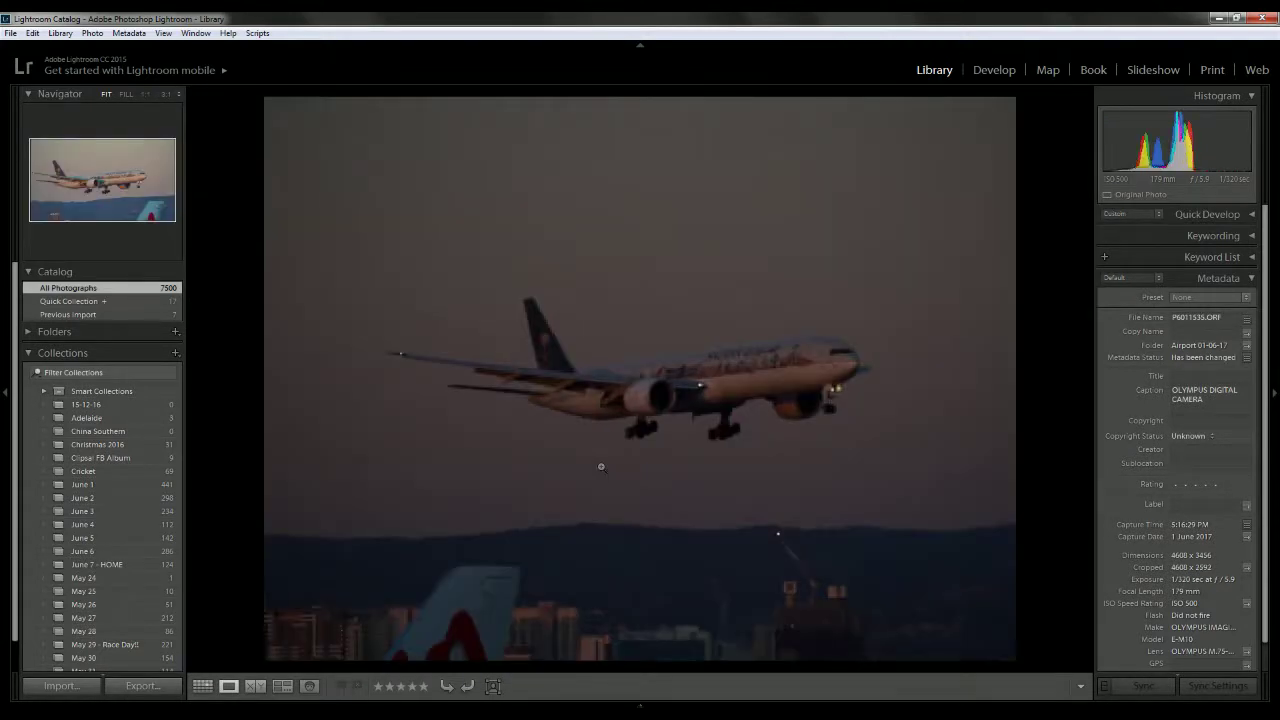
pyautogui.press('Right')
pyautogui.press('Left')
pyautogui.click(779, 371)
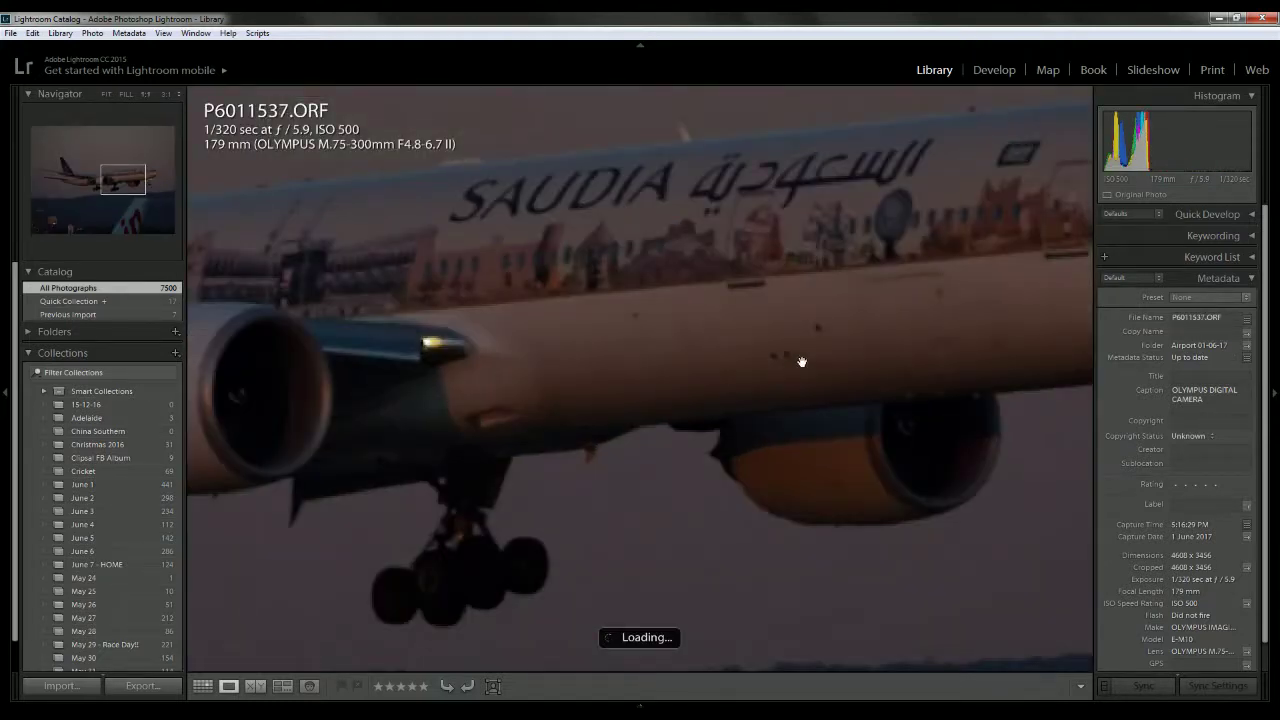
pyautogui.moveTo(795, 366); pyautogui.dragTo(406, 466)
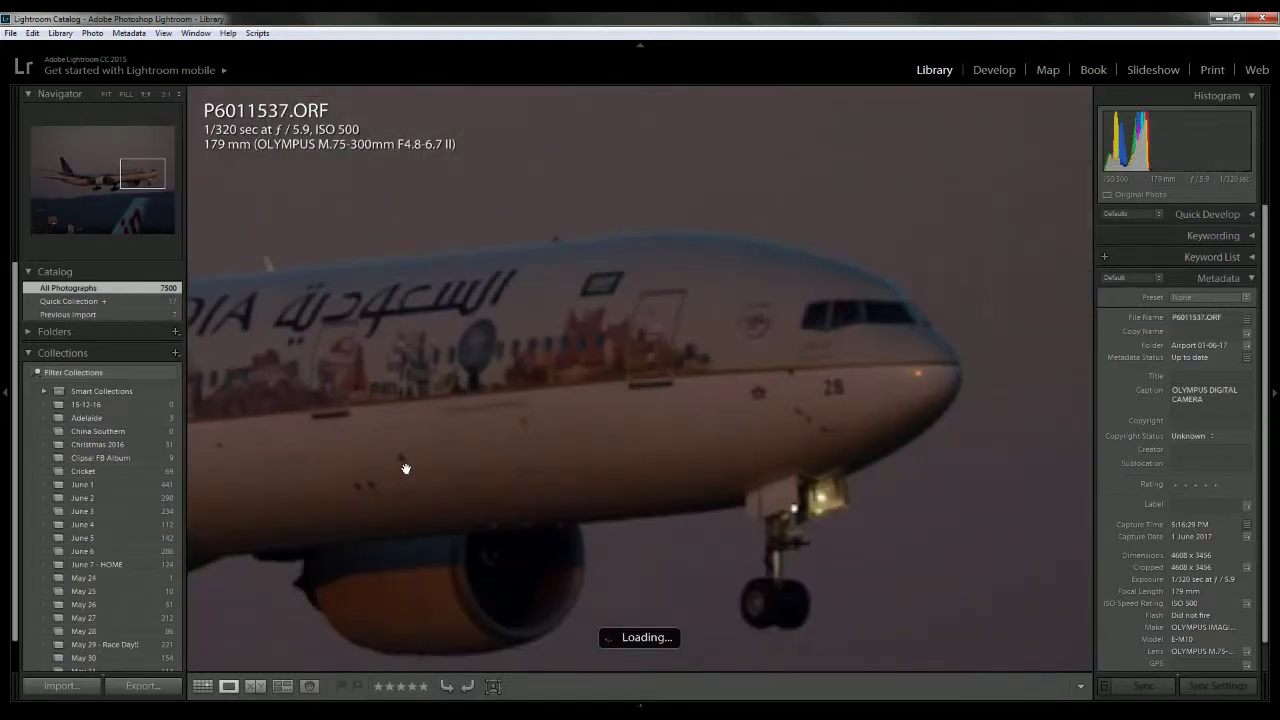
pyautogui.click(684, 383)
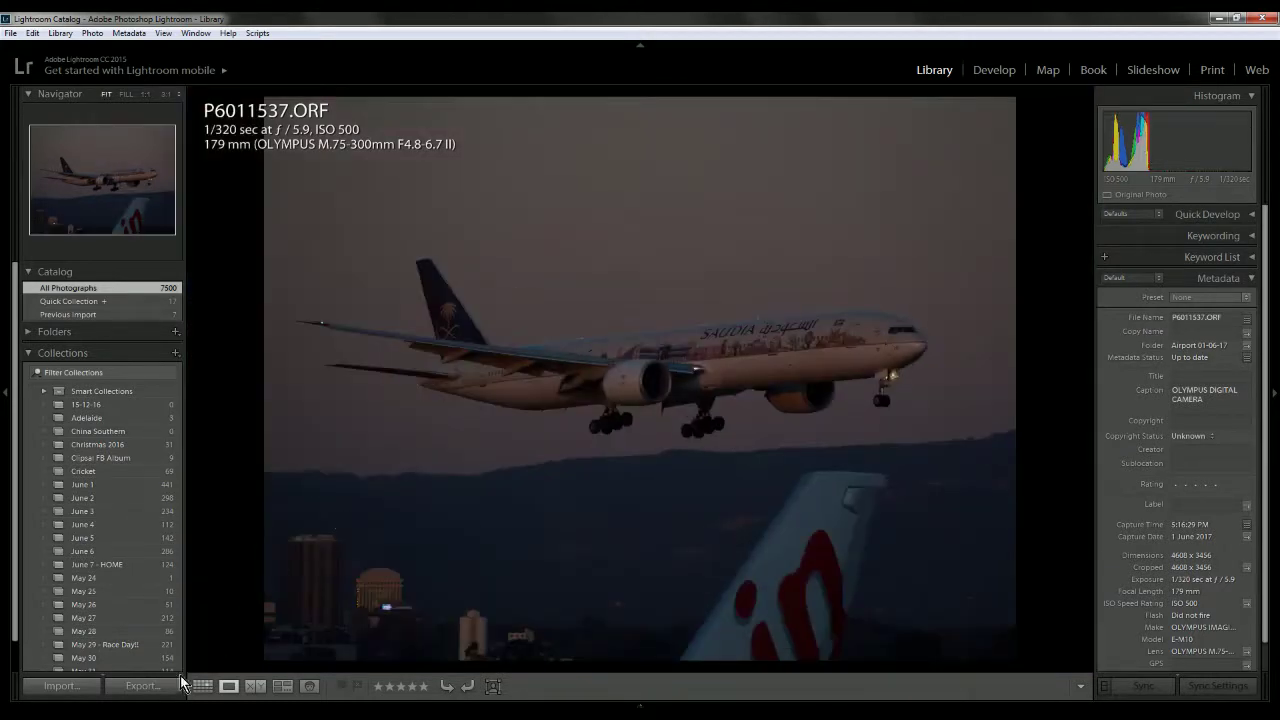
# Apply the settings of the edited P6011535.ORF to P6011538.ORF with Paste Settings from Previous
pyautogui.click(202, 686)
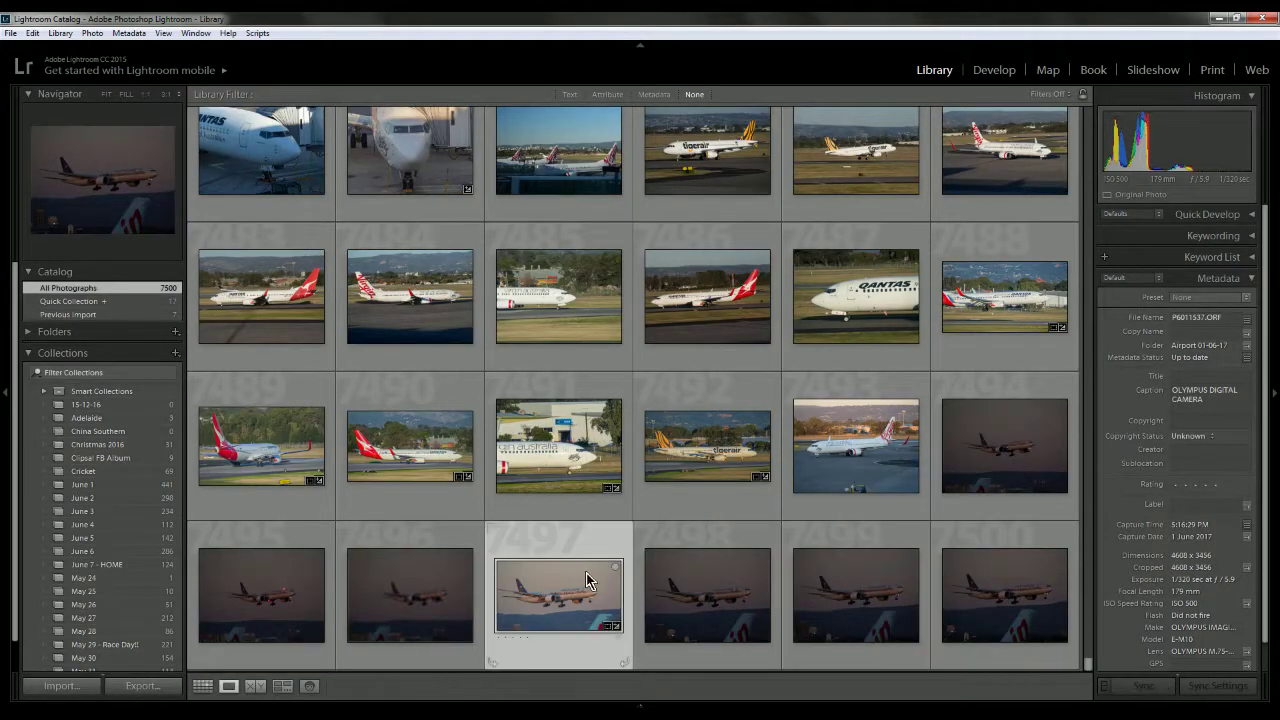
pyautogui.doubleClick(587, 580)
pyautogui.click(202, 686)
pyautogui.doubleClick(1005, 600)
pyautogui.rightClick(576, 244)
pyautogui.moveTo(705, 510)
pyautogui.click(793, 574)
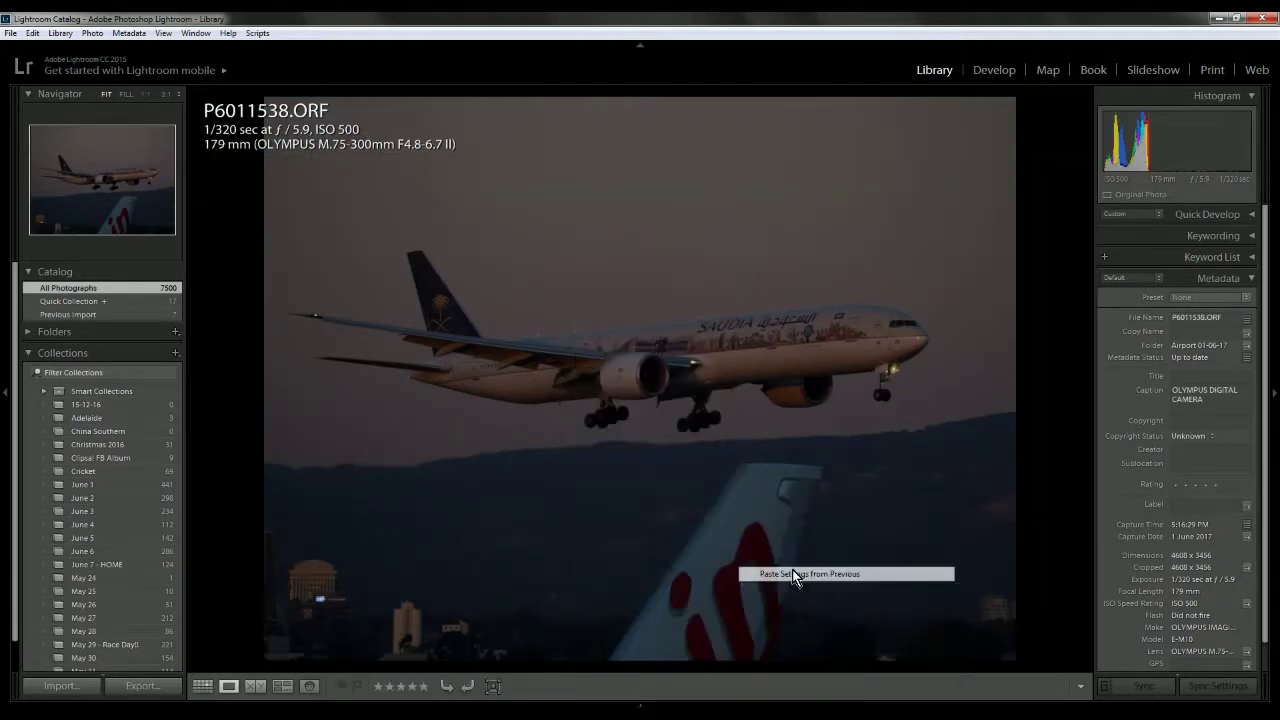
# Examine the nose and forward fuselage of P6011538.ORF at 1:1 and 3:1
pyautogui.click(921, 326)
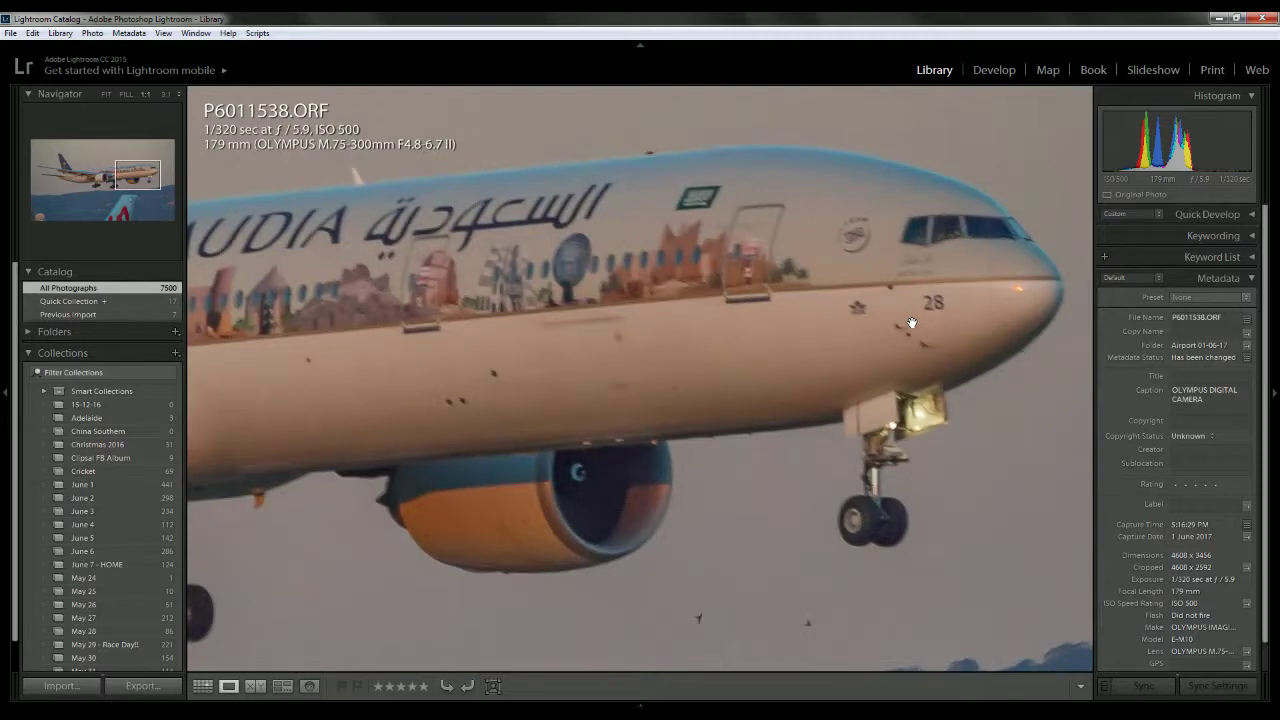
pyautogui.moveTo(686, 262); pyautogui.dragTo(680, 347)
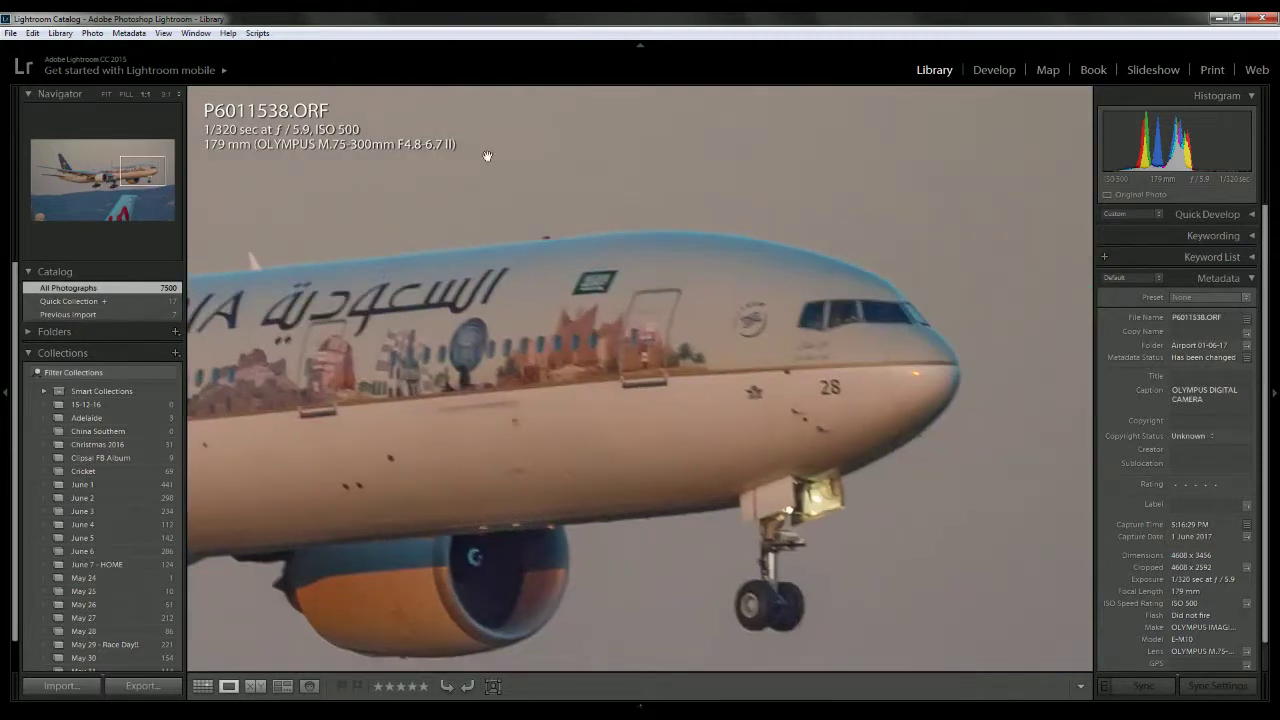
pyautogui.click(166, 94)
pyautogui.moveTo(669, 252); pyautogui.dragTo(301, 405)
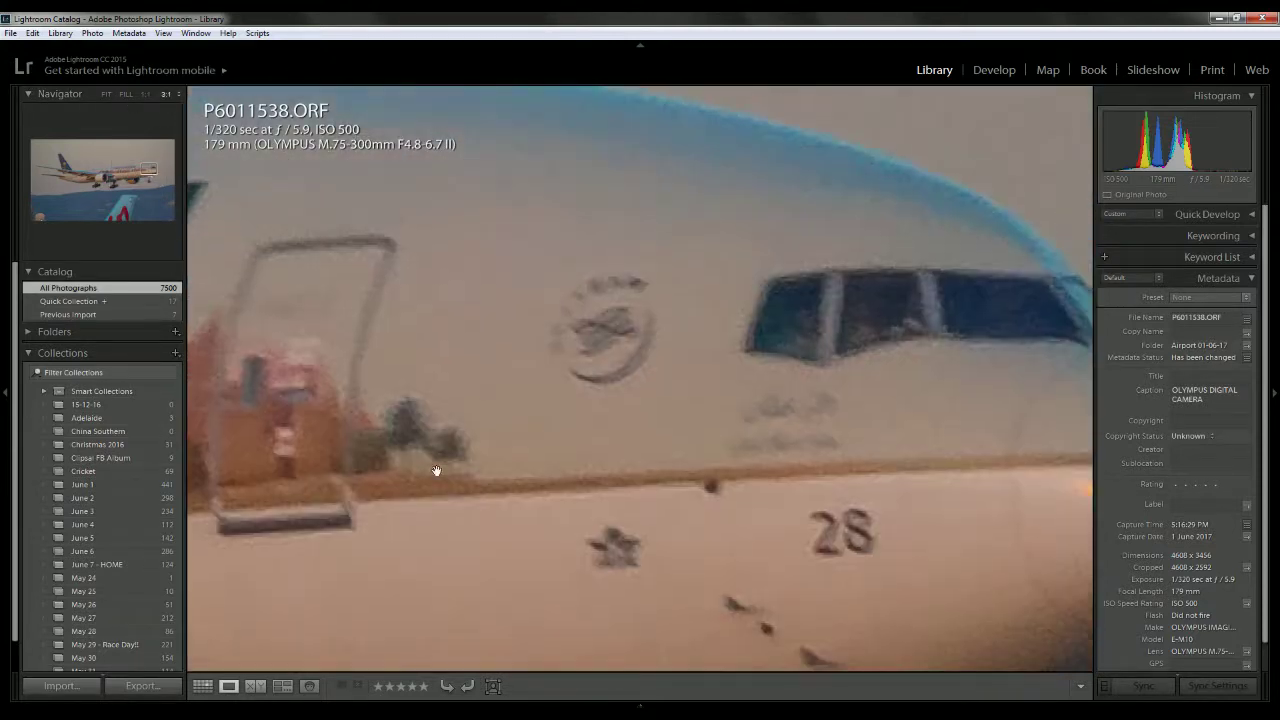
pyautogui.click(142, 97)
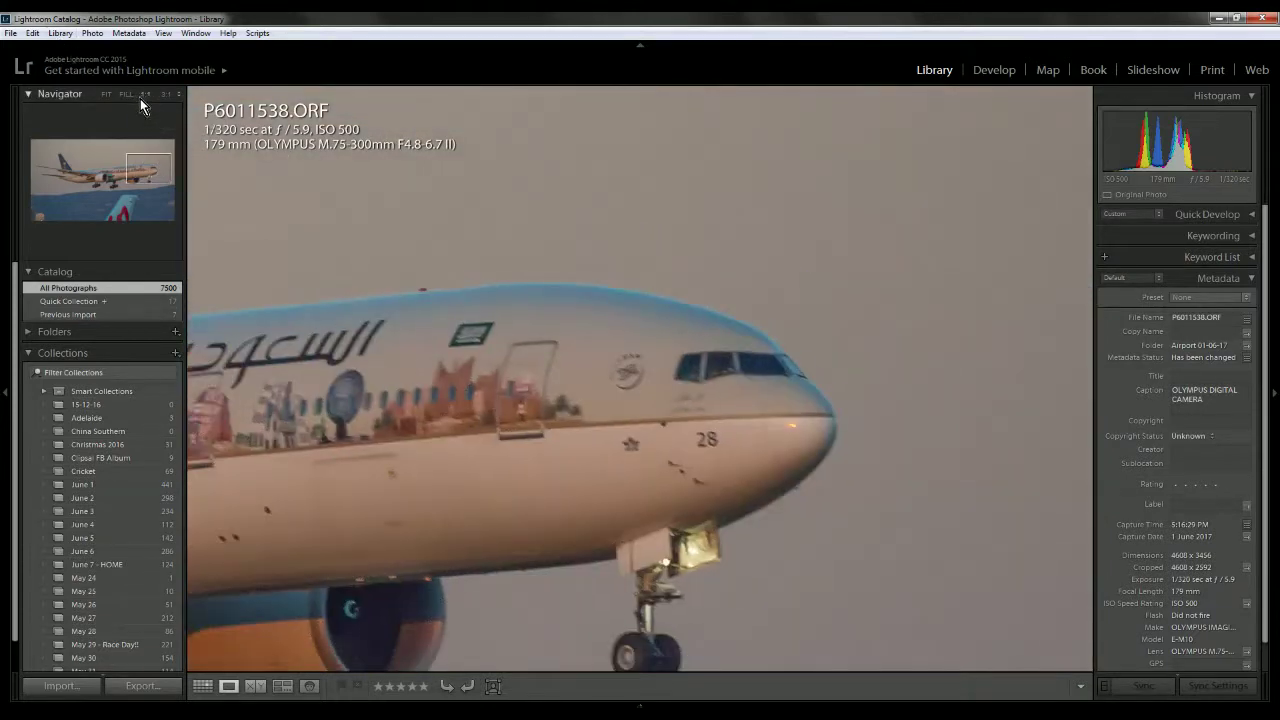
# Shift the 16 x 9 crop of P6011538.ORF upward to include more sky and less of the foreground tail fin
pyautogui.click(107, 94)
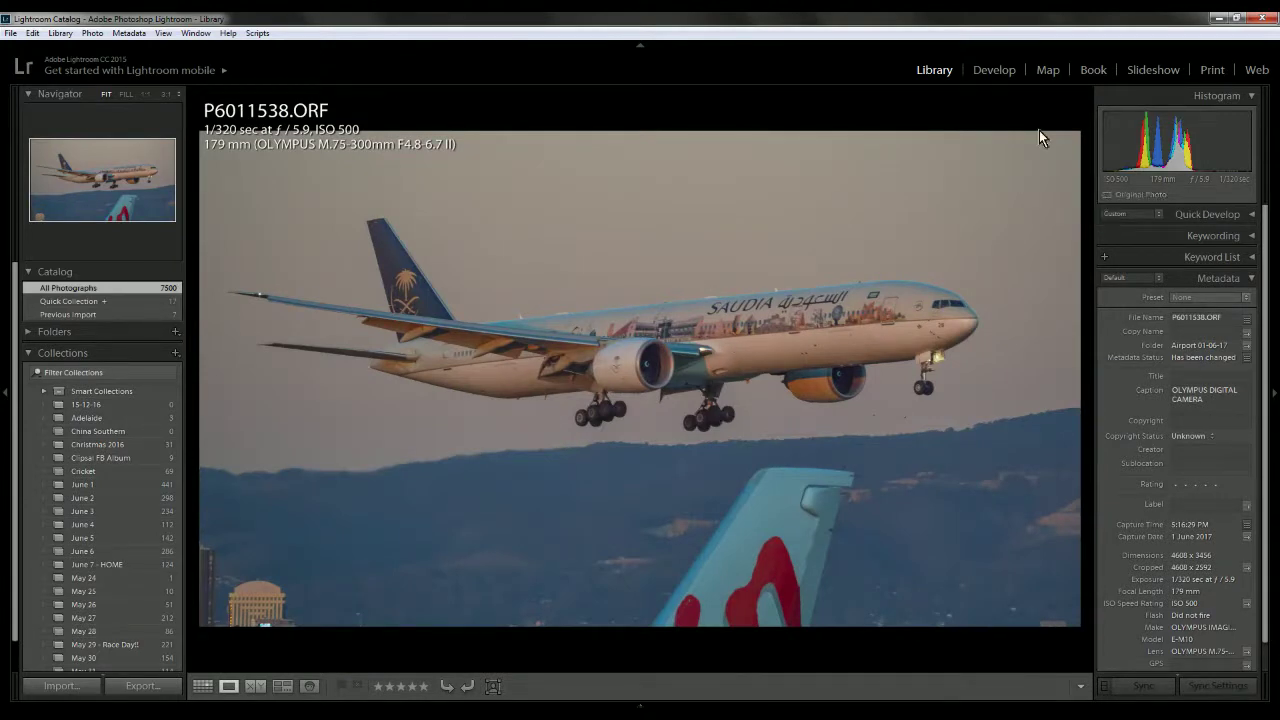
pyautogui.click(993, 70)
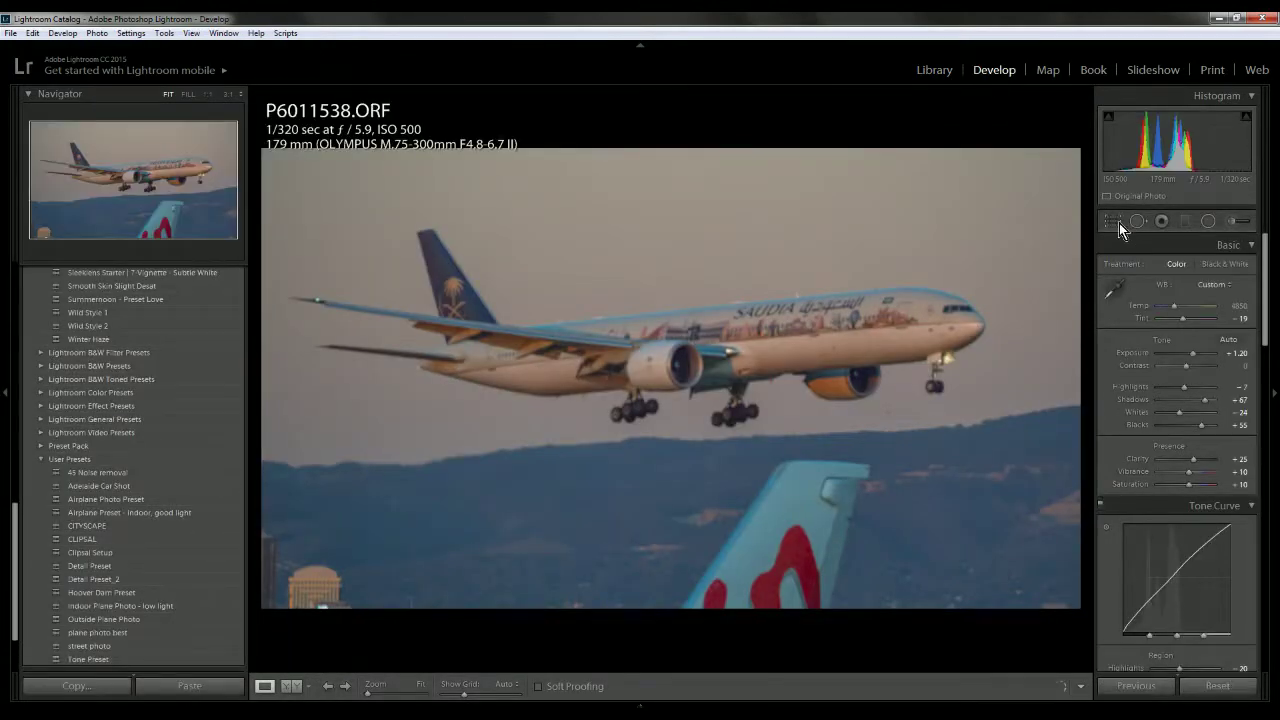
pyautogui.click(1118, 222)
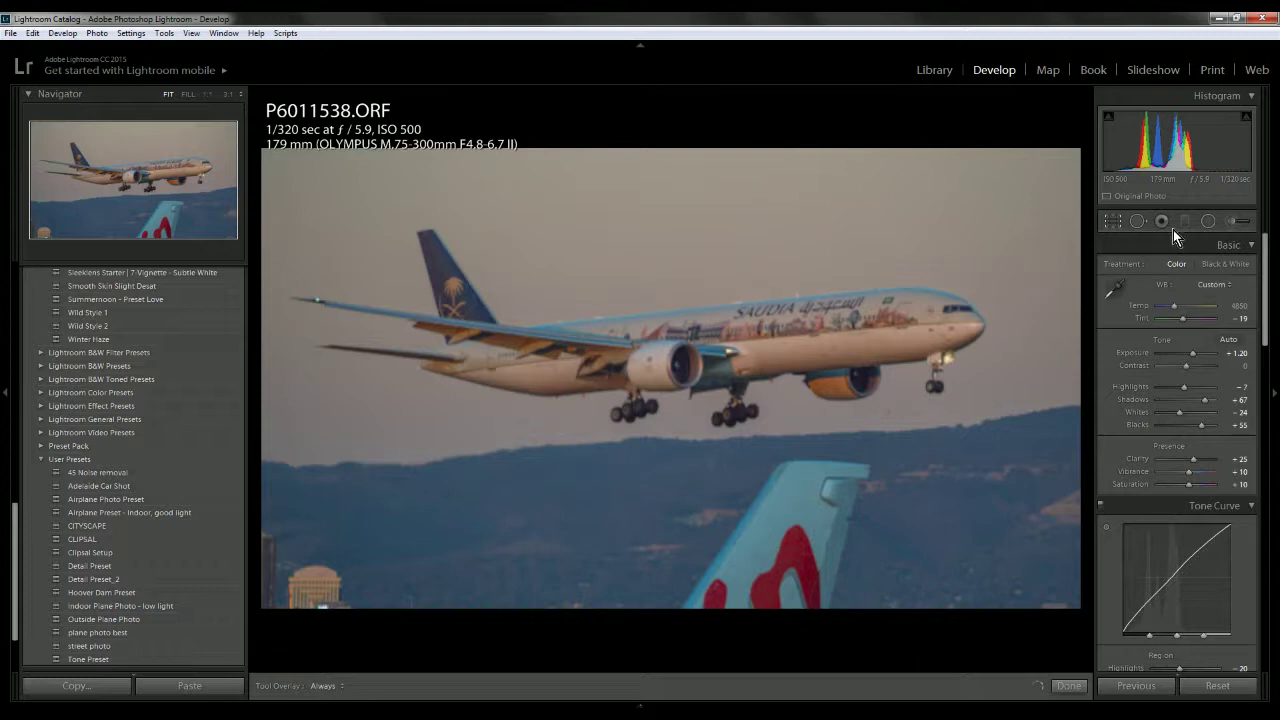
pyautogui.moveTo(821, 351); pyautogui.dragTo(830, 381)
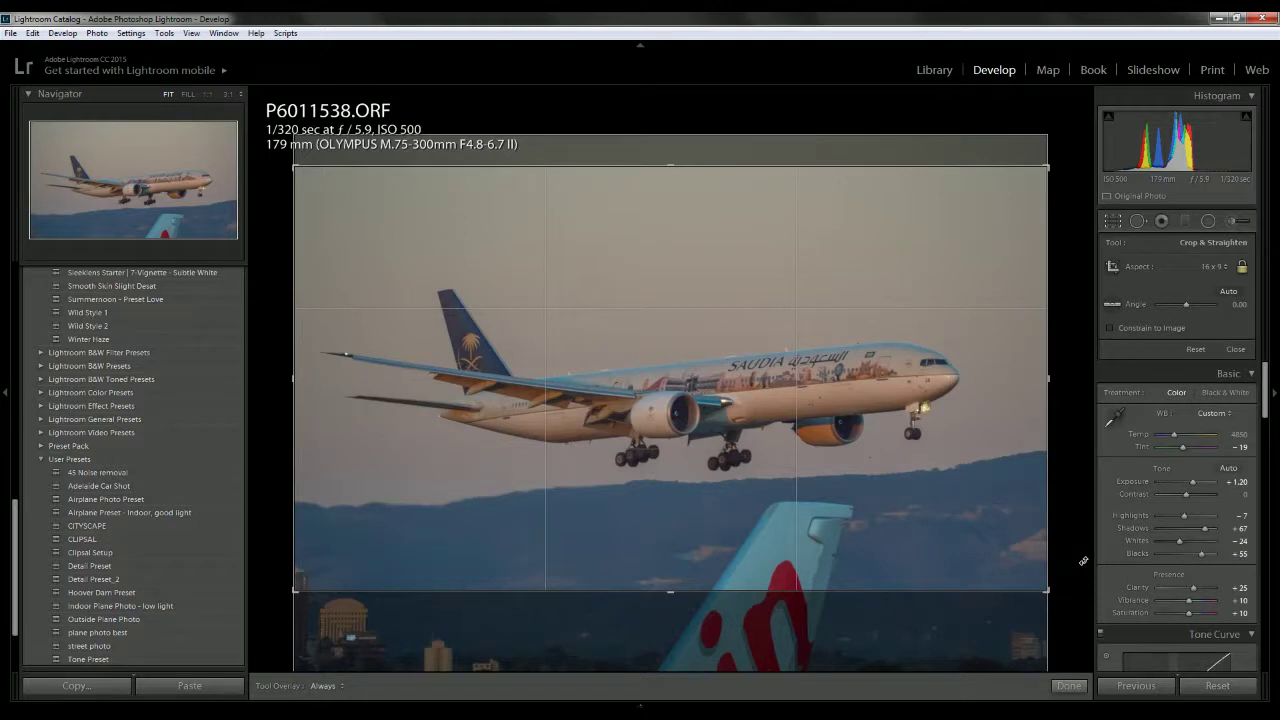
pyautogui.click(1068, 685)
# Examine the nose and forward fuselage of the recropped P6011538.ORF at 1:1, and return to the fitted view
pyautogui.click(952, 382)
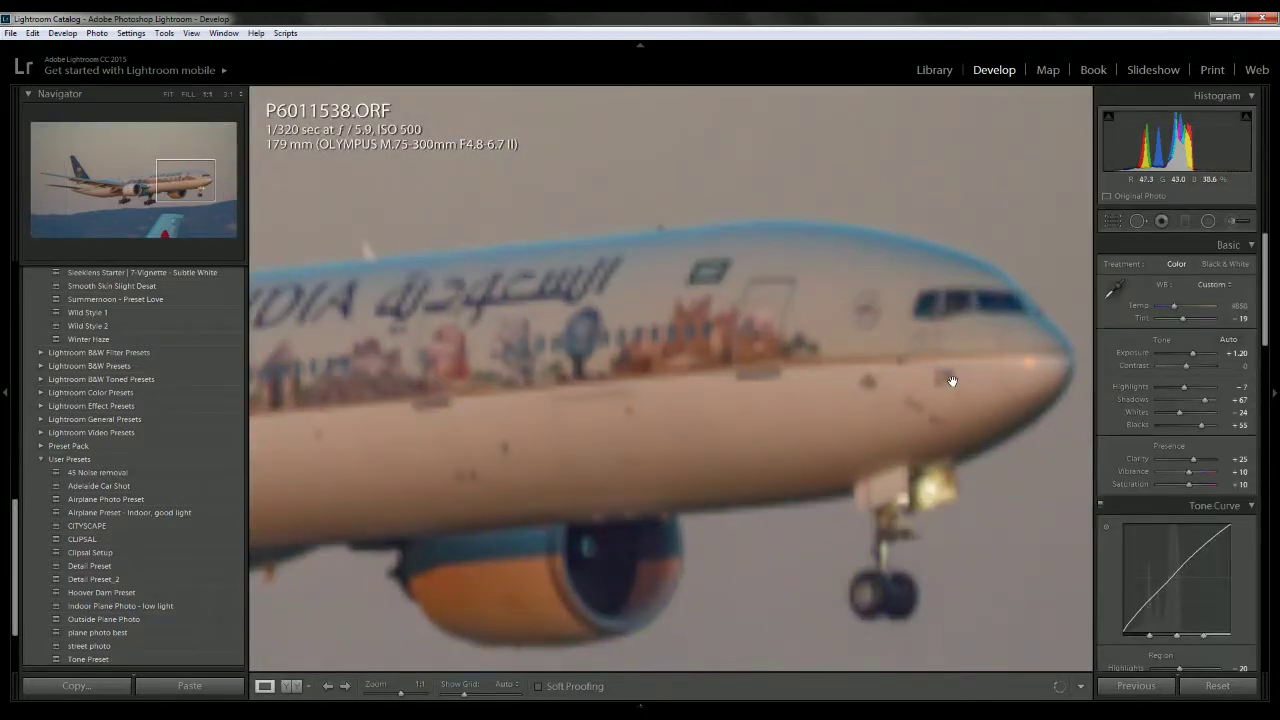
pyautogui.click(950, 380)
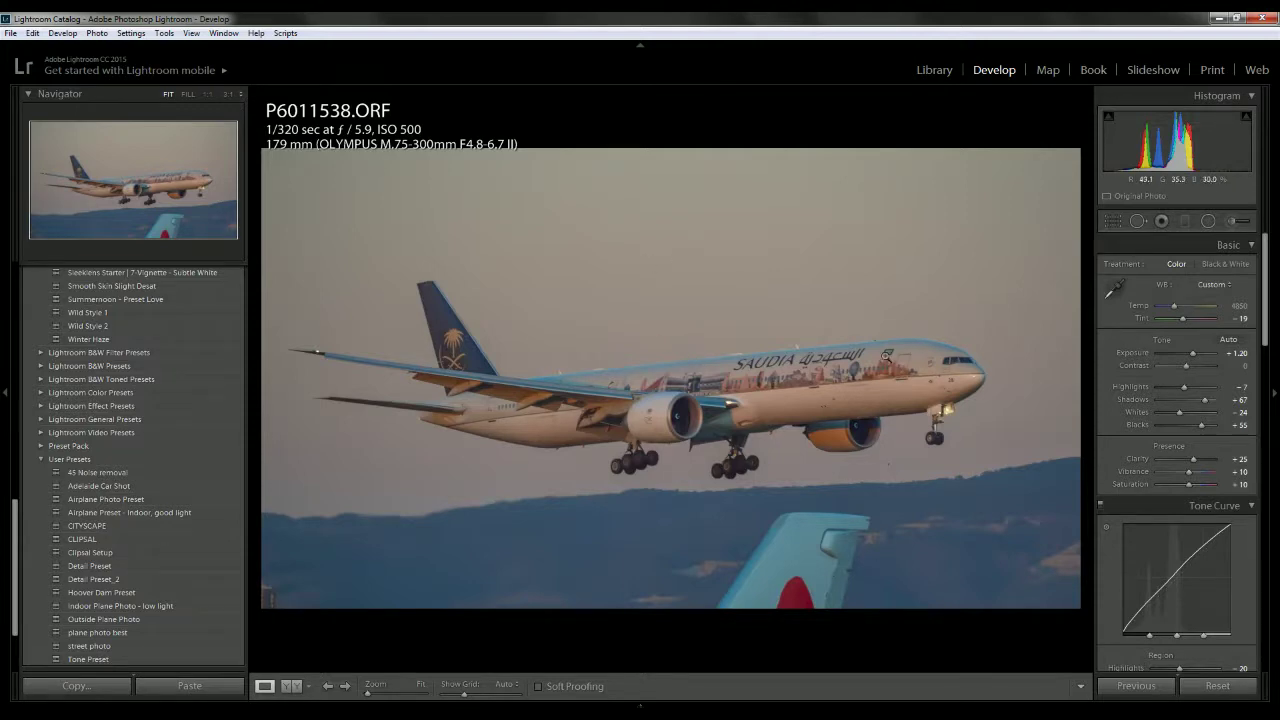
pyautogui.click(886, 358)
pyautogui.moveTo(875, 387); pyautogui.dragTo(536, 338)
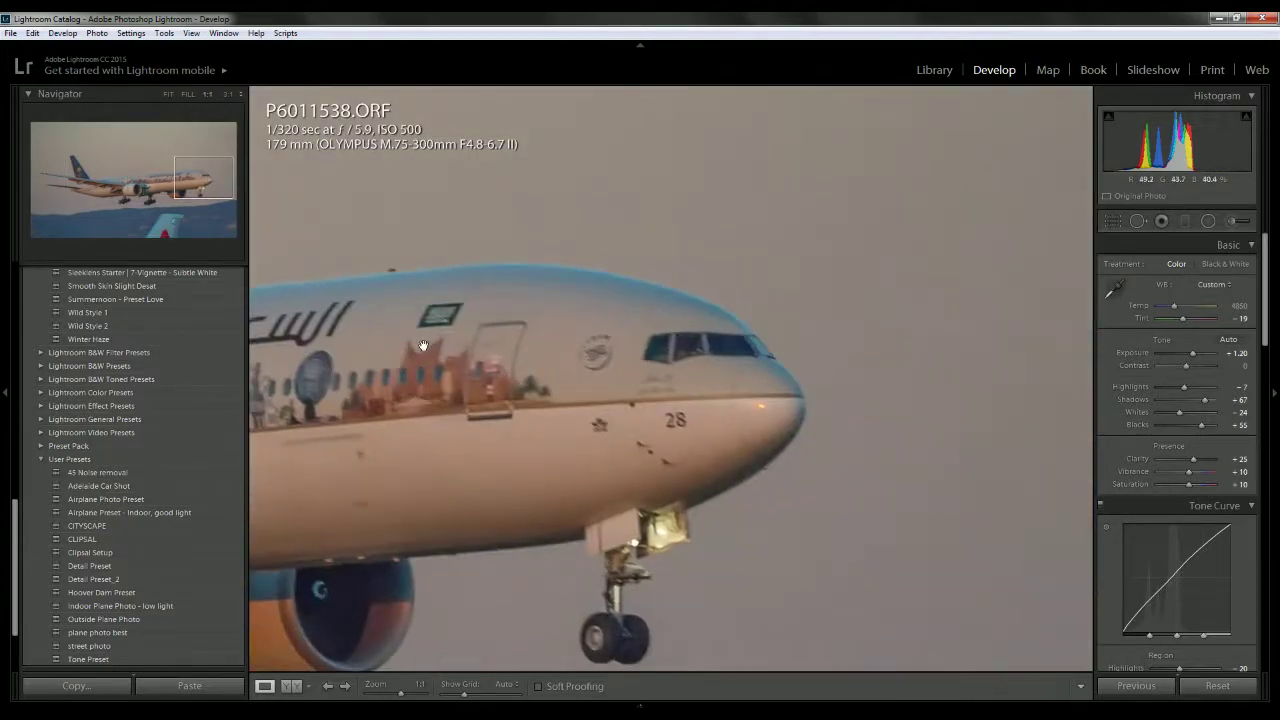
pyautogui.click(581, 342)
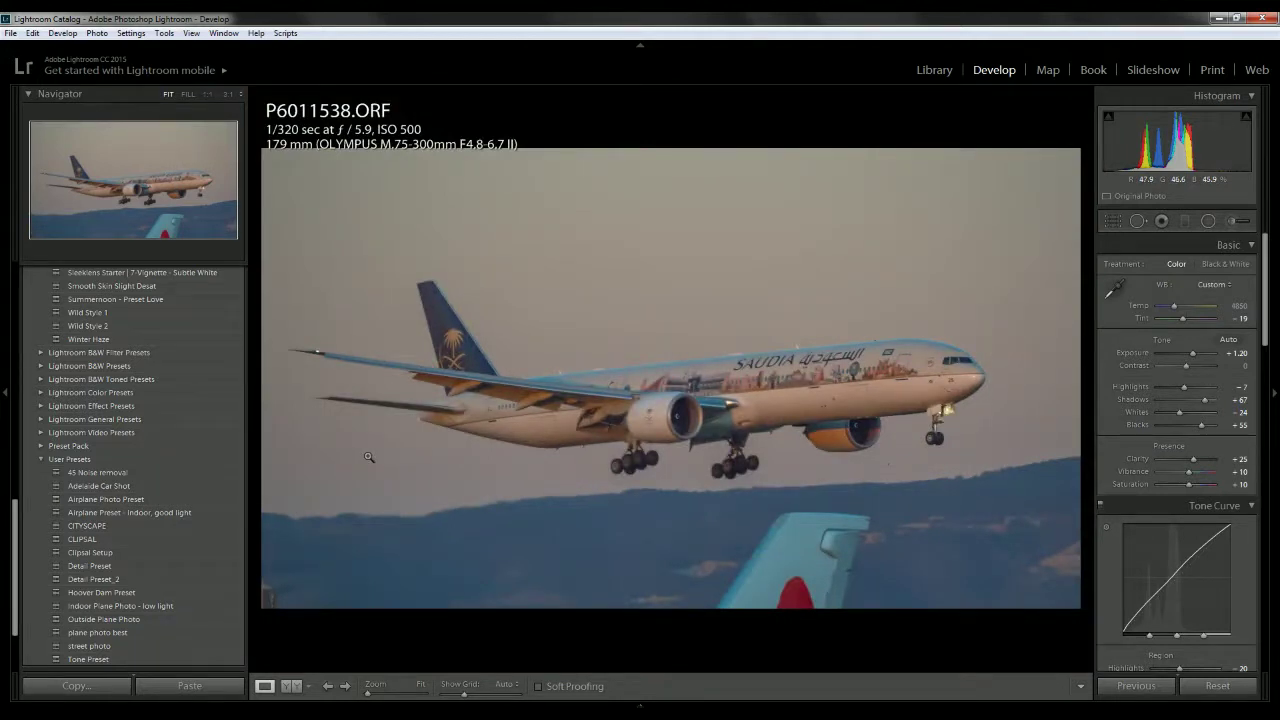
# Reset the crop of P6011538.ORF to the original frame and reset all its develop settings
pyautogui.press('r')
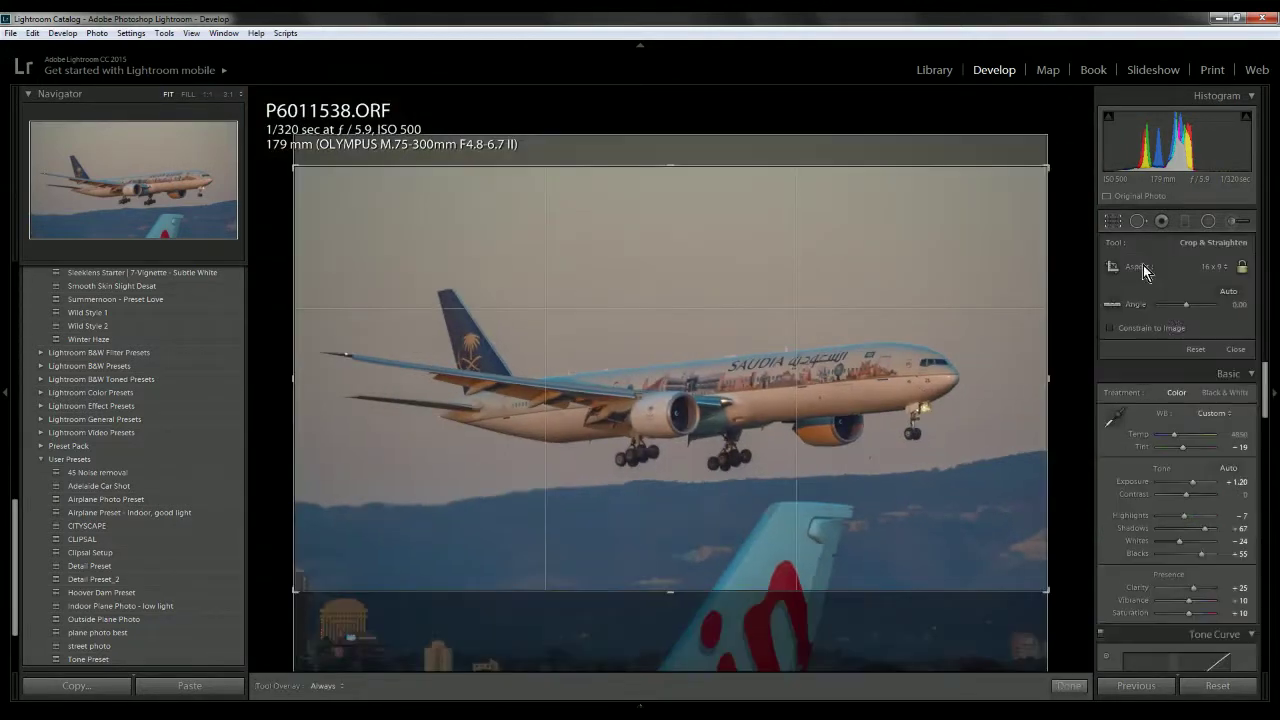
pyautogui.click(1191, 348)
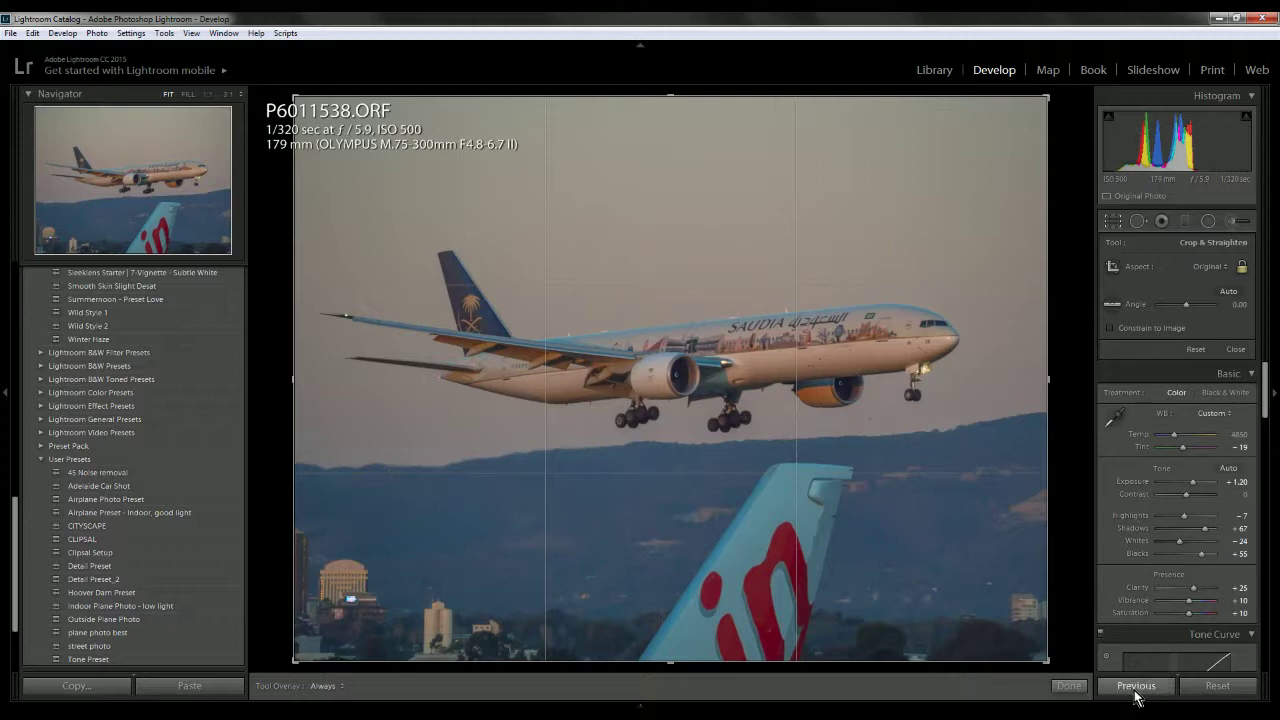
pyautogui.click(1203, 686)
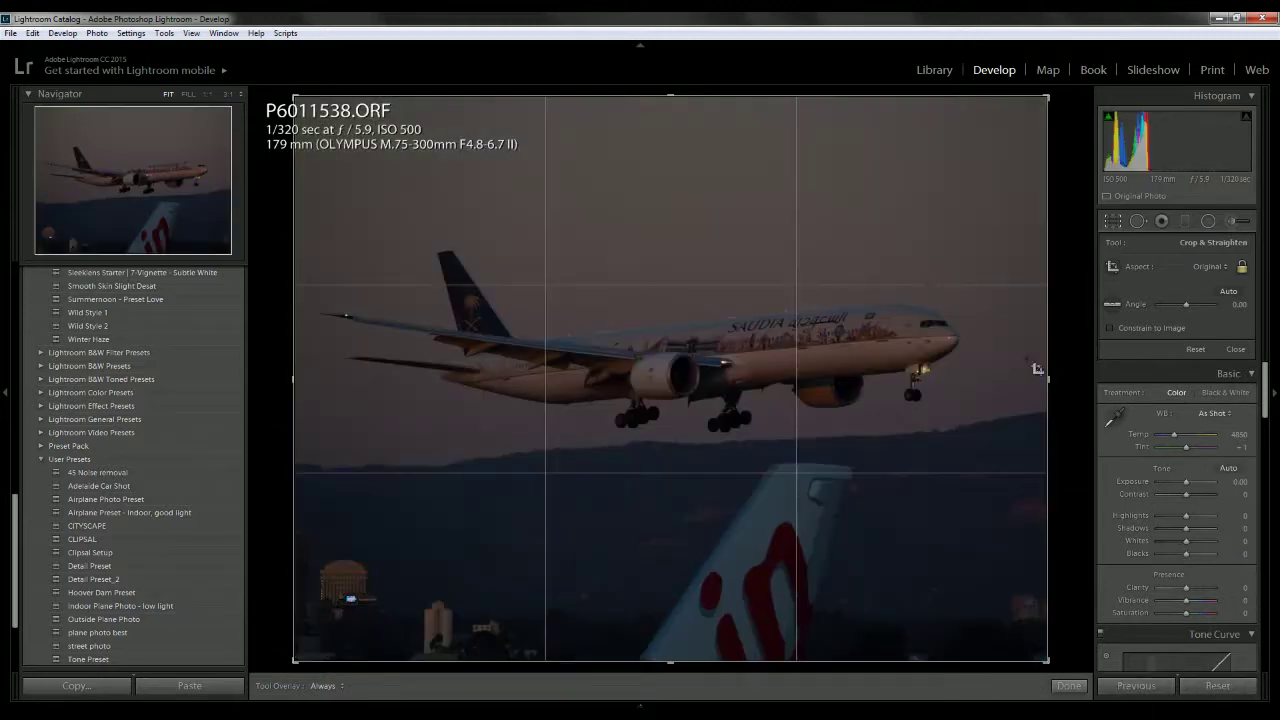
# Reopen the edited P6011535.ORF from the Library grid in Develop and examine its nose and forward fuselage at 1:1
pyautogui.click(928, 72)
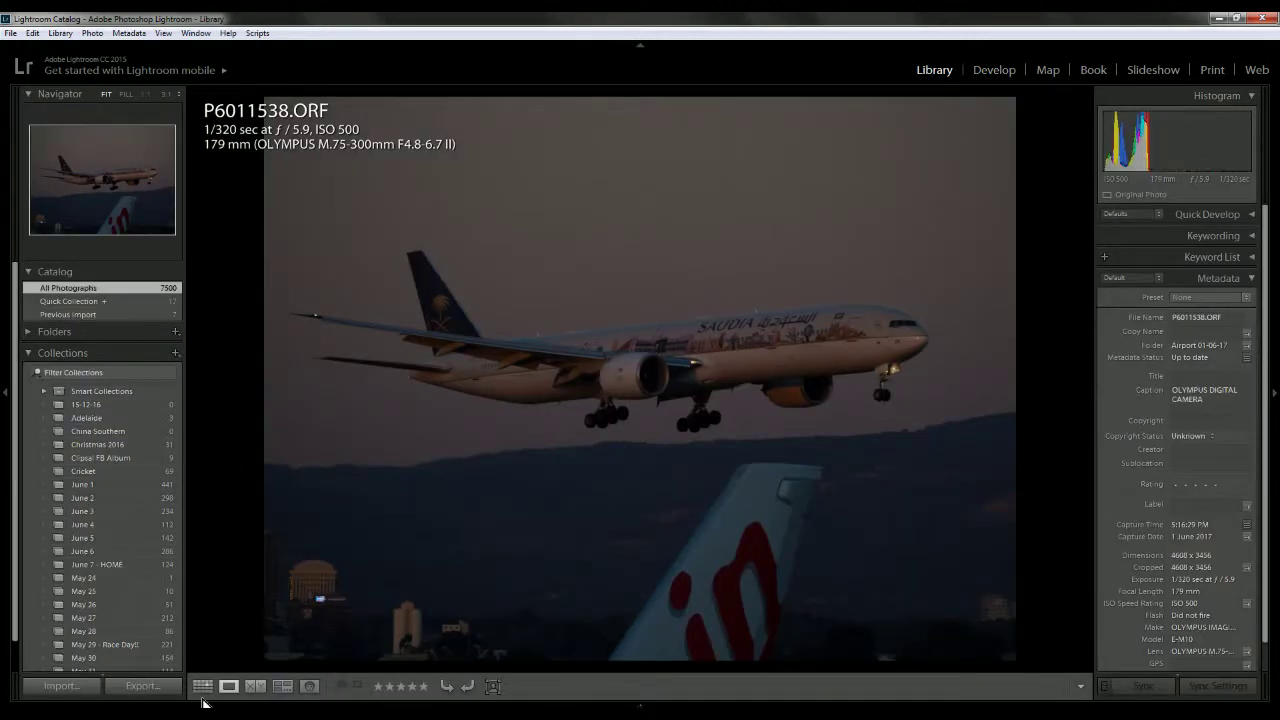
pyautogui.click(203, 687)
pyautogui.doubleClick(540, 553)
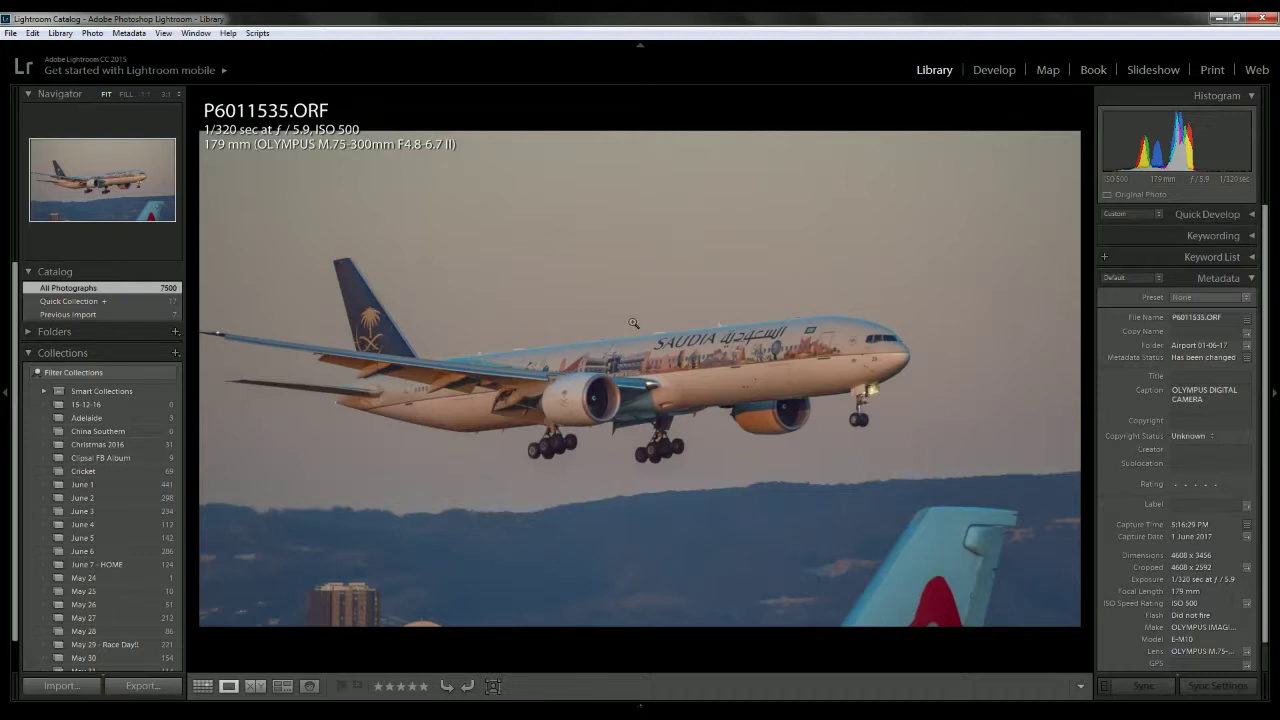
pyautogui.click(990, 70)
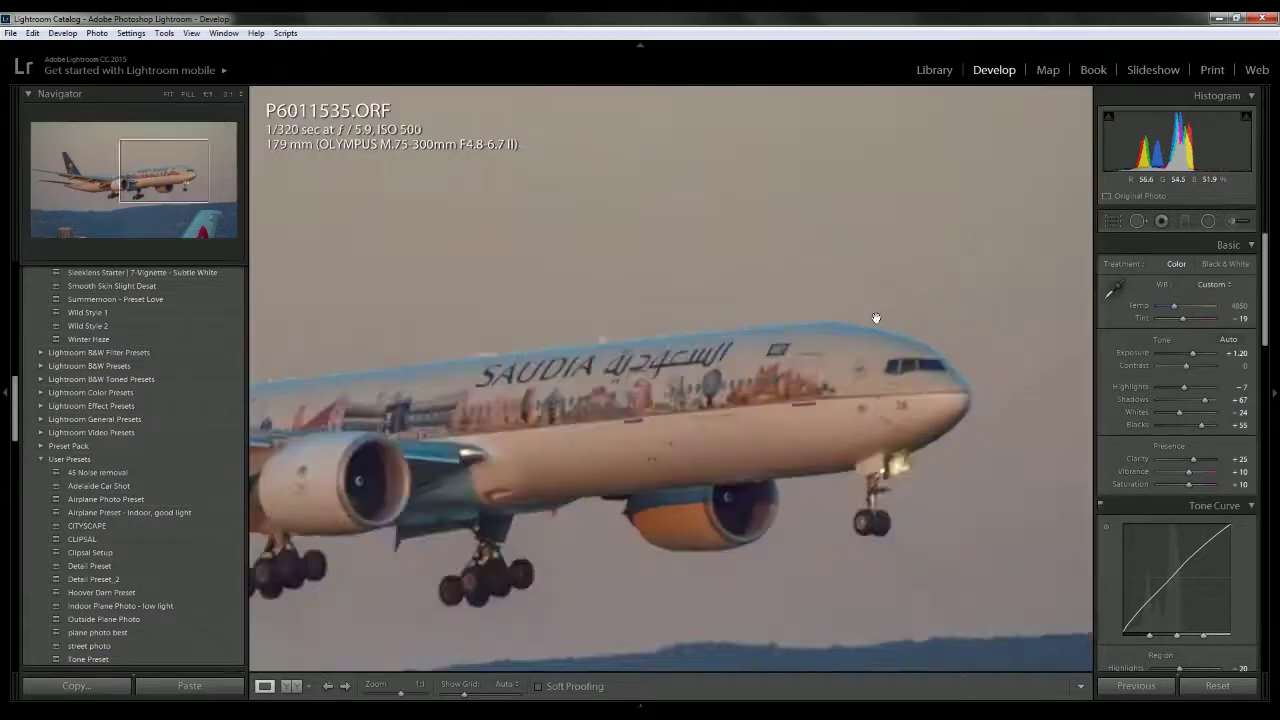
pyautogui.click(874, 322)
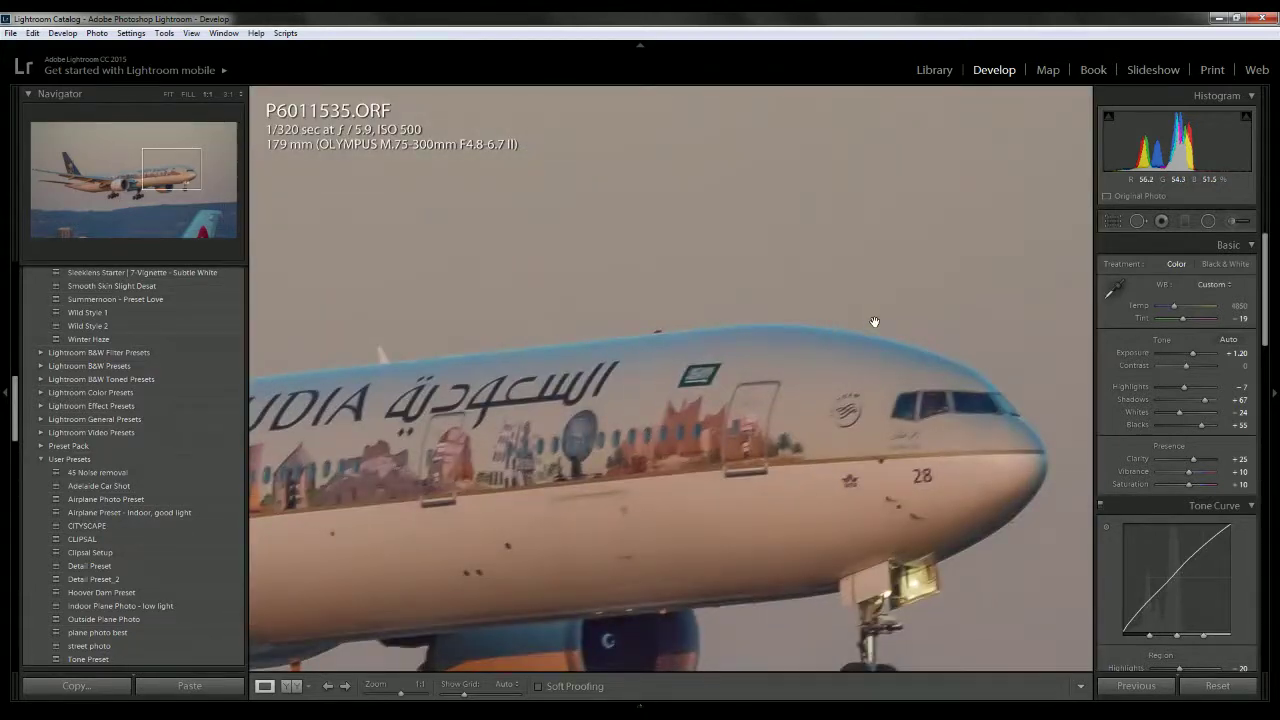
pyautogui.moveTo(872, 323); pyautogui.dragTo(735, 329)
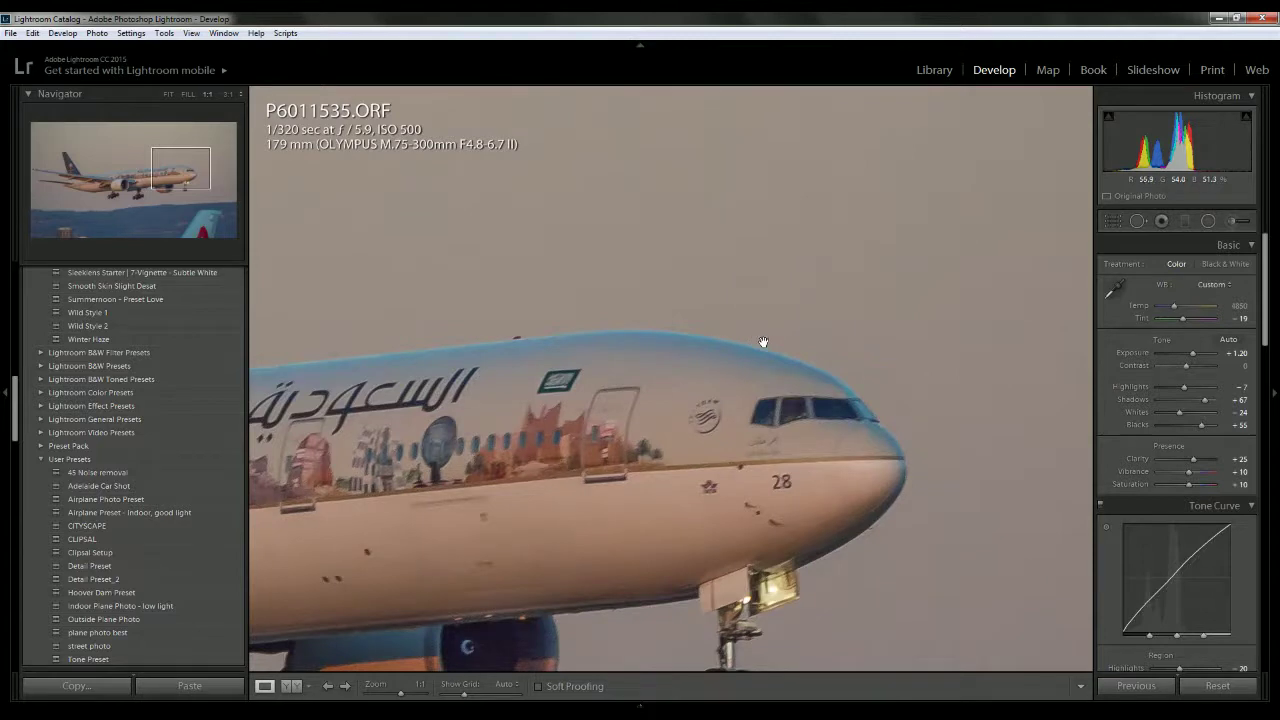
pyautogui.click(764, 342)
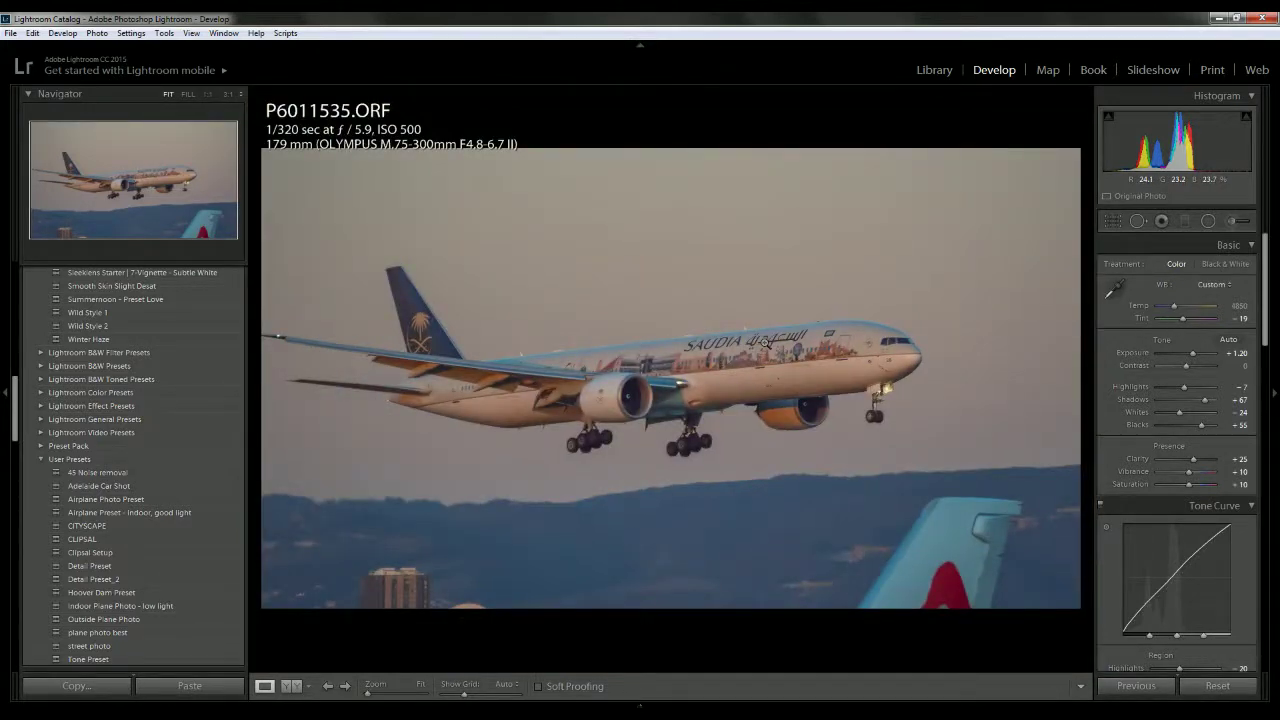